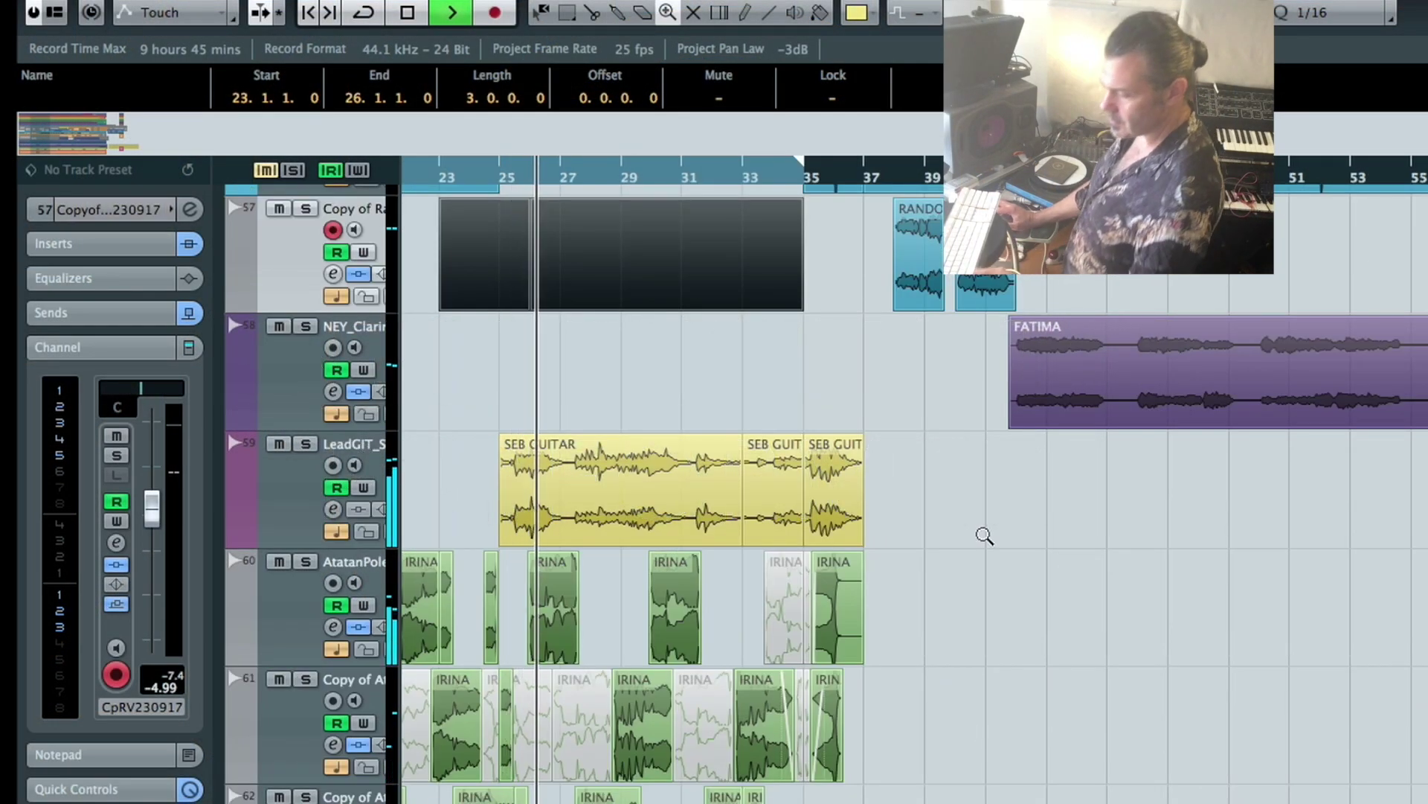
Zoom in on the SEB GUITAR part at bars 25–41, then onto tracks 56–62 around bars 35–53
drag(1031, 572, 595, 405)
drag(488, 409, 488, 410)
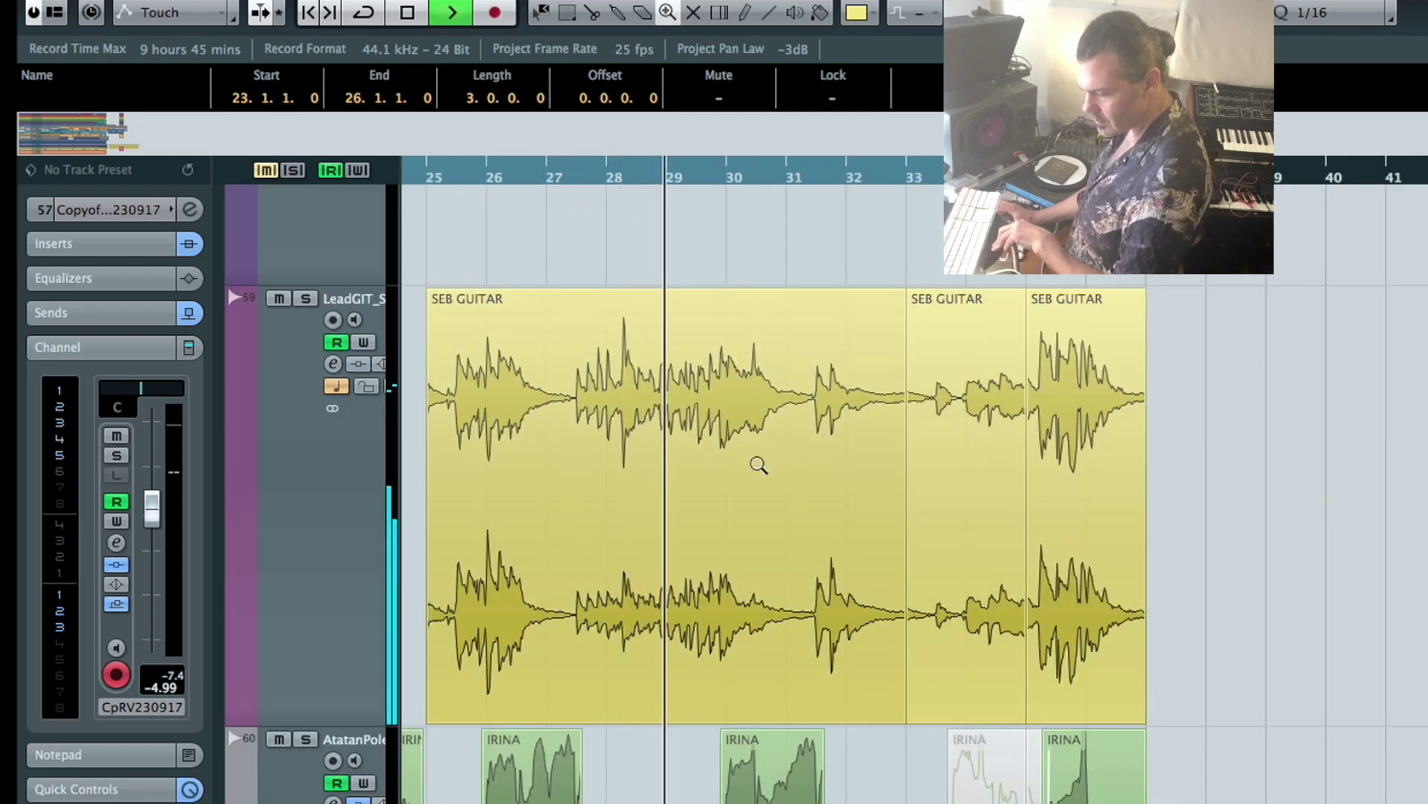
key(alt+shift+z)
key(alt+shift+z)
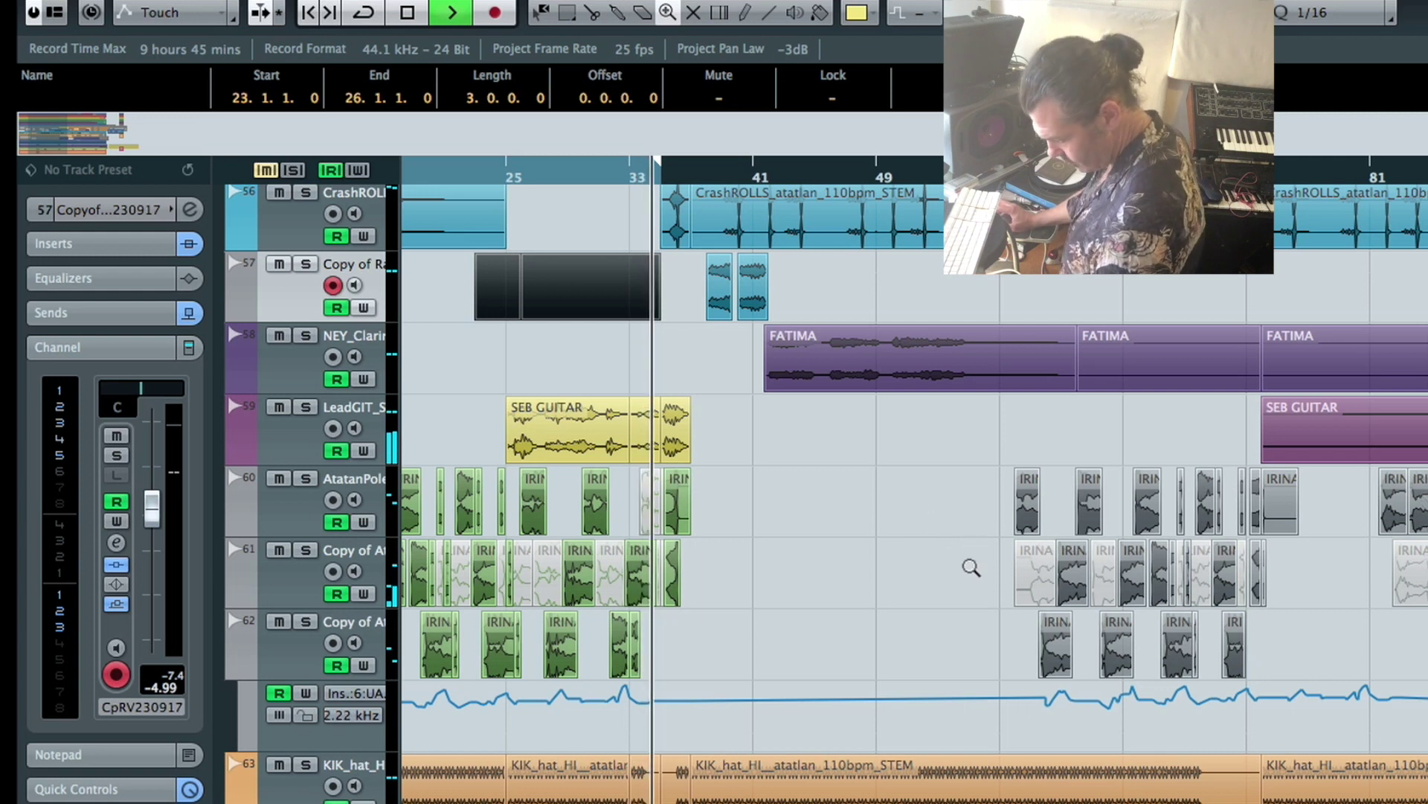
drag(970, 571, 647, 191)
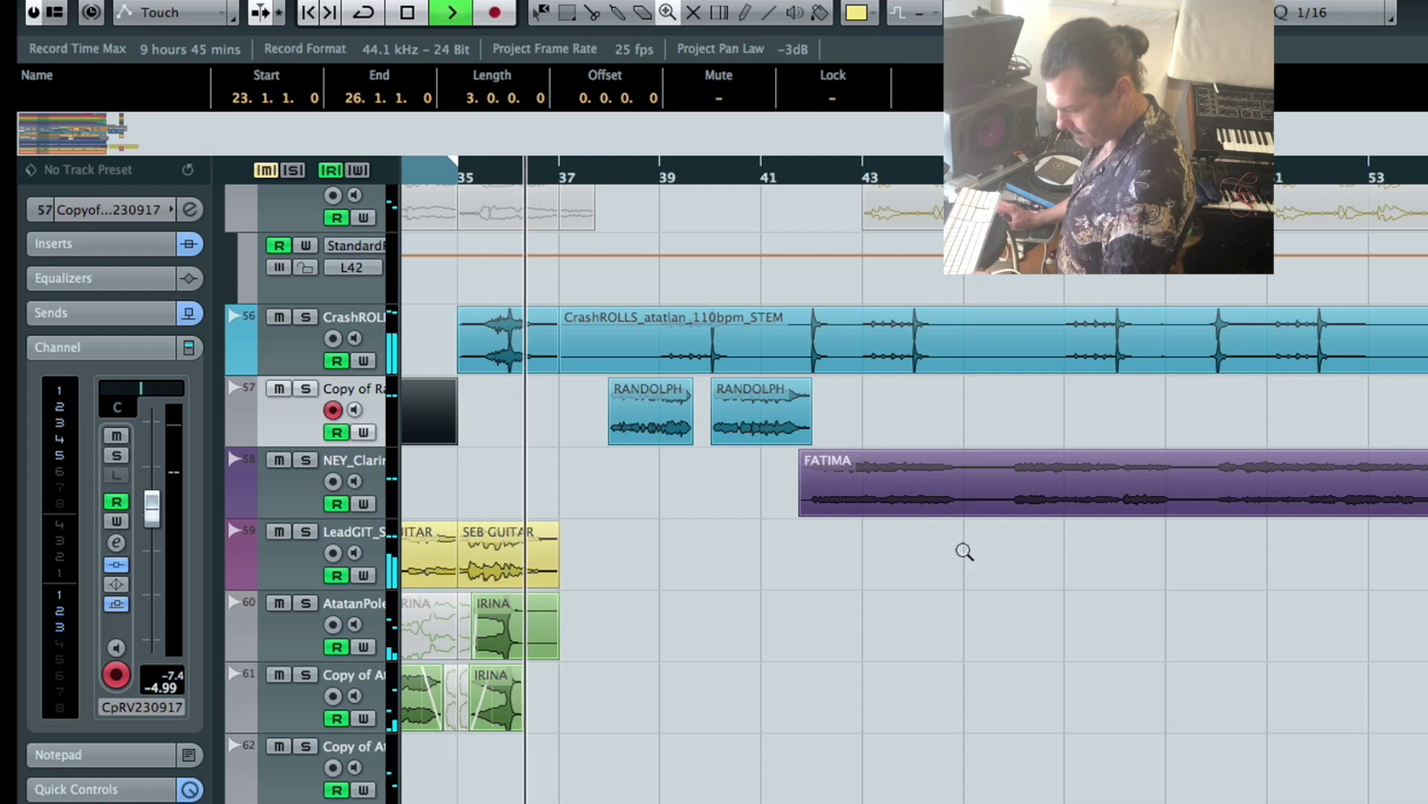
Stop playback, view the whole project, then zoom in closely on IRINA vocal tracks 57–63
key(shift+f)
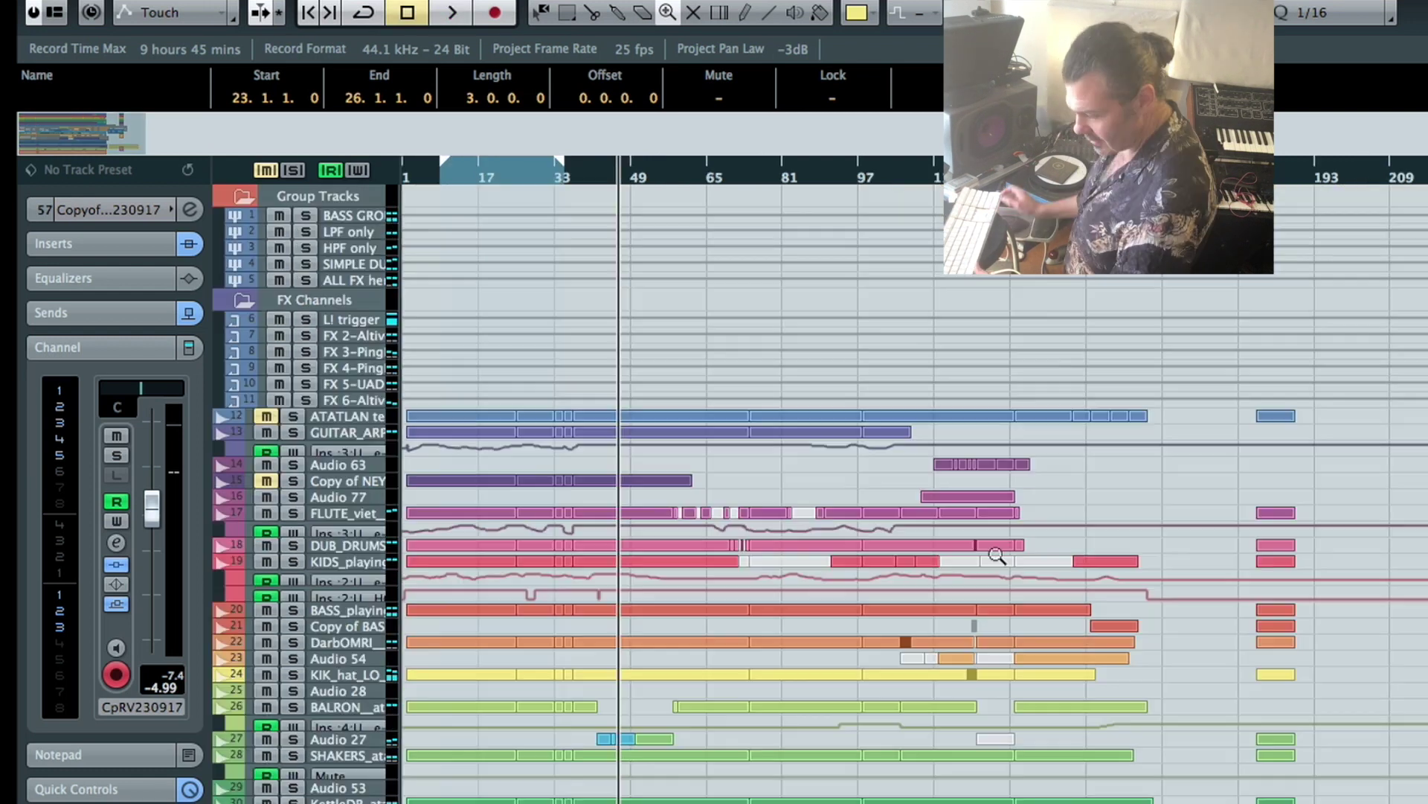
key(space)
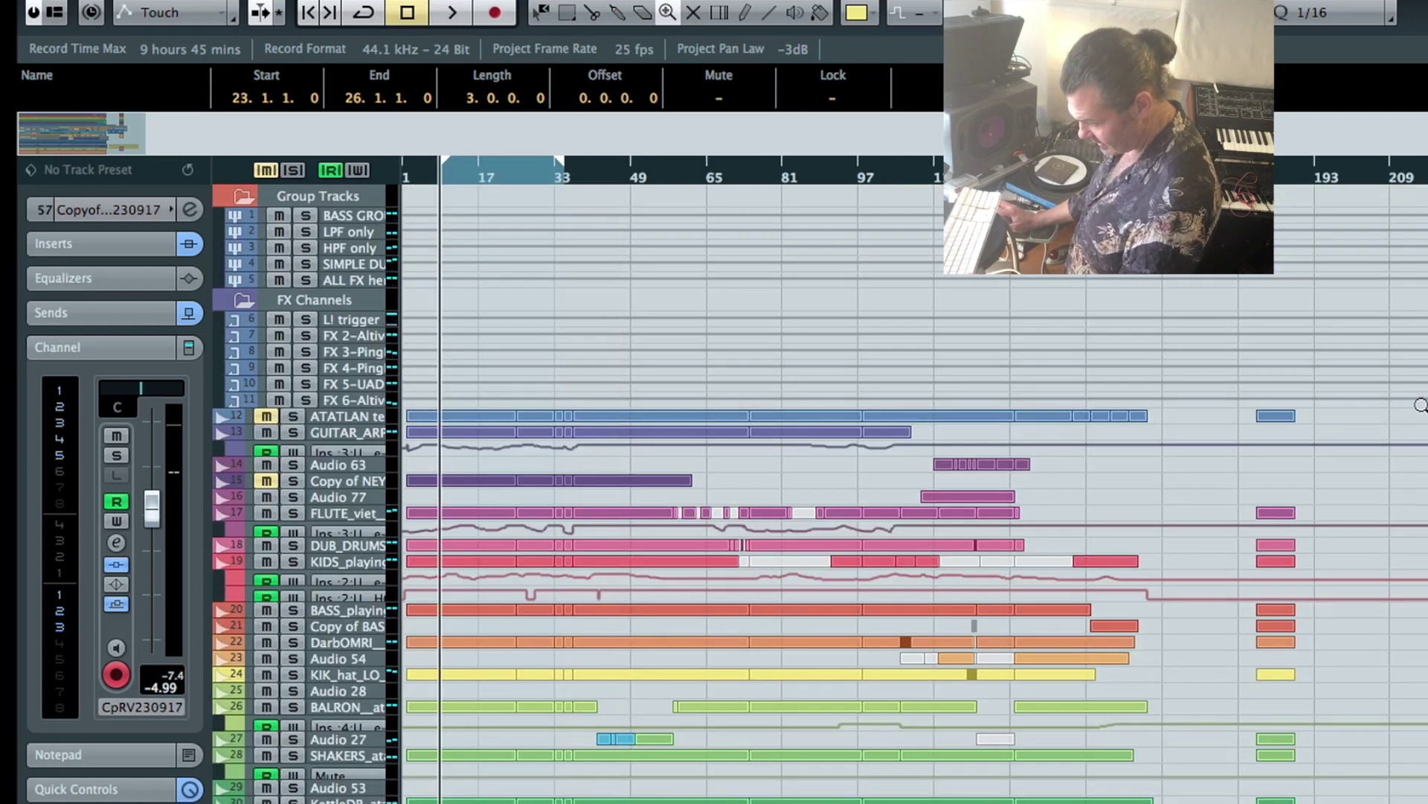
scroll(819, 491, down, 10)
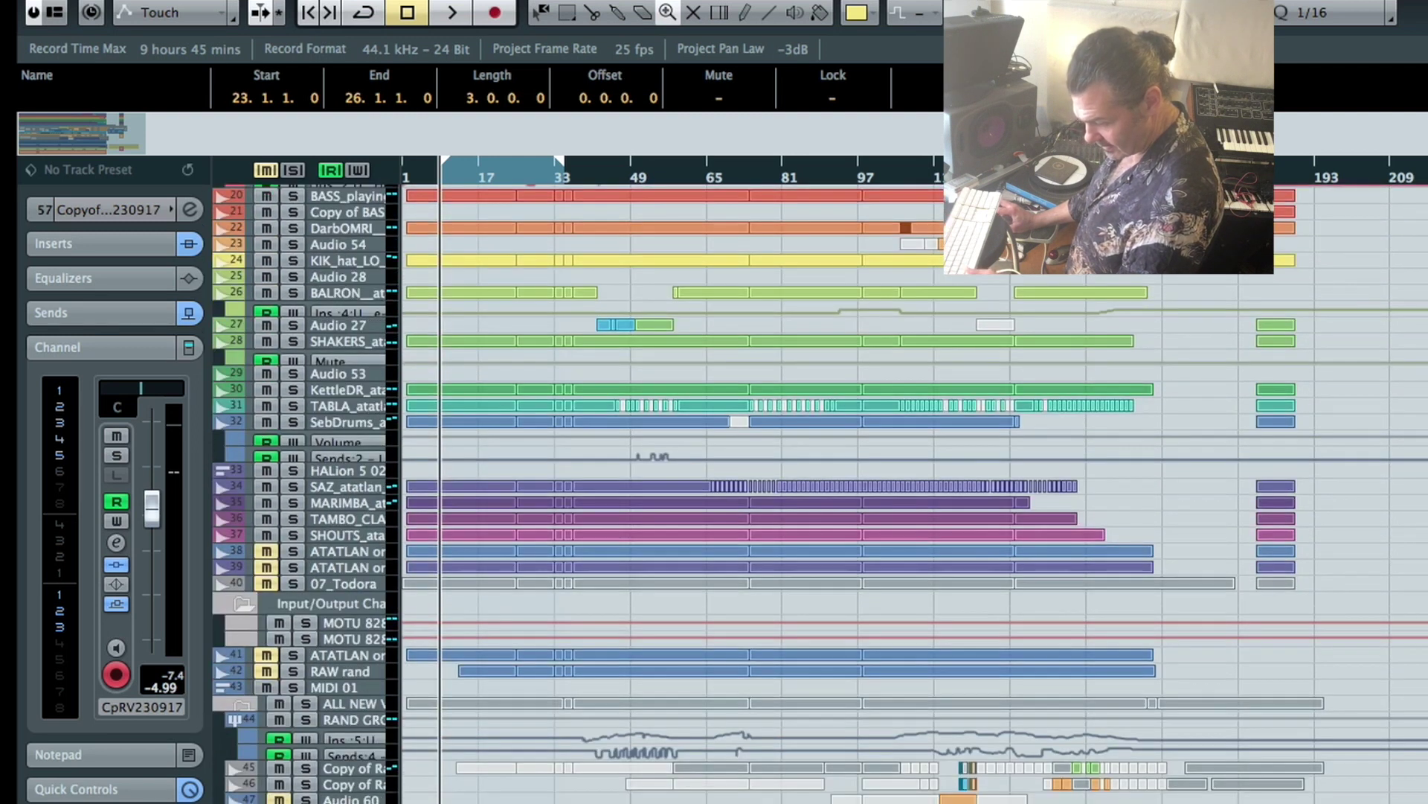
scroll(890, 534, down, 6)
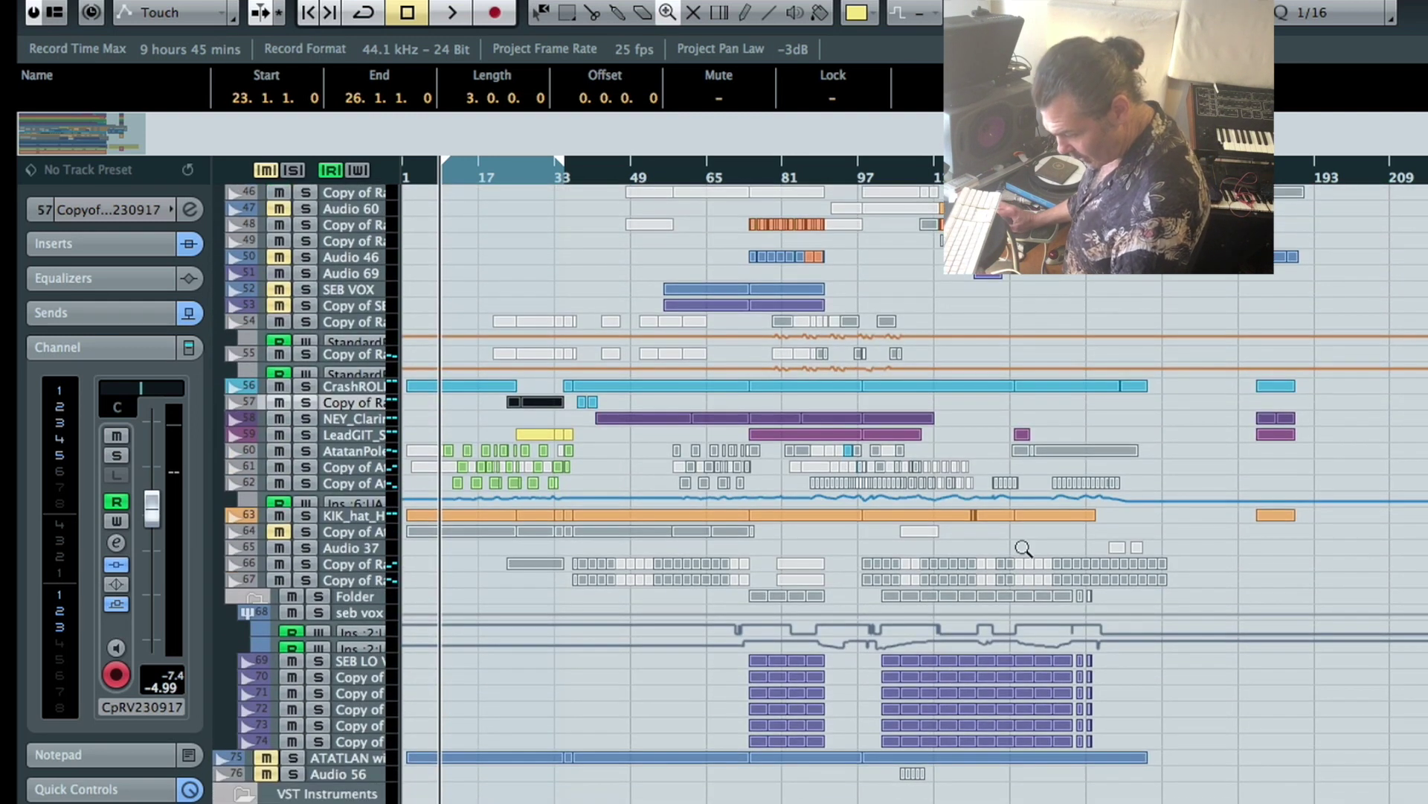
drag(790, 529, 433, 364)
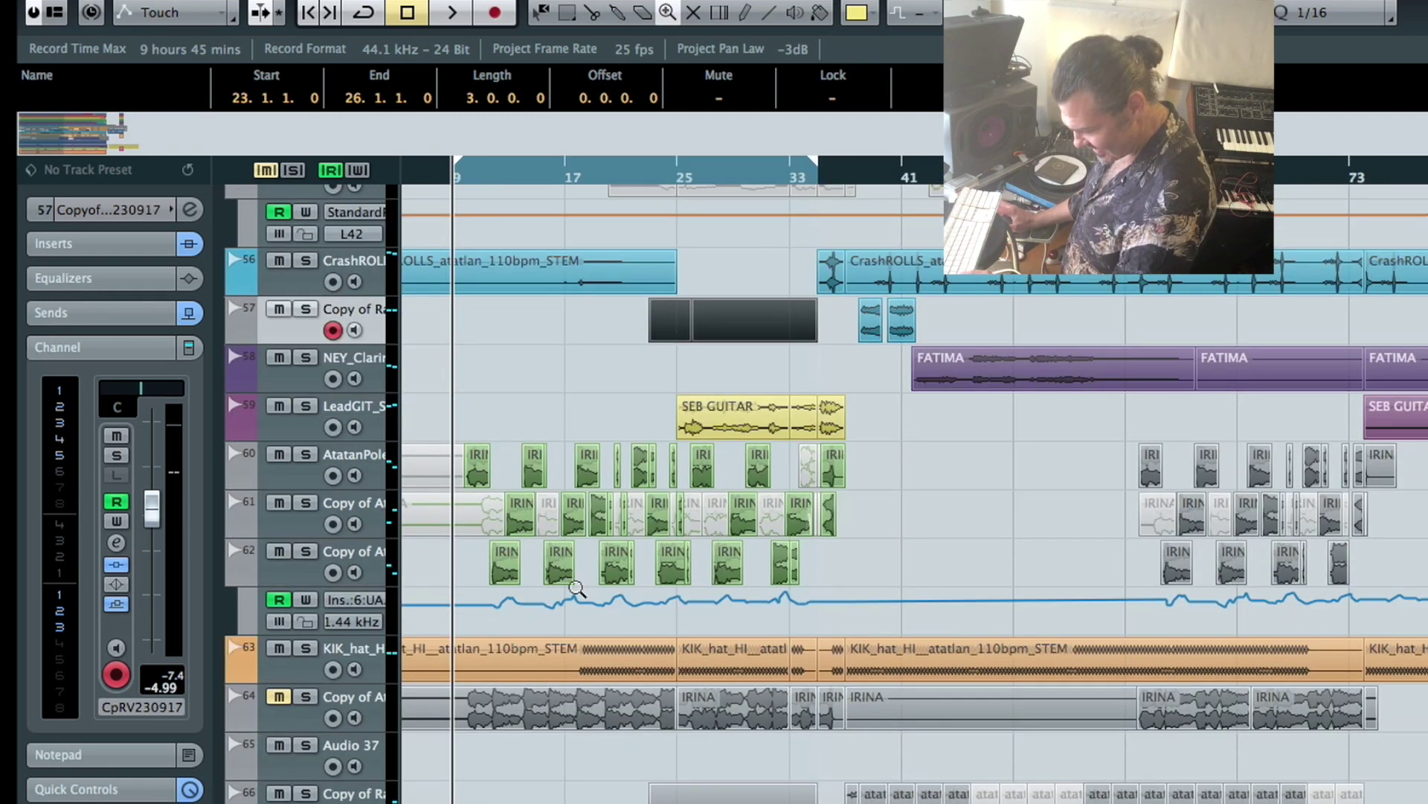
drag(1174, 644, 452, 319)
Solo the three IRINA vocal tracks 60–62
click(298, 503)
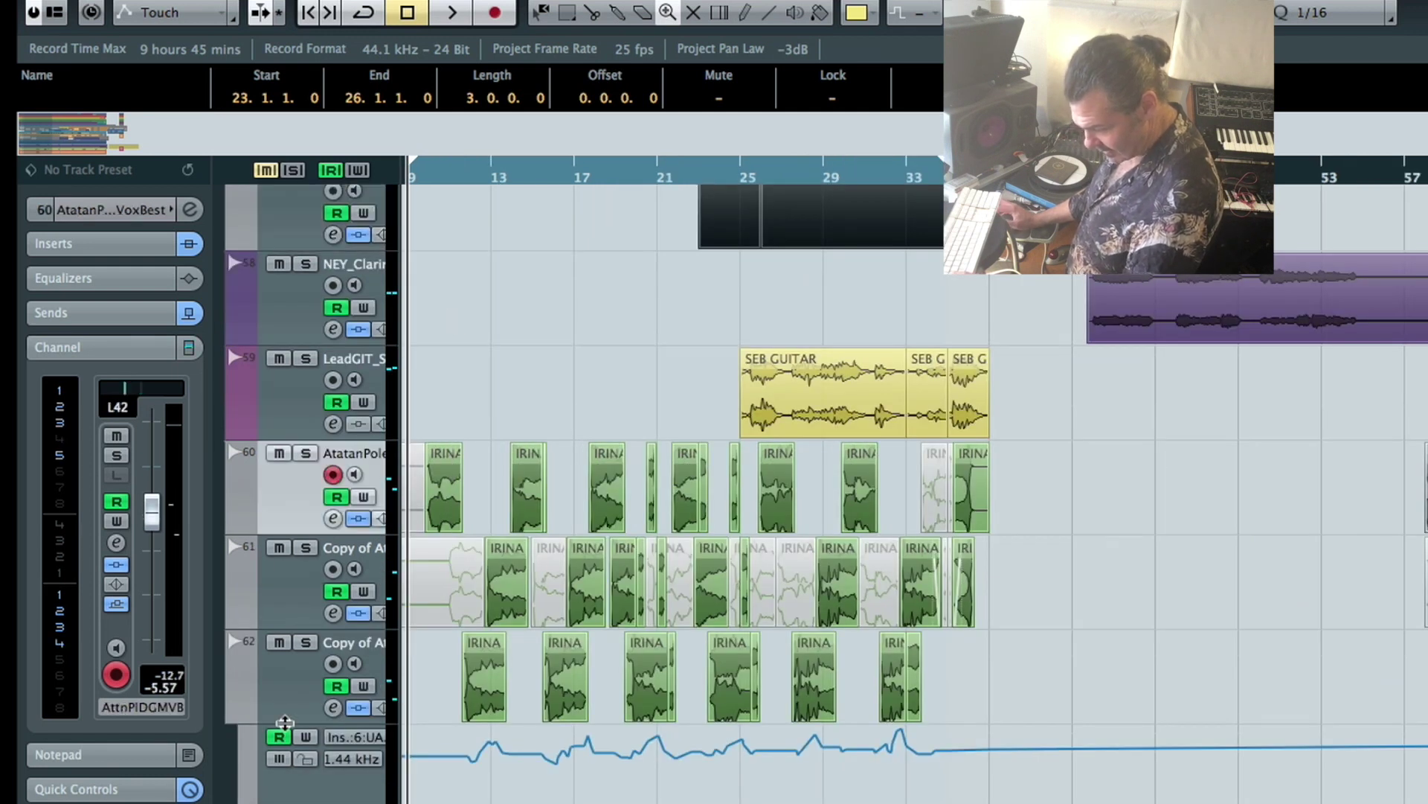
shift+click(287, 686)
key(s)
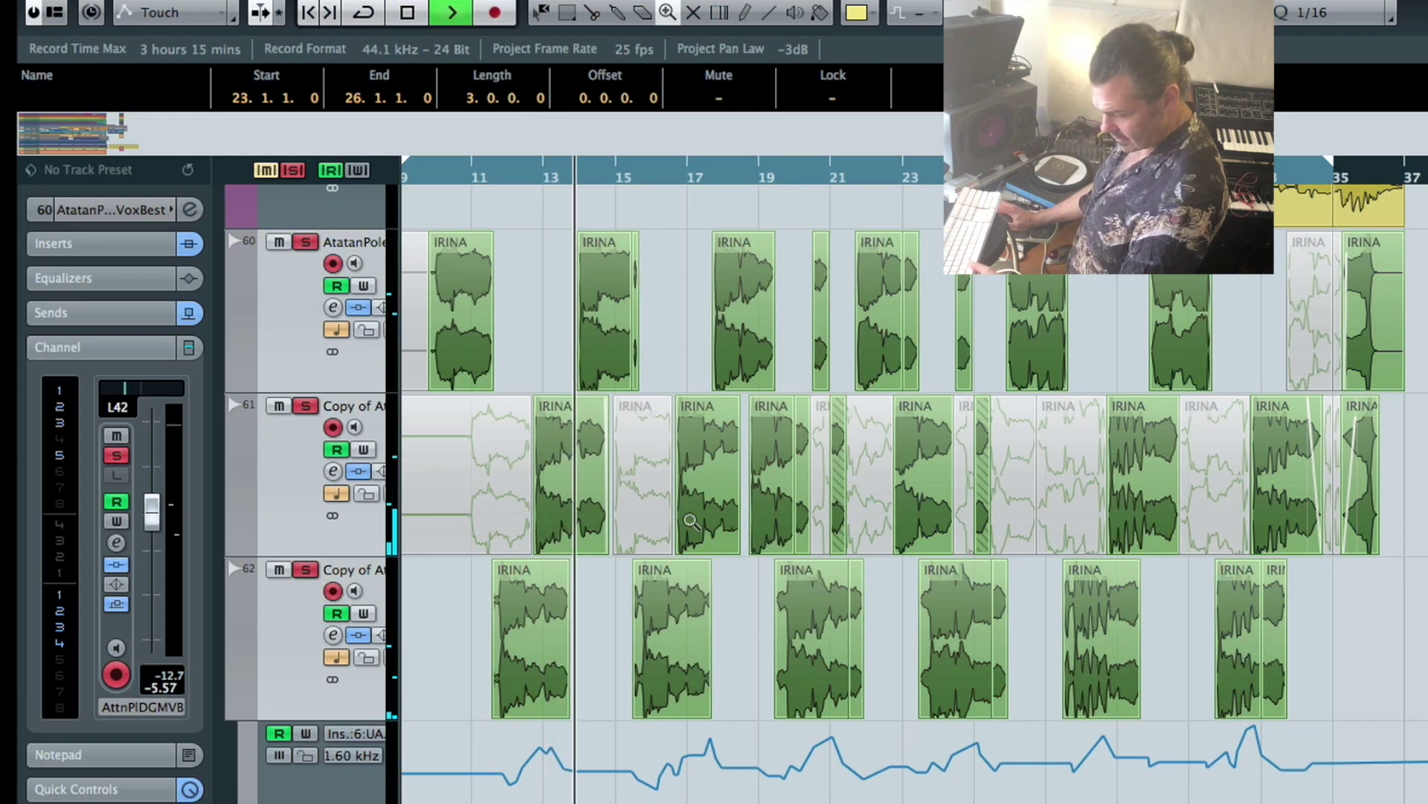
Zoom out to show the neighbouring tracks and bars up to 73
alt+click(691, 520)
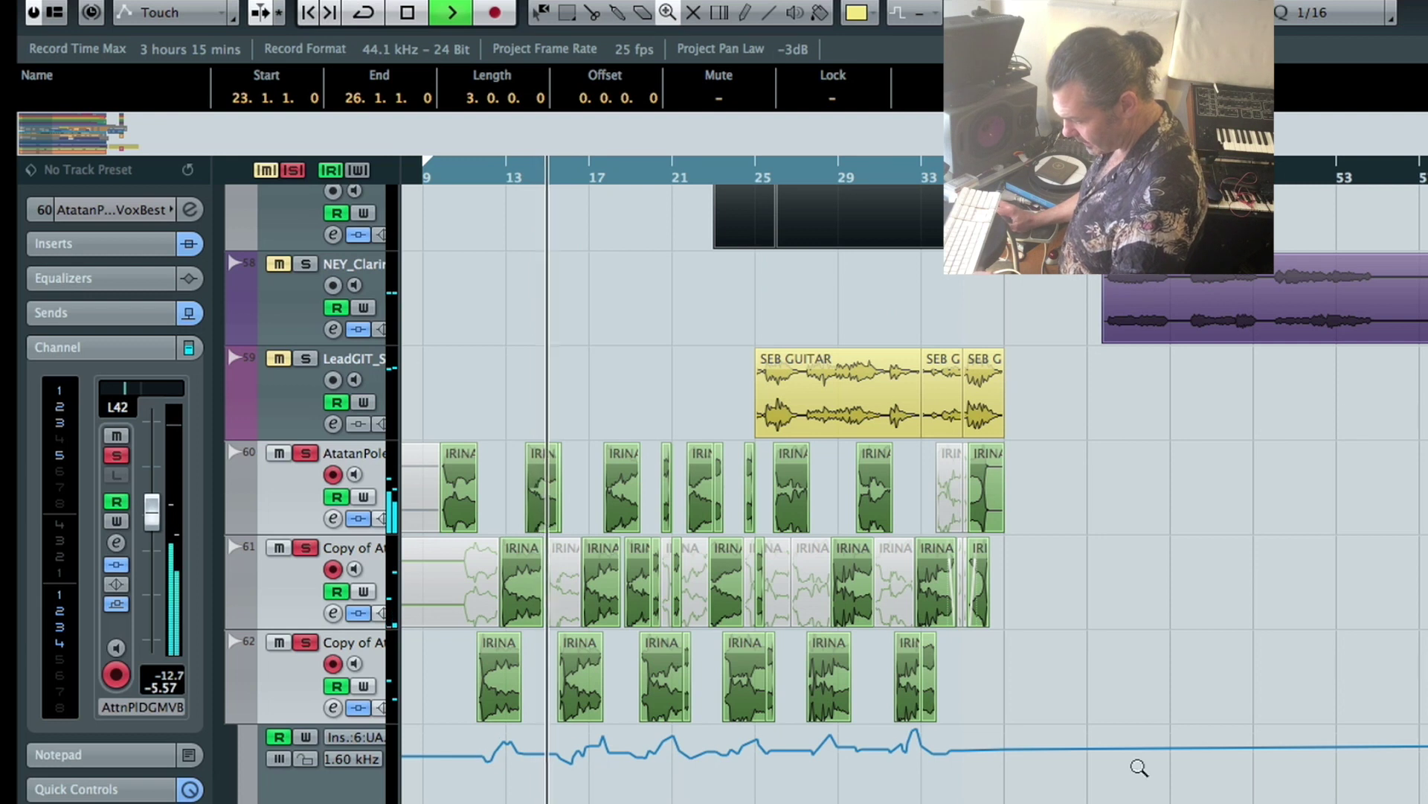
scroll(744, 476, up, 3)
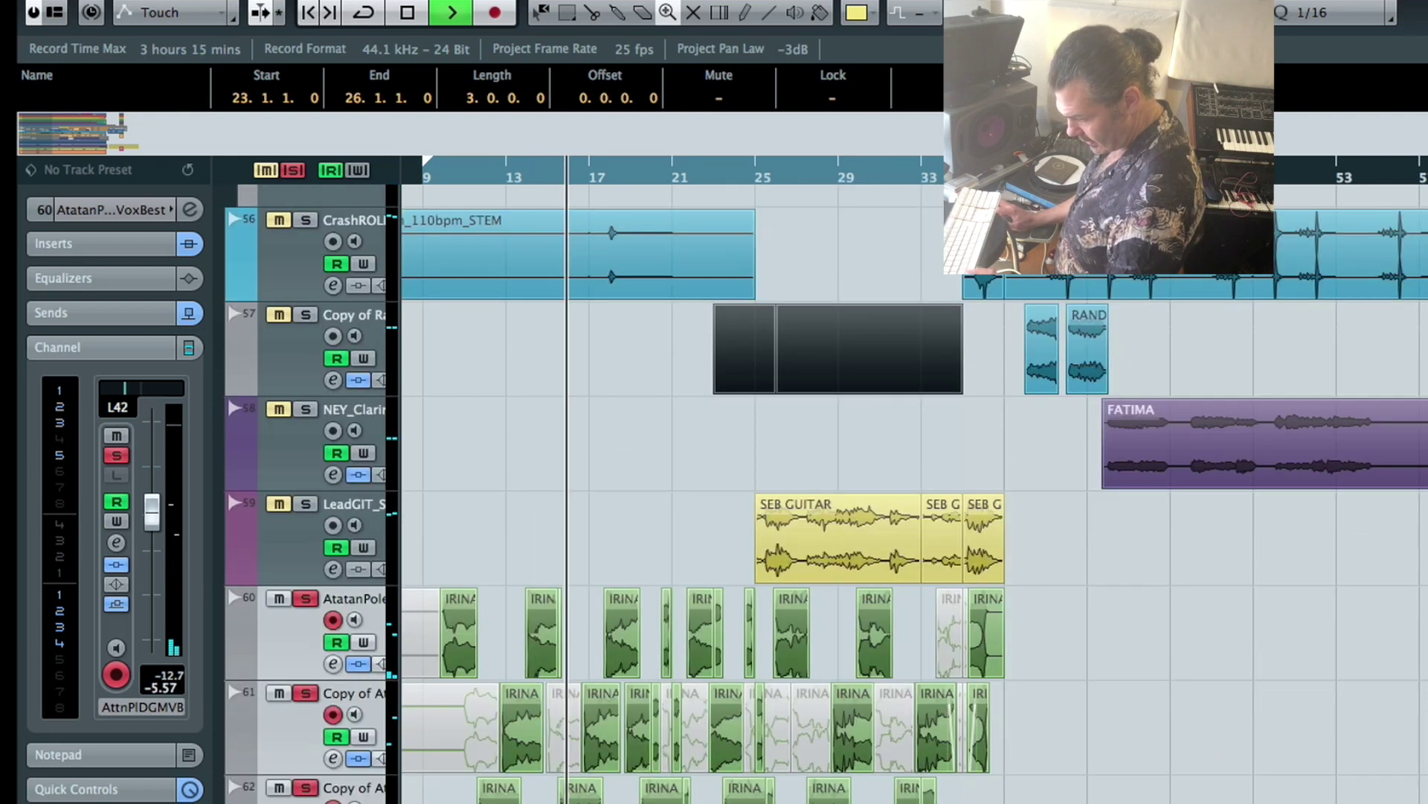
alt+click(930, 268)
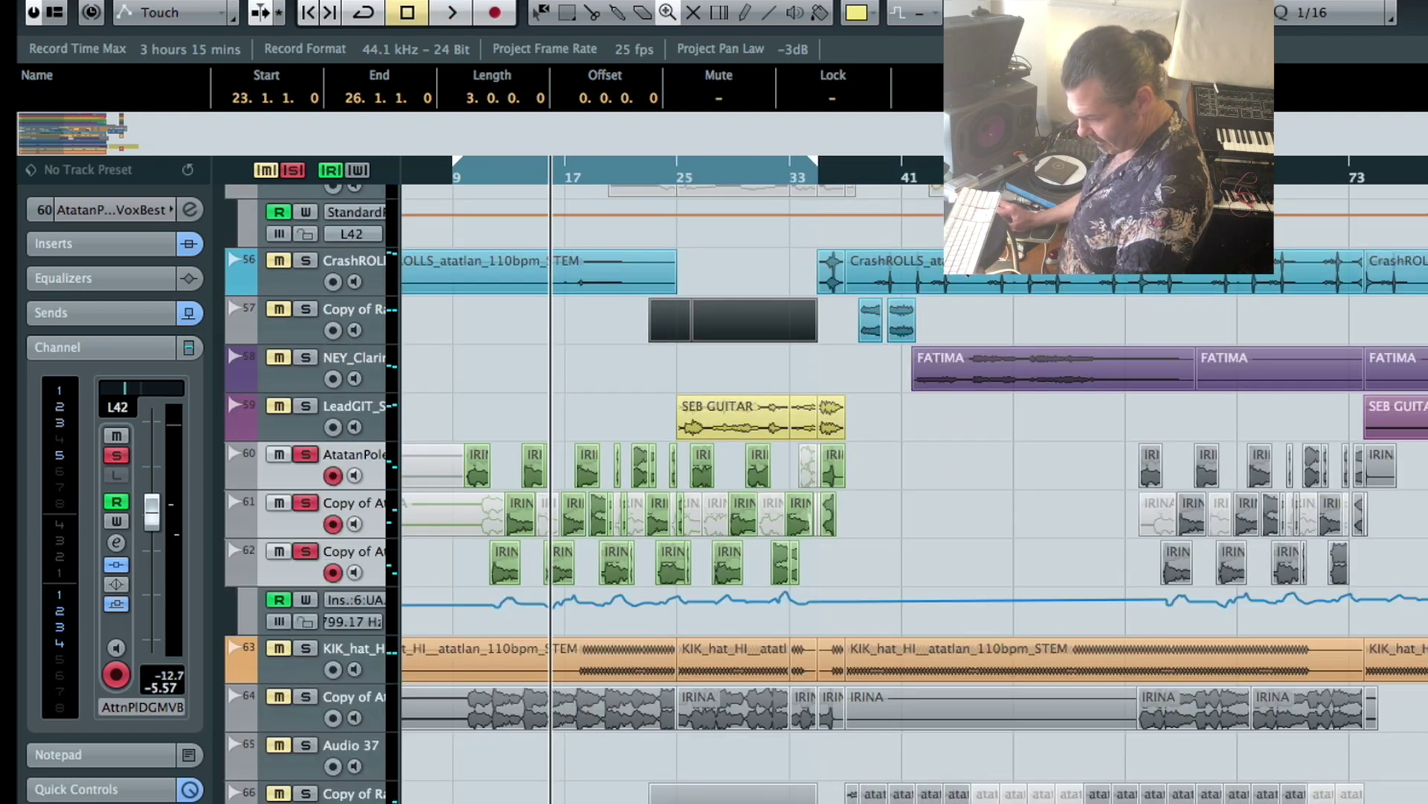
Solo the RANDOLPH track at bars 36–45, then zoom until the FATIMA clip fills the view
drag(824, 390, 973, 292)
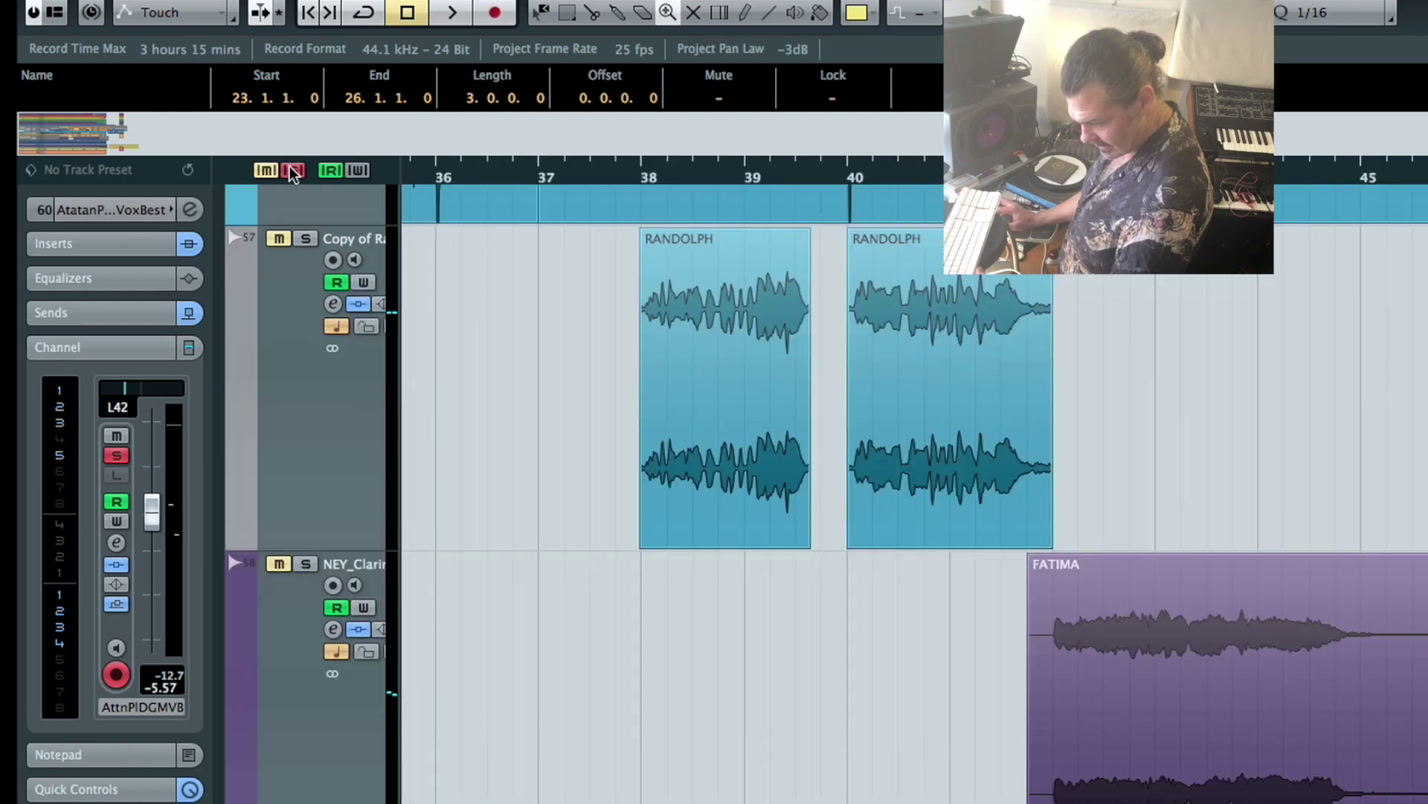
click(305, 240)
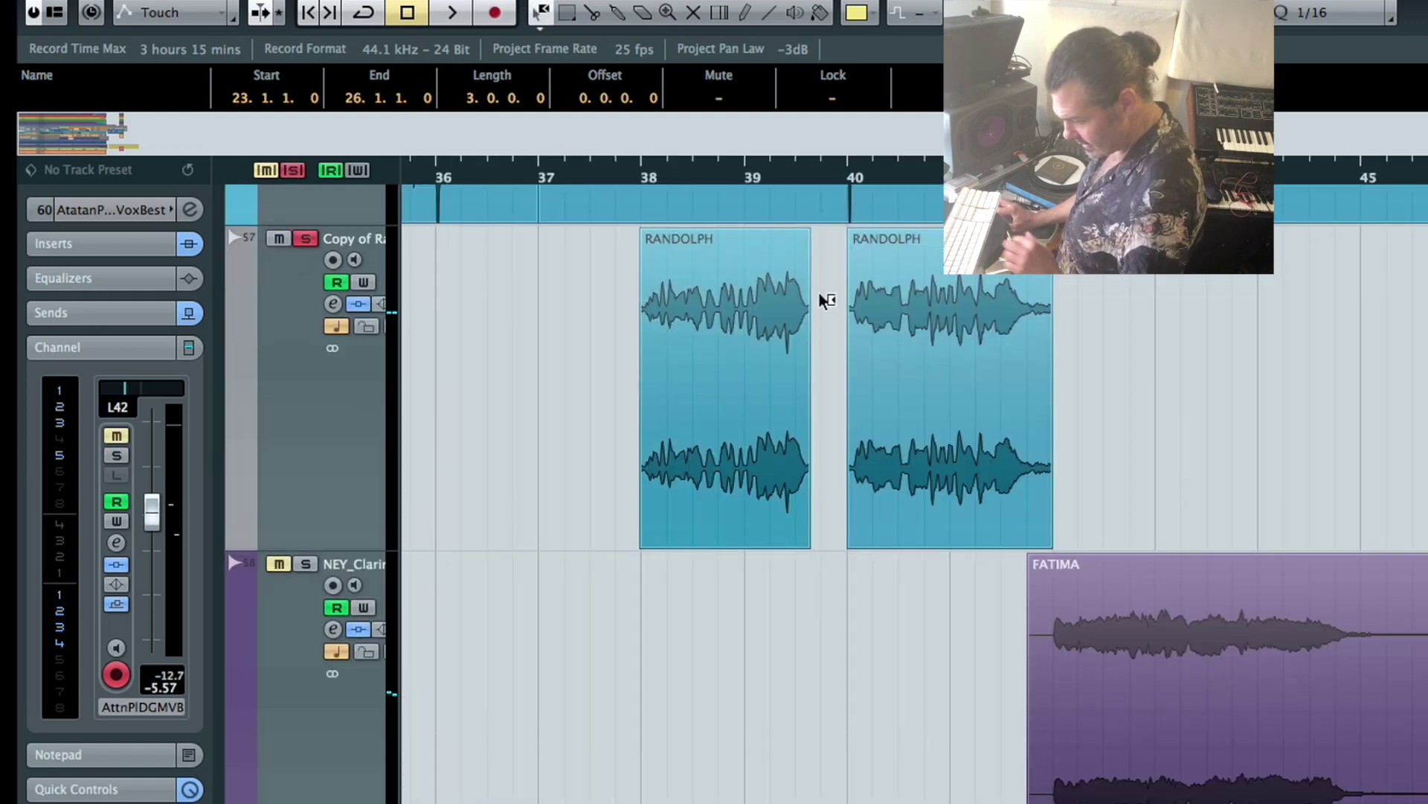
click(751, 334)
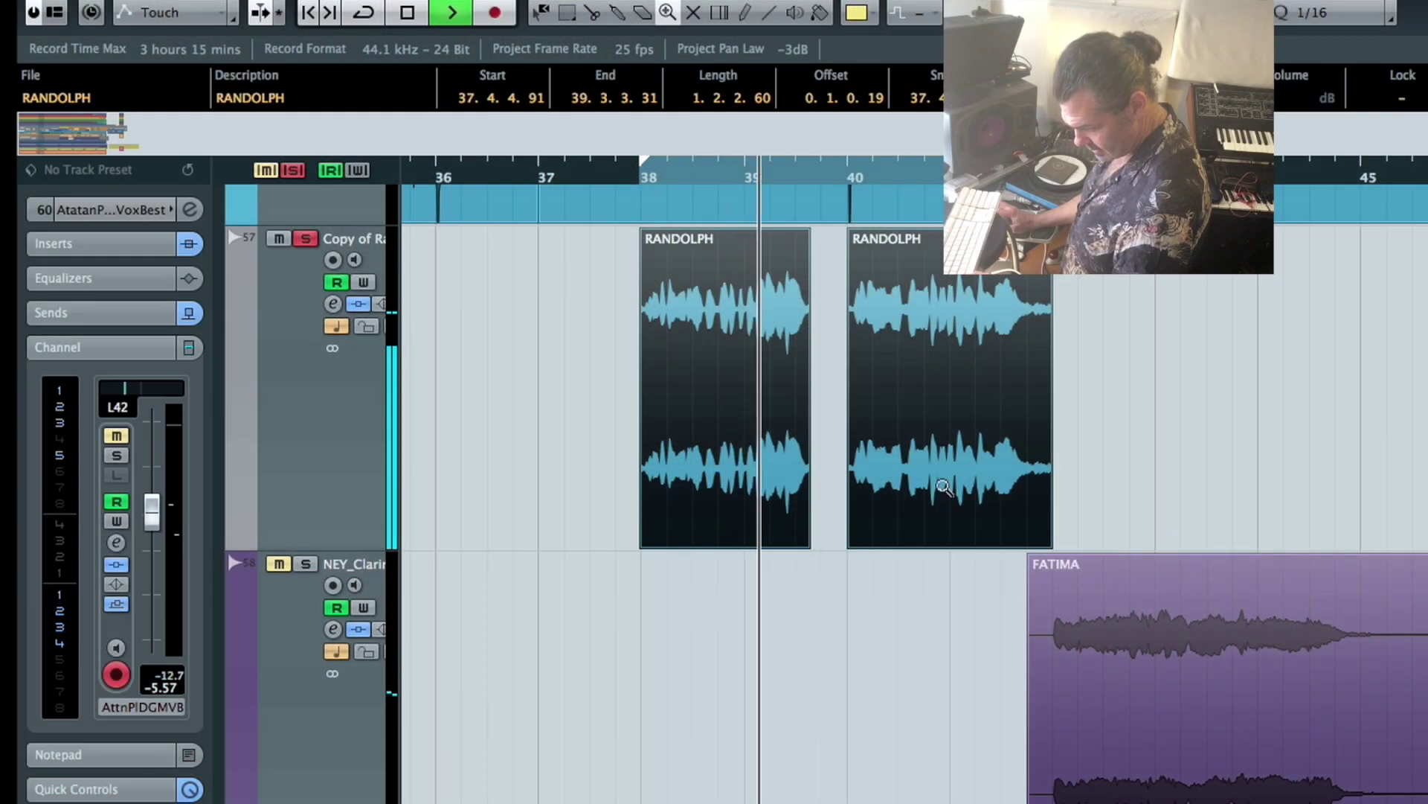
drag(1182, 578, 586, 215)
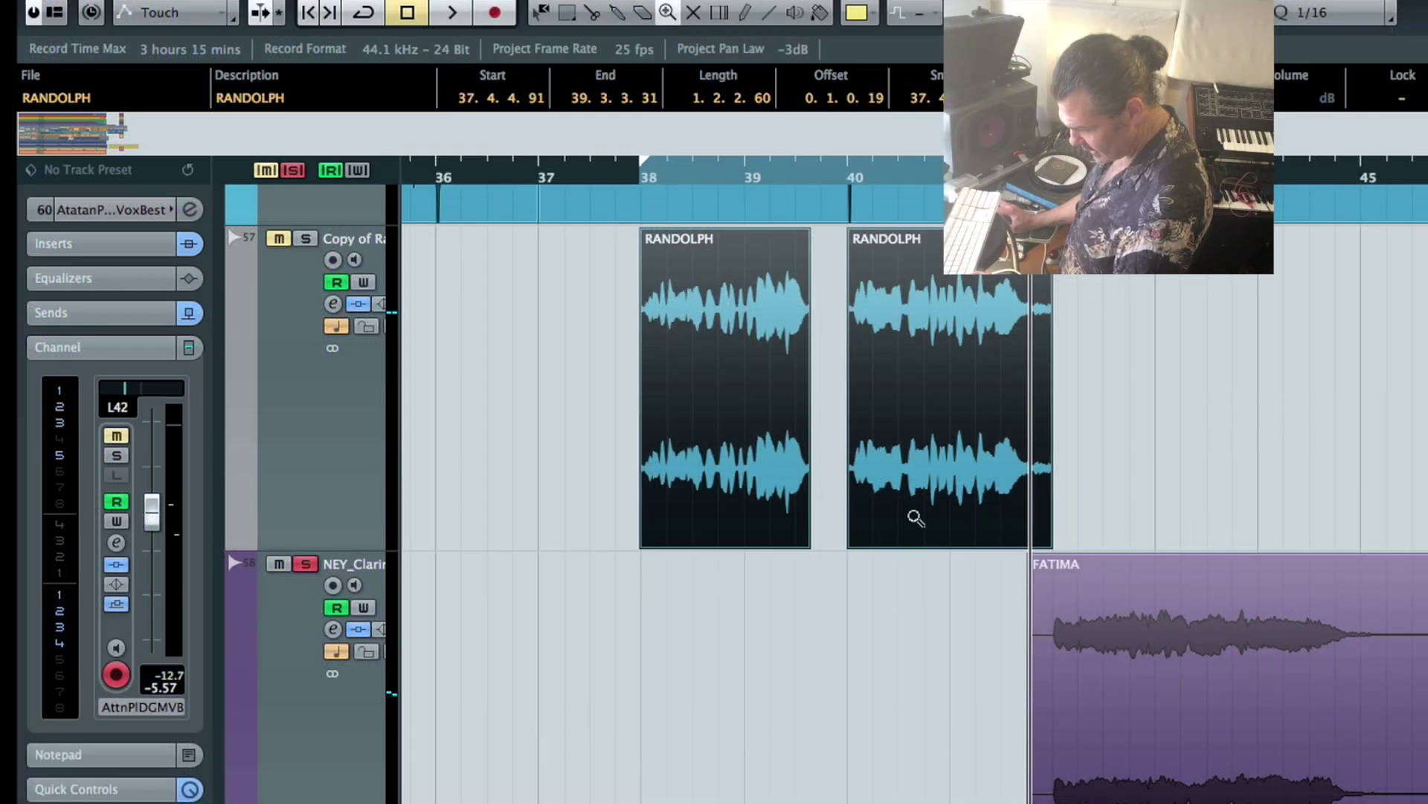
drag(1425, 705, 1425, 705)
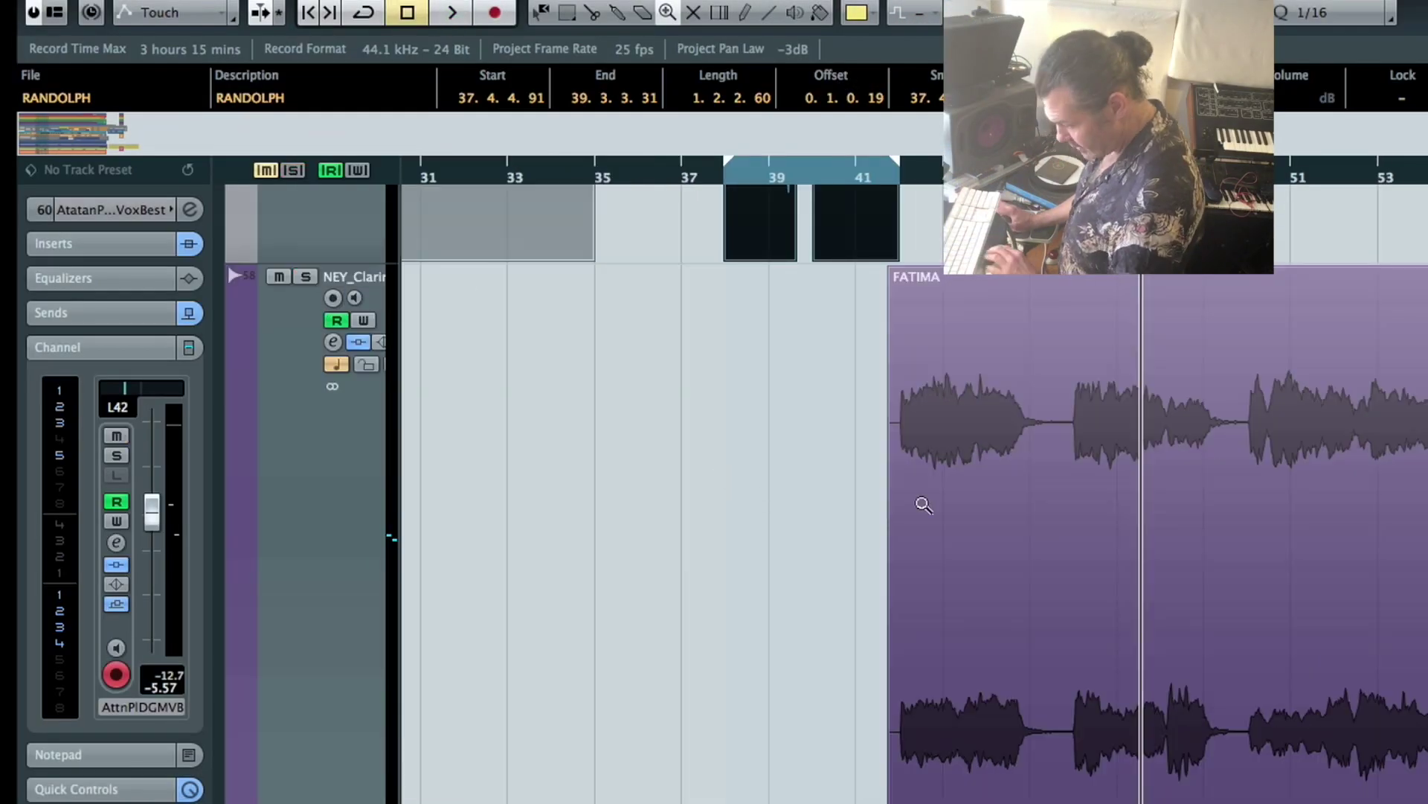
Zoom to the full project and scroll the track list down and back up
key(shift+f)
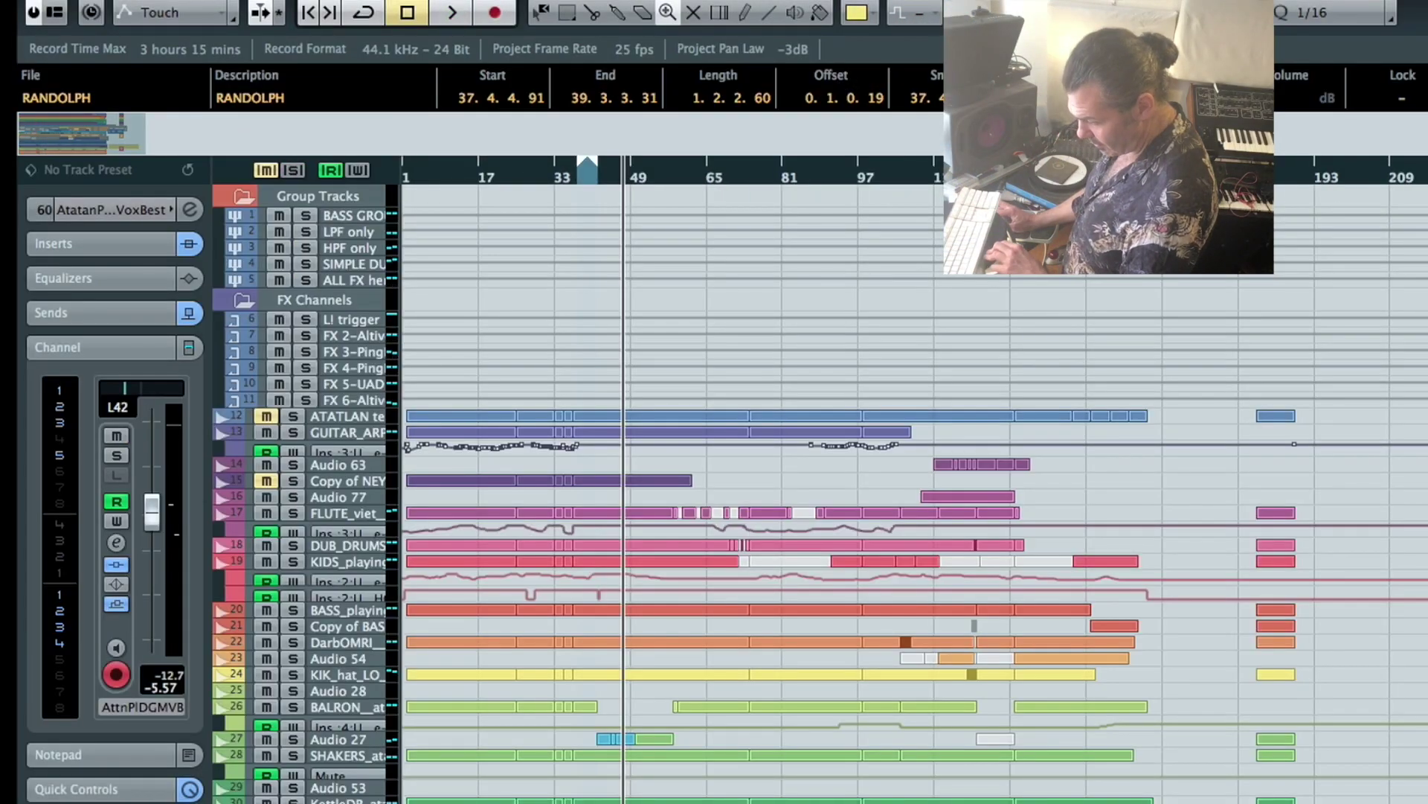
scroll(1012, 623, down, 10)
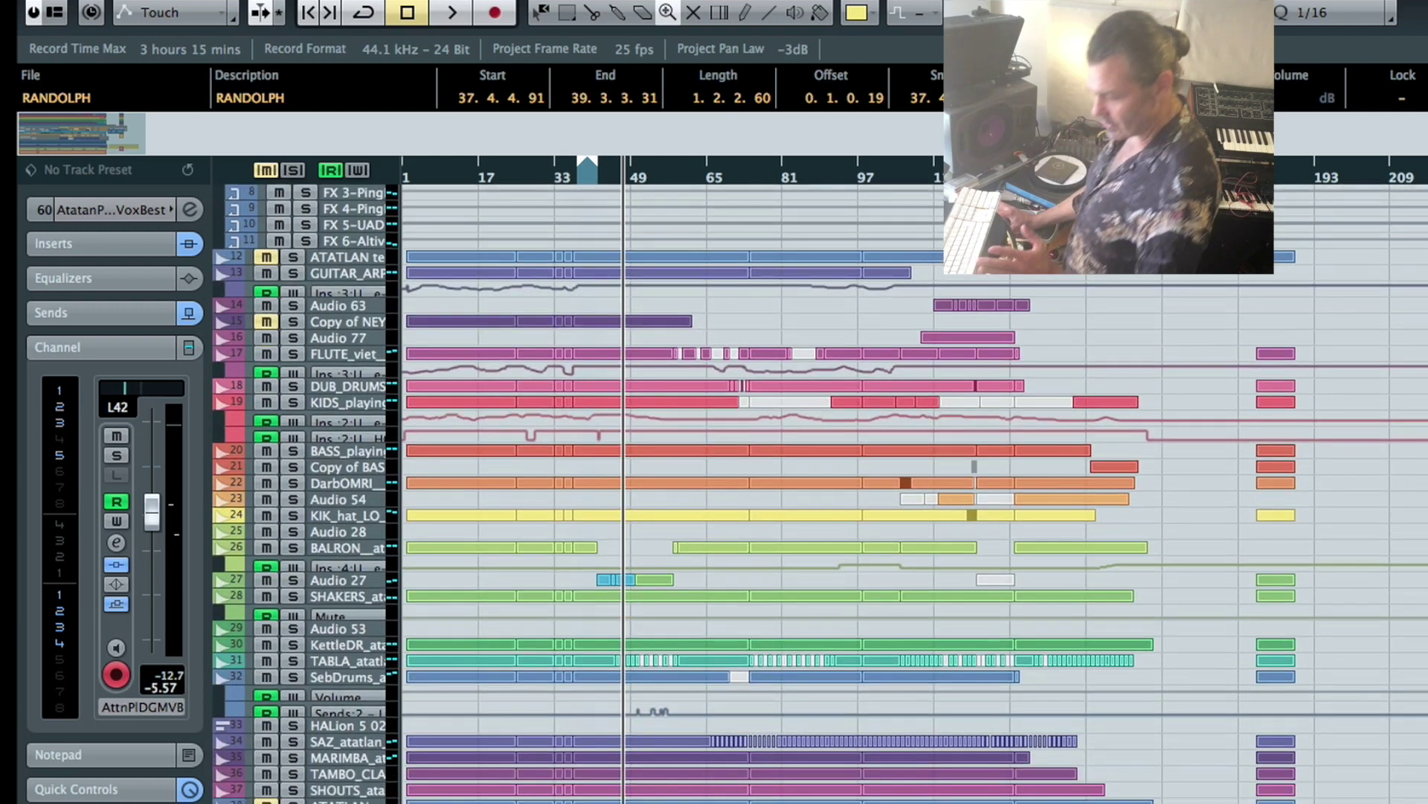
scroll(818, 491, down, 8)
scroll(1259, 564, up, 3)
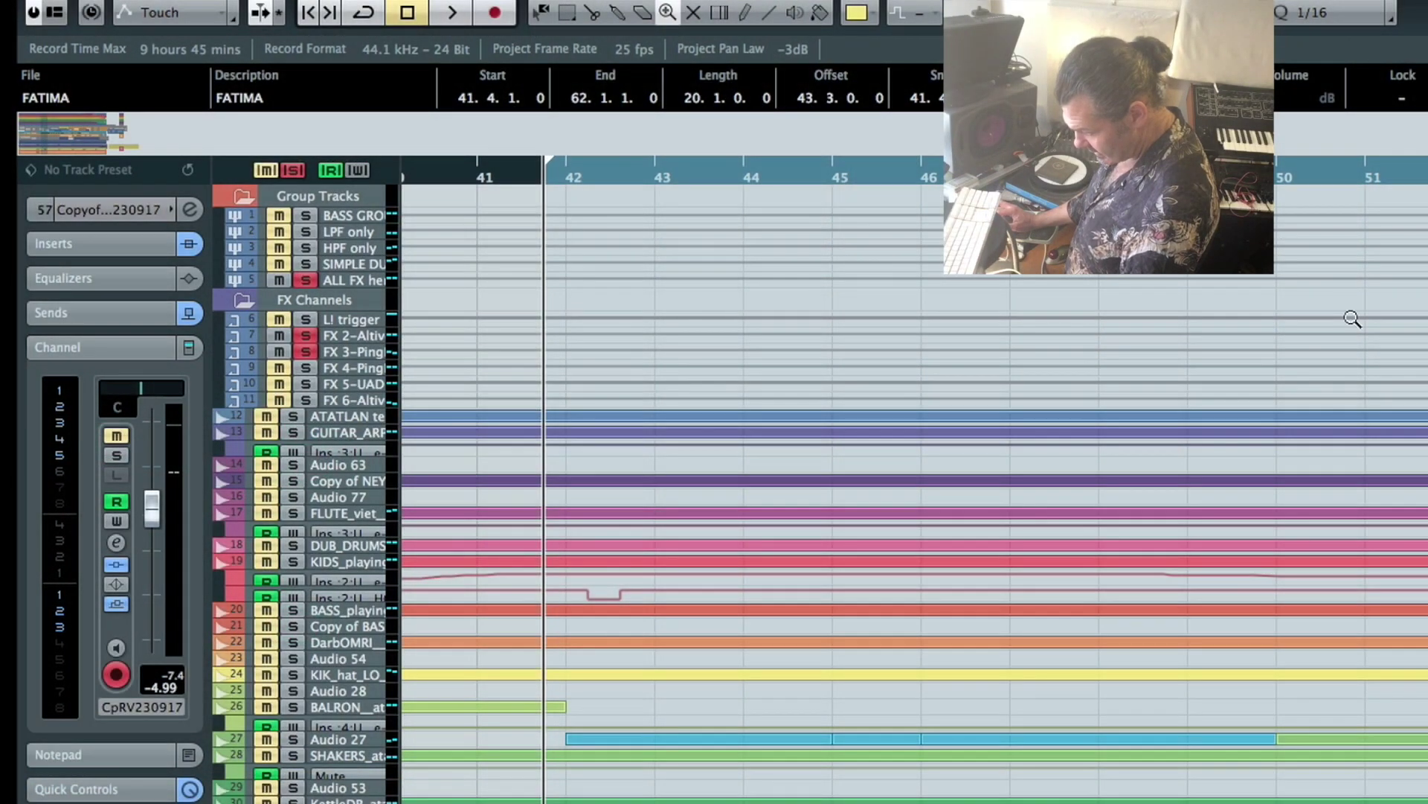
Zoom onto tracks 55–64 at bars 9–73, then zoom back out to the entire project
key(shift+f)
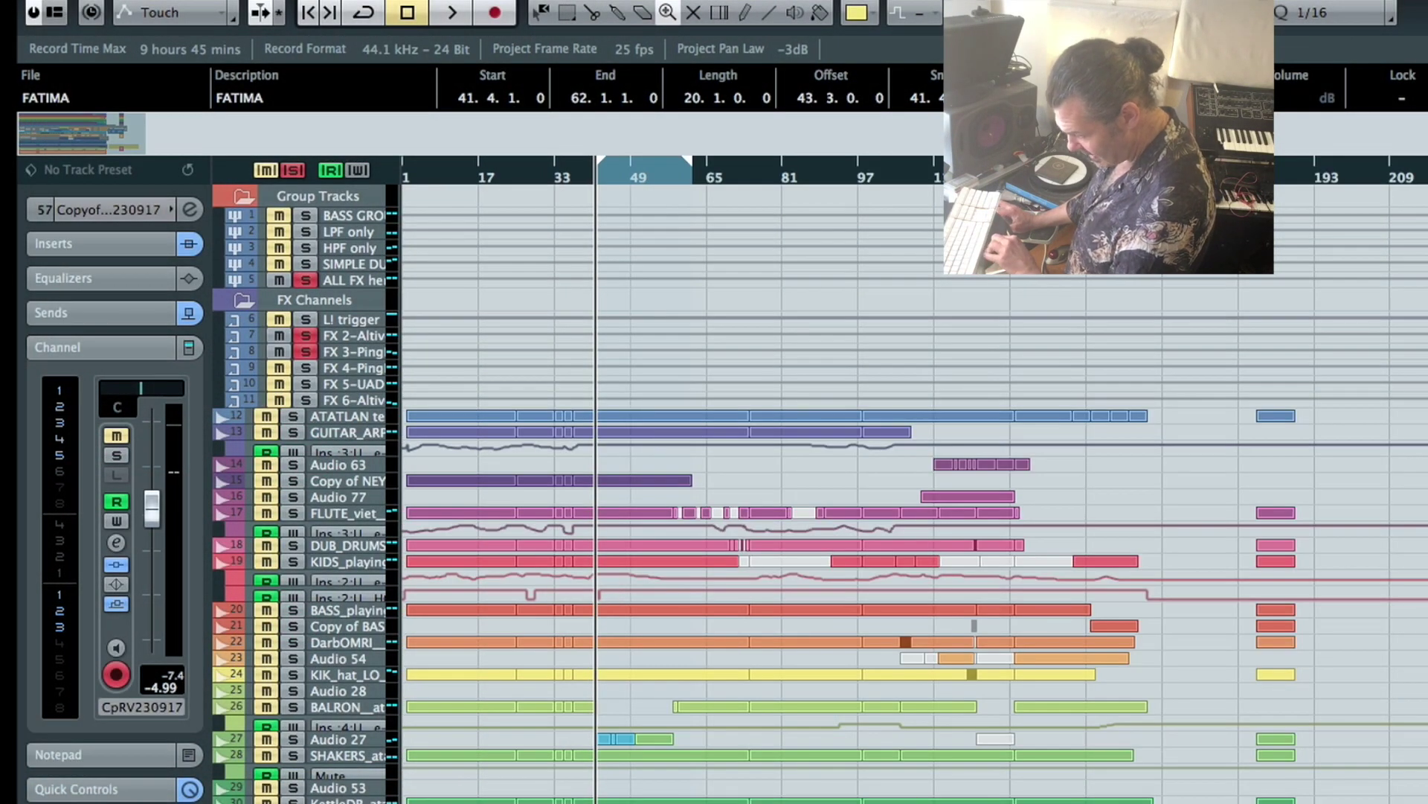
scroll(744, 491, down, 15)
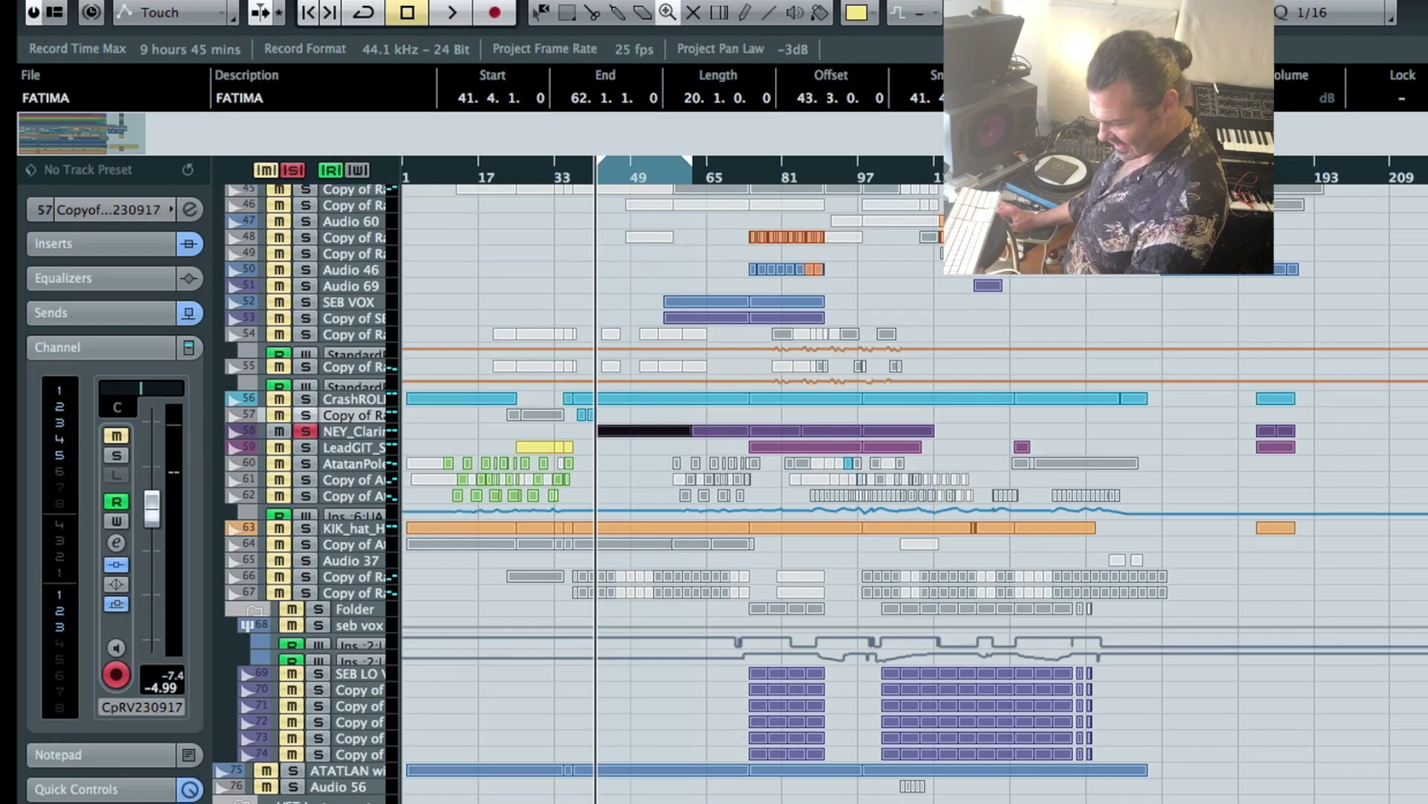
drag(822, 543, 402, 348)
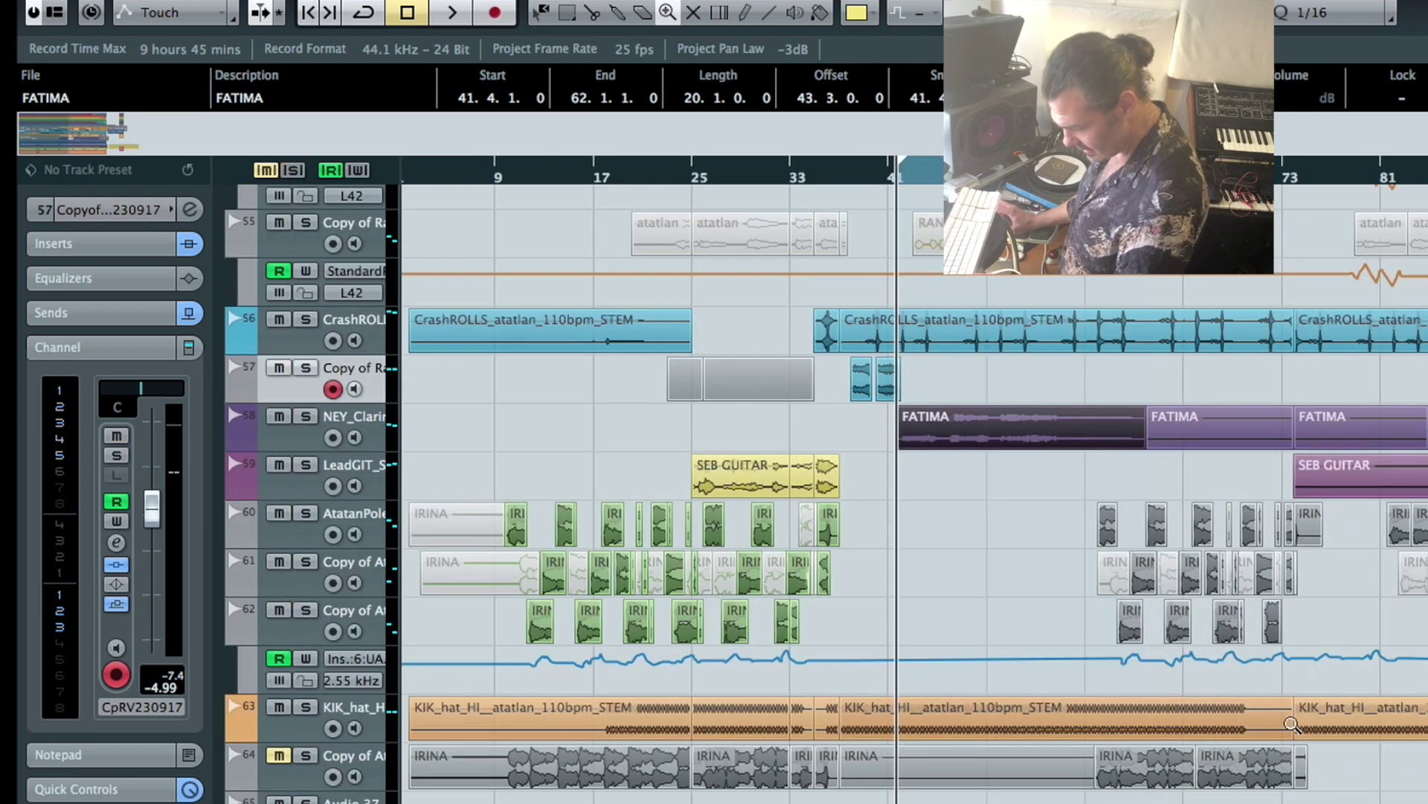
drag(1292, 692, 486, 359)
key(g)
key(g)
key(g)
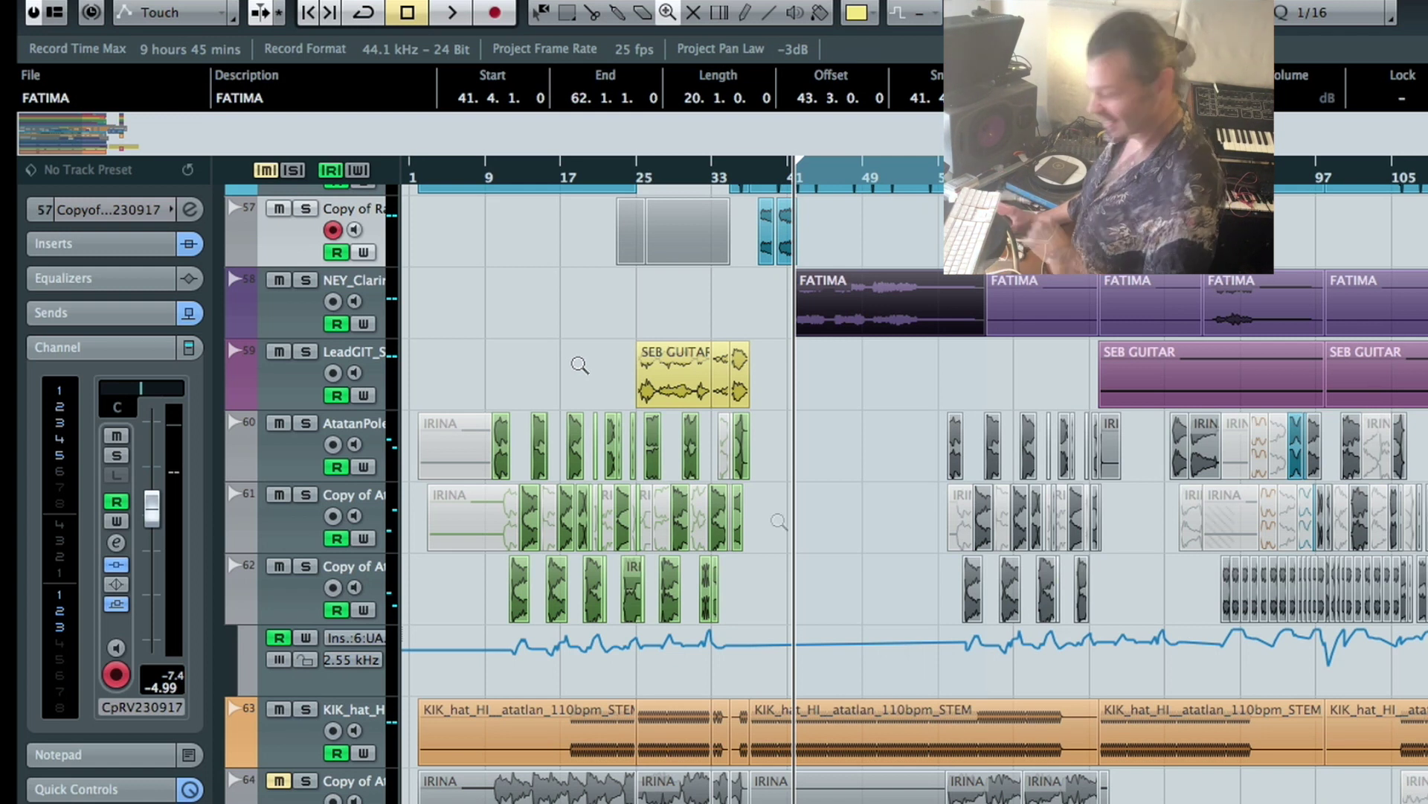
key(alt+n)
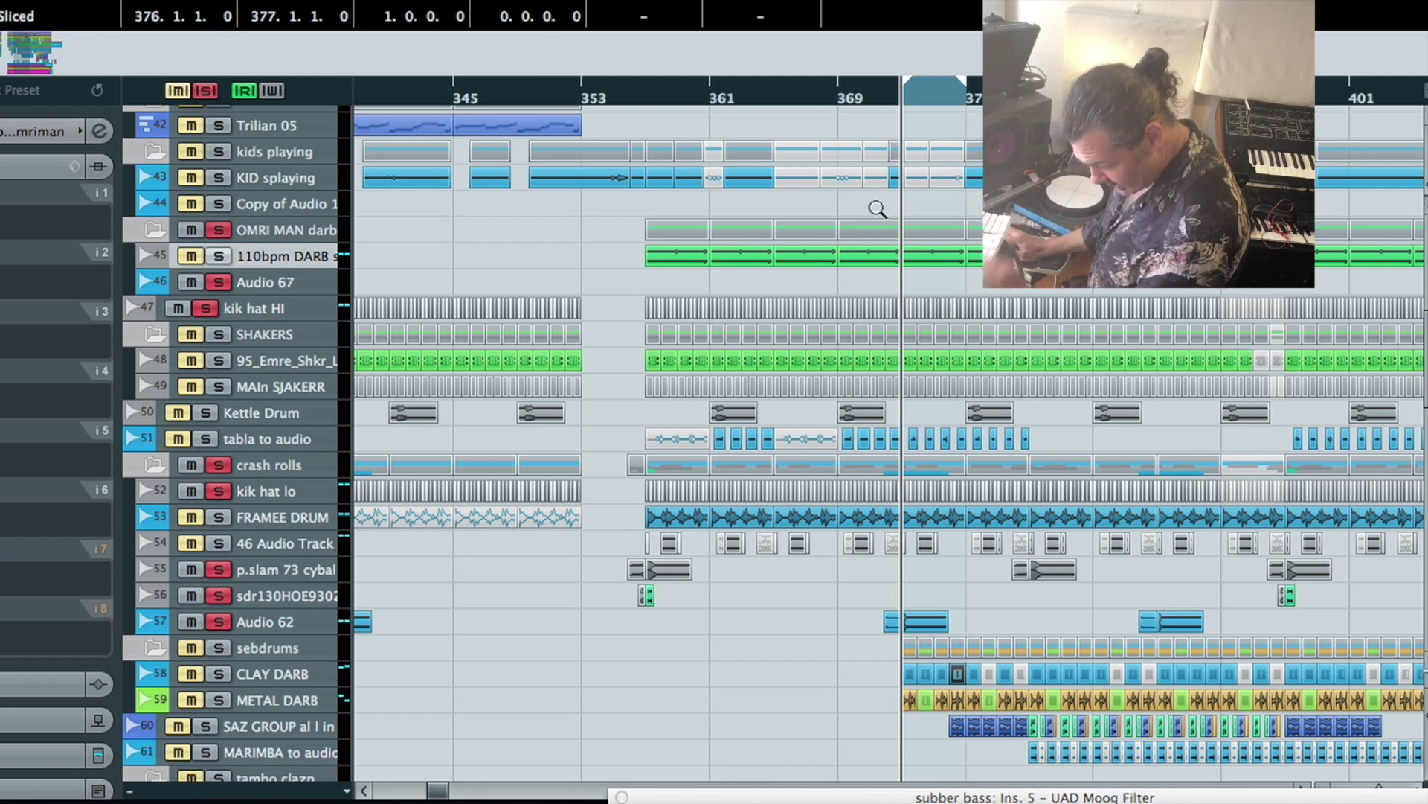
Zoom in on the 110bpm DARB loop at bars 372–376, zoom back out, and play from bar 373
drag(870, 335, 869, 332)
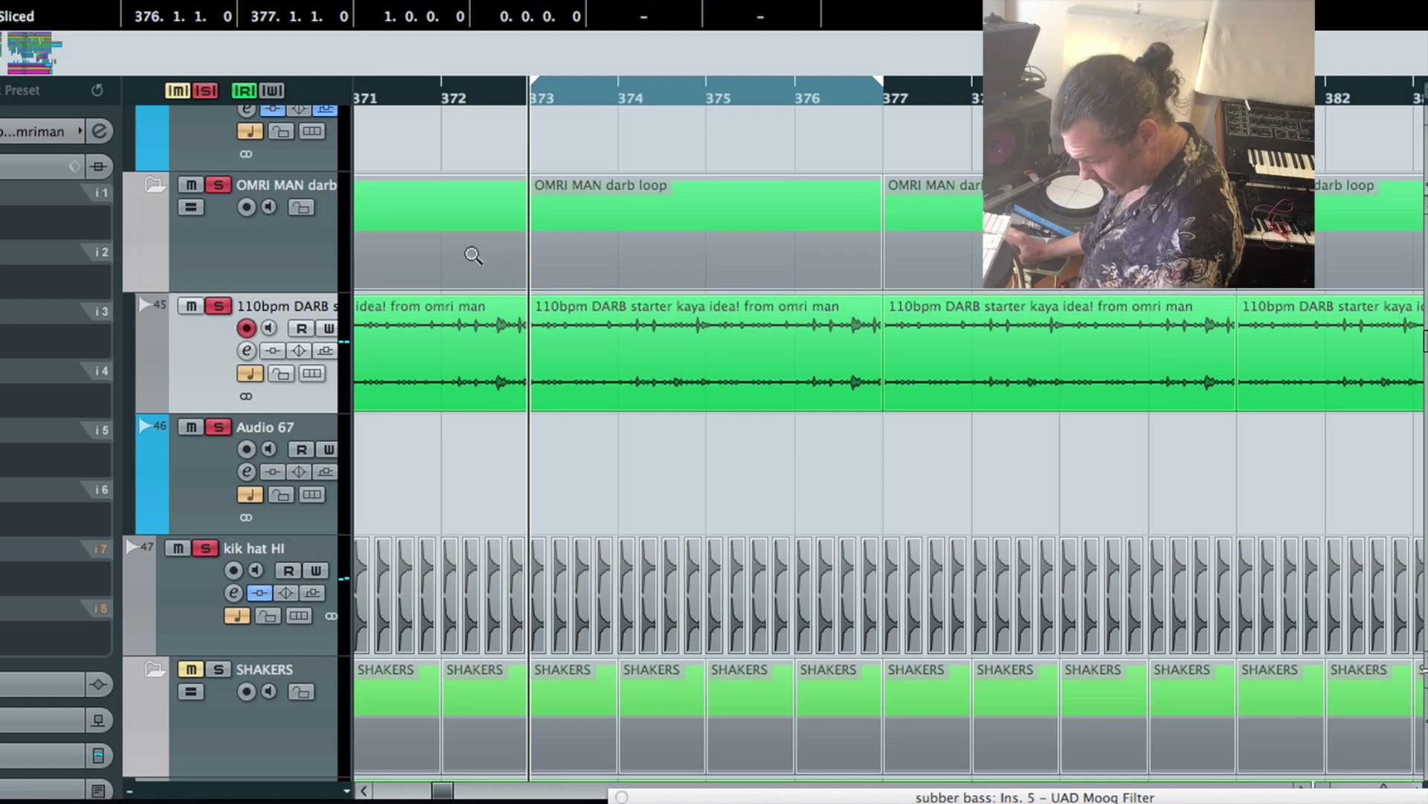
drag(469, 249, 952, 517)
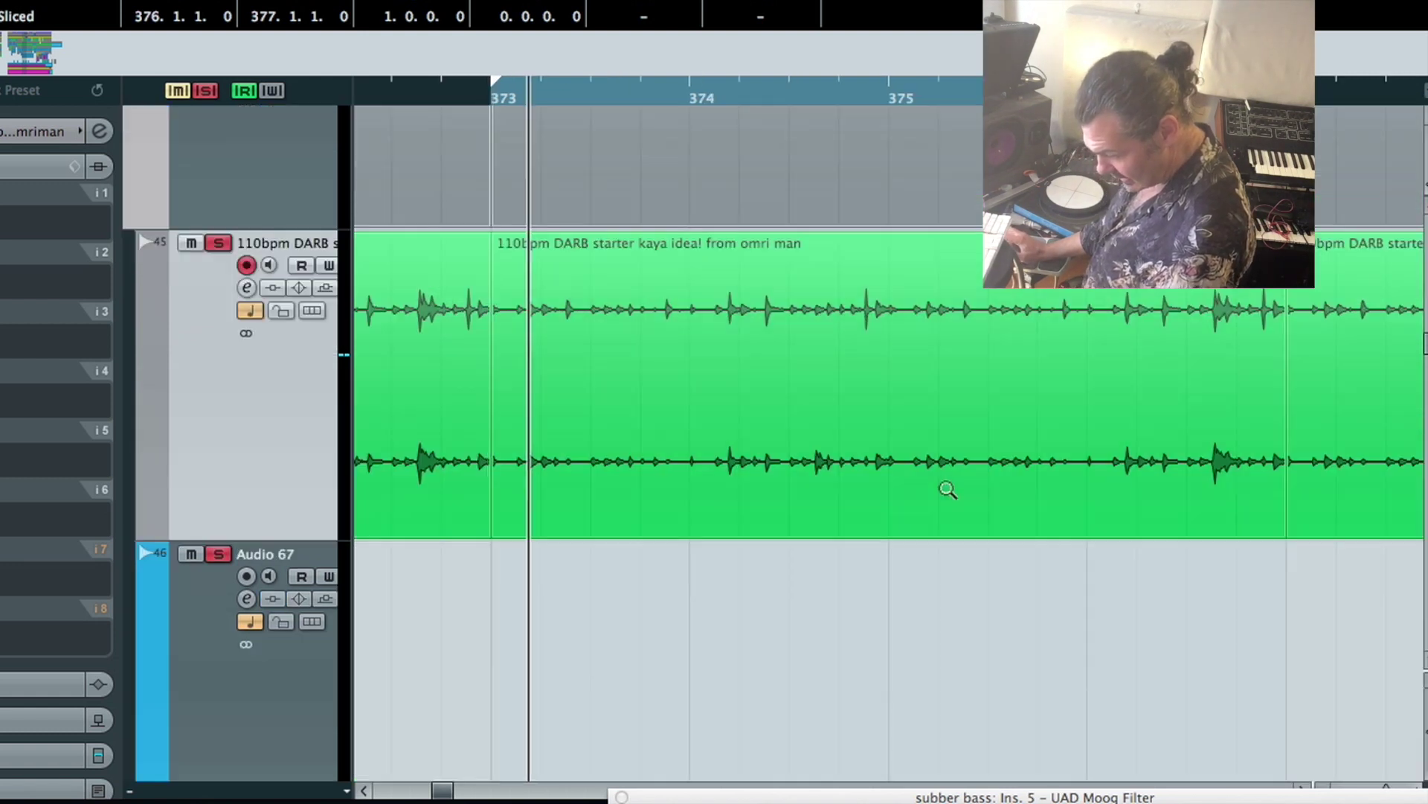
double_click(848, 343)
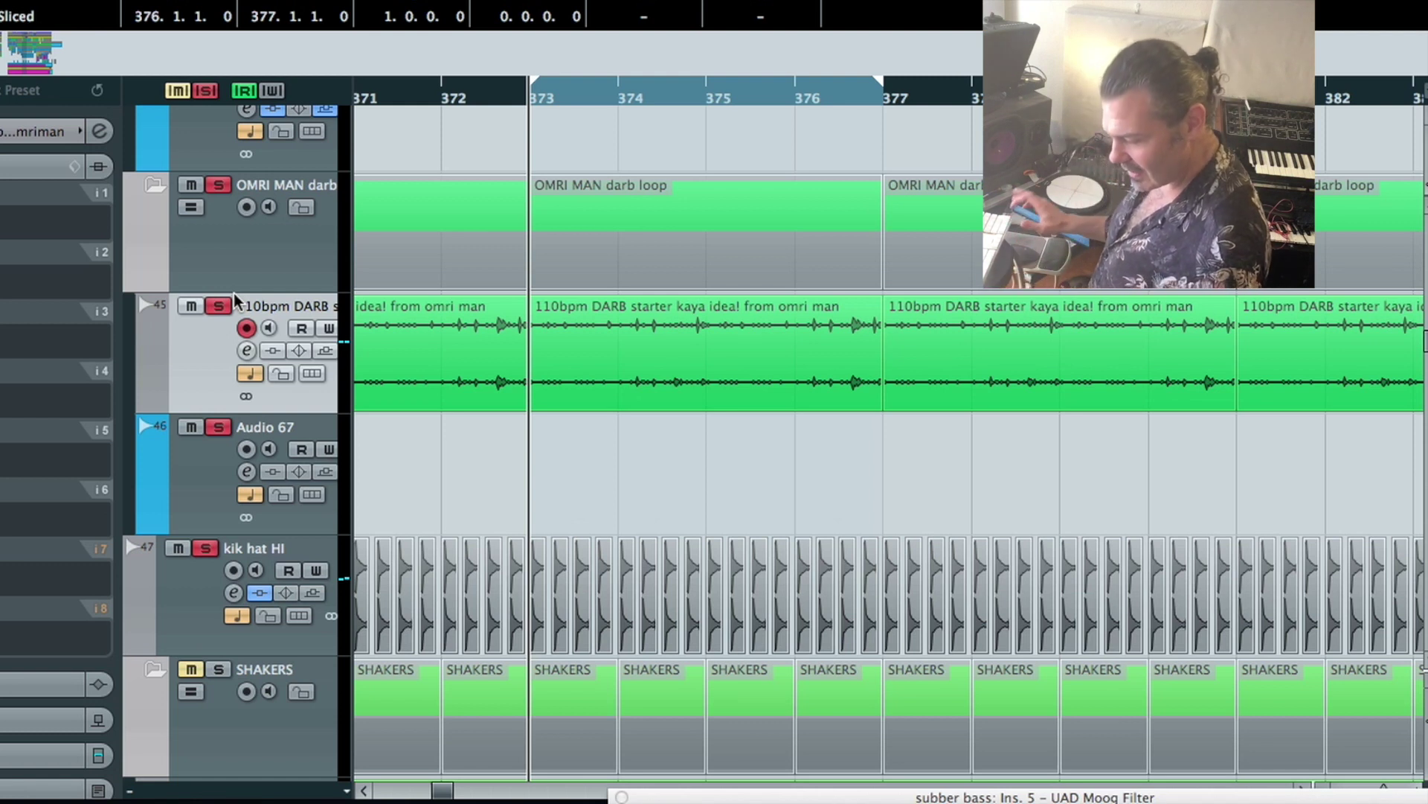
key(space)
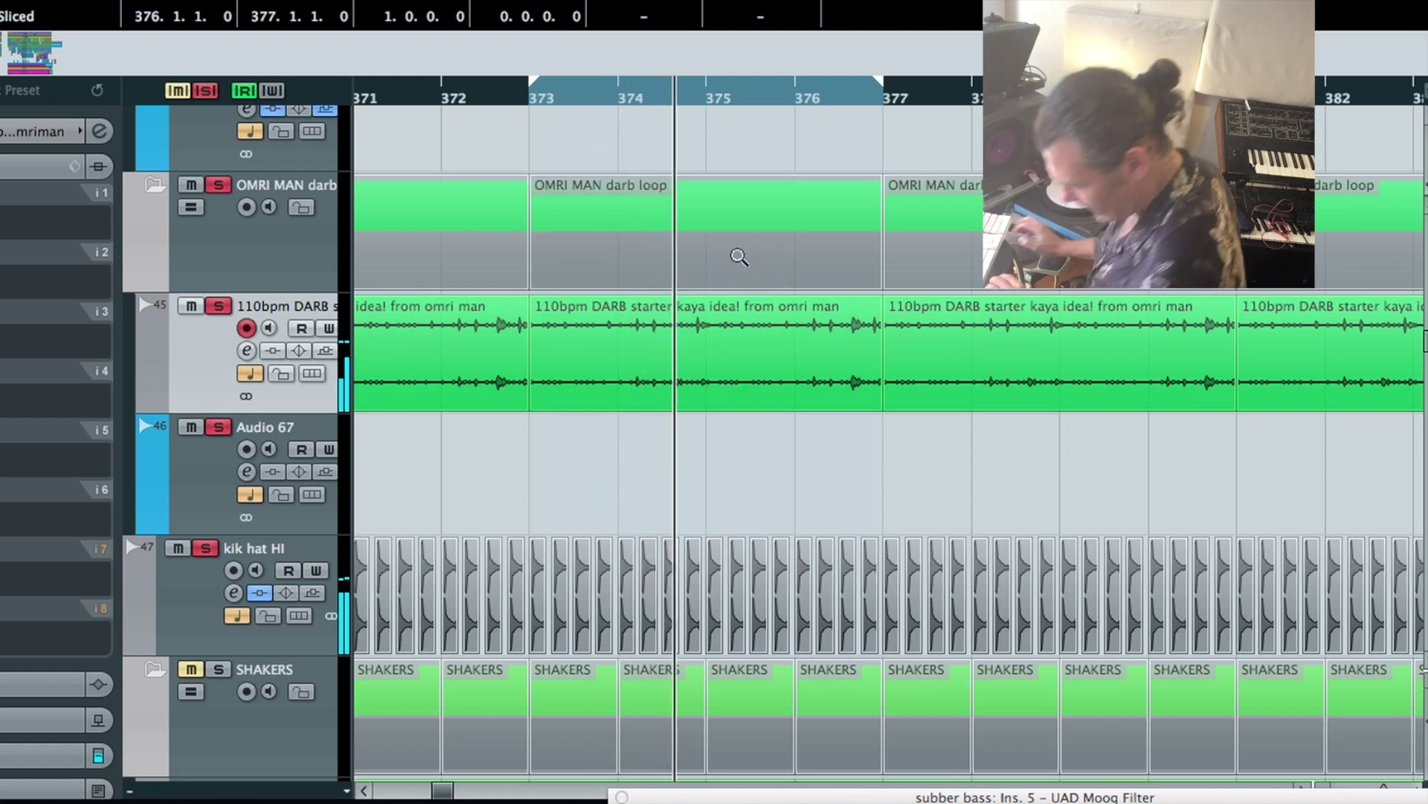
Show the whole project, then zoom onto the kik hat lo and FRAMEE DRUM tracks near bars 337–393
double_click(1057, 402)
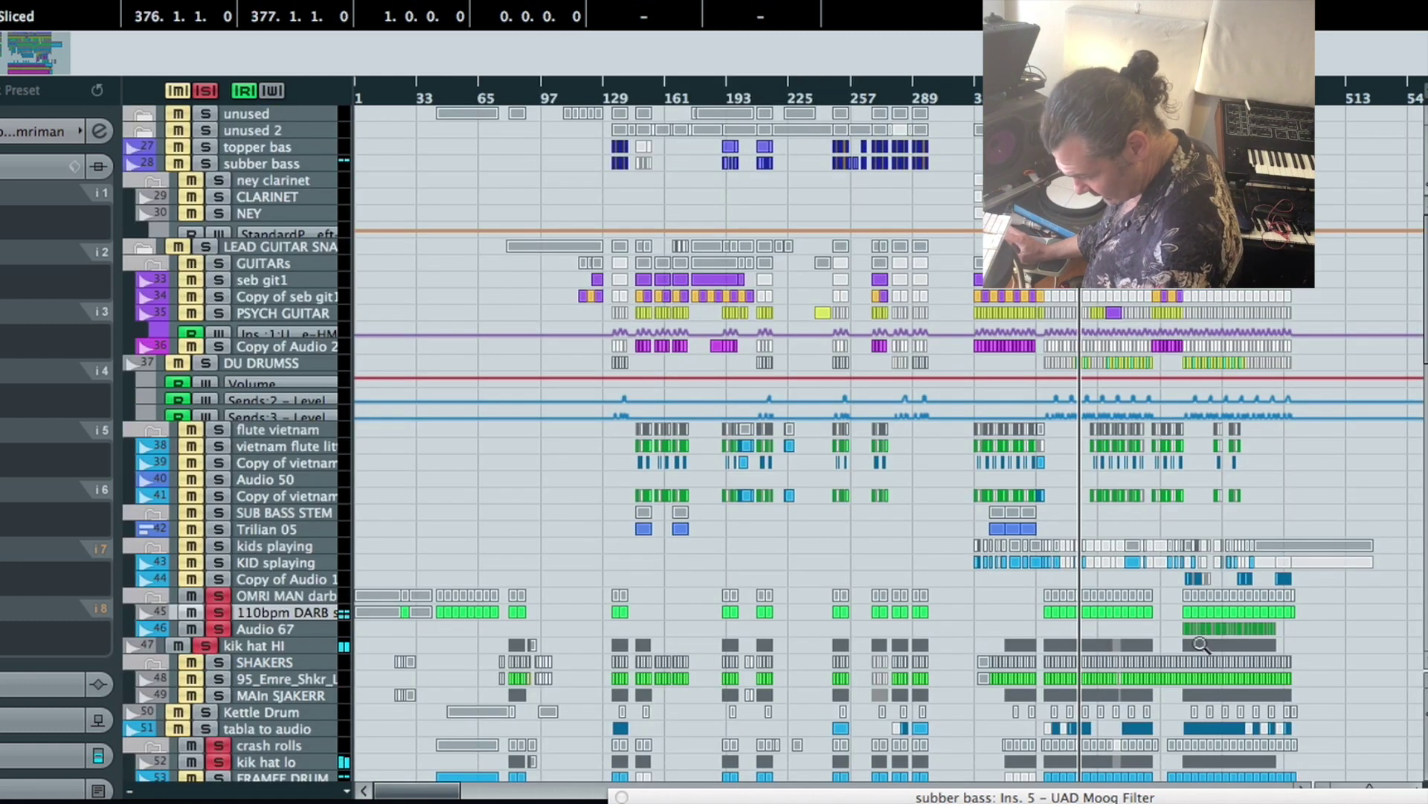
scroll(1063, 659, down, 5)
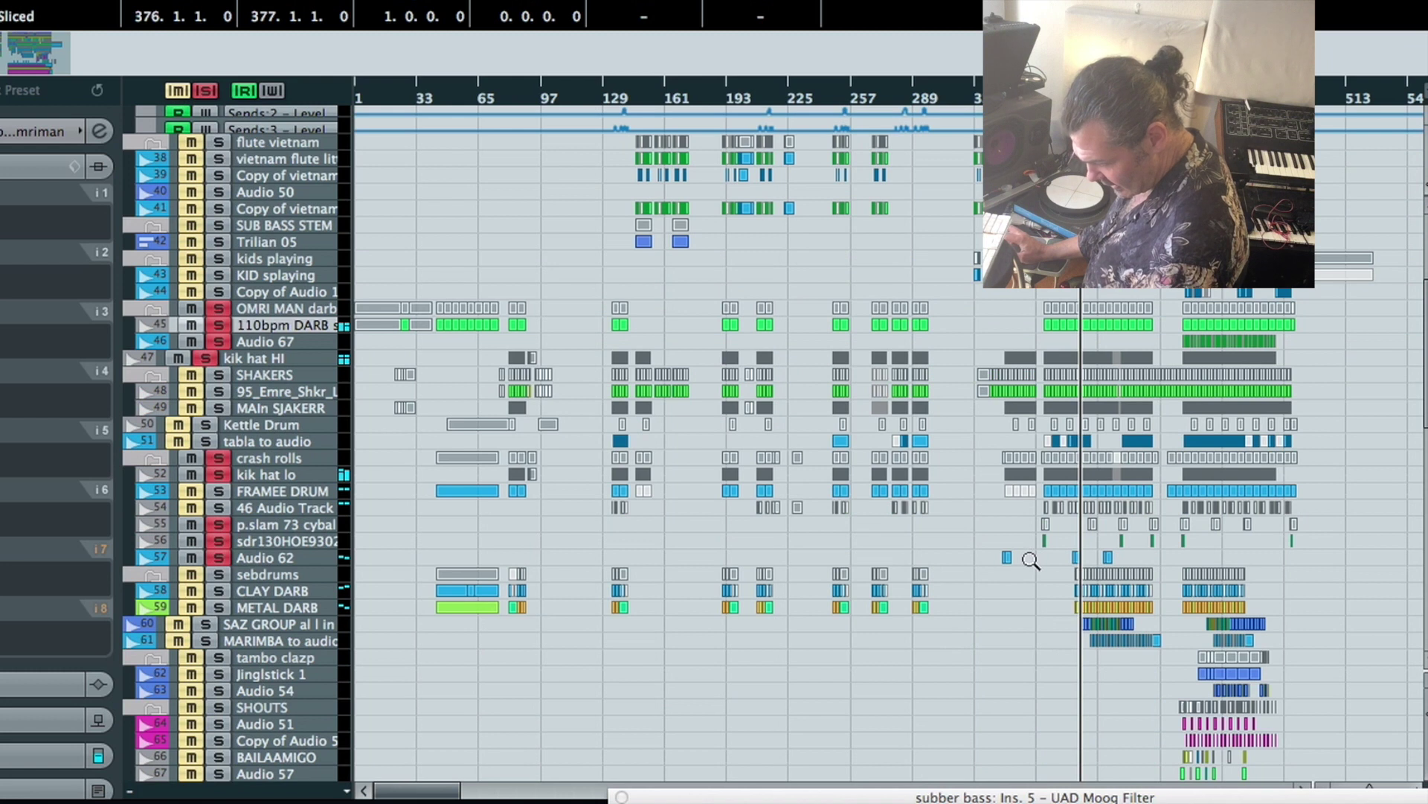
drag(1127, 556, 1010, 418)
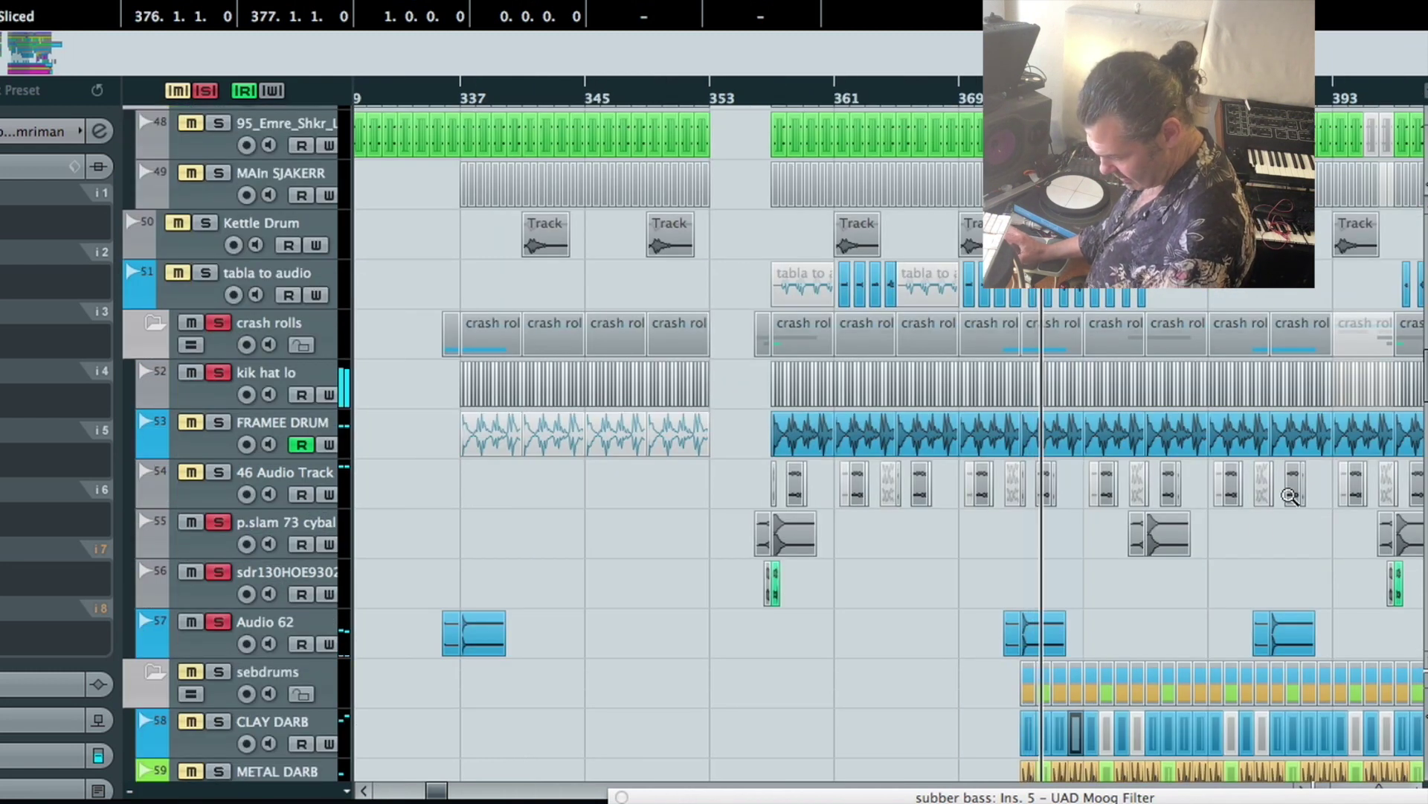
drag(1280, 492, 878, 354)
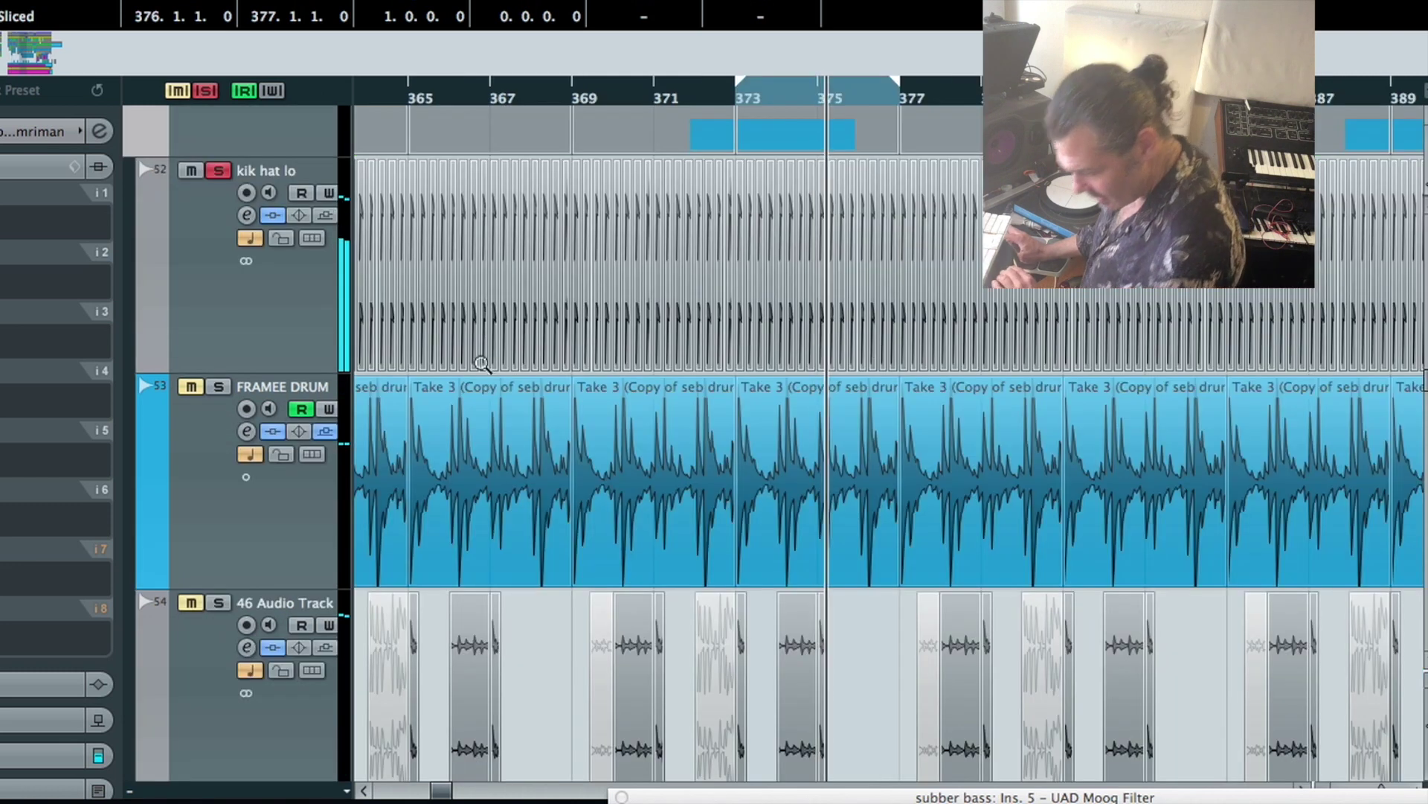
Unmute FRAMEE DRUM and raise its channel volume from -0.34 to 1.38 dB
click(191, 386)
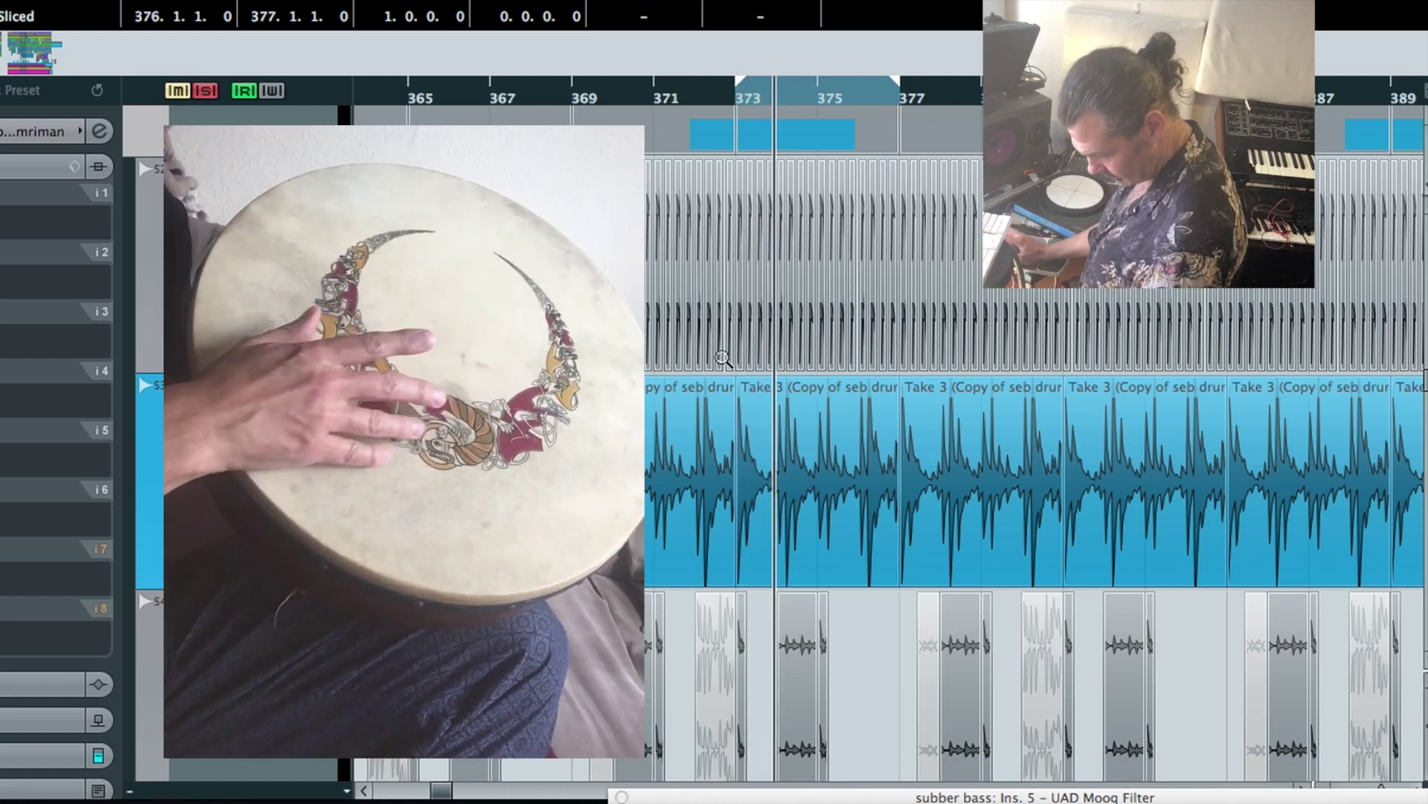
drag(704, 348, 950, 616)
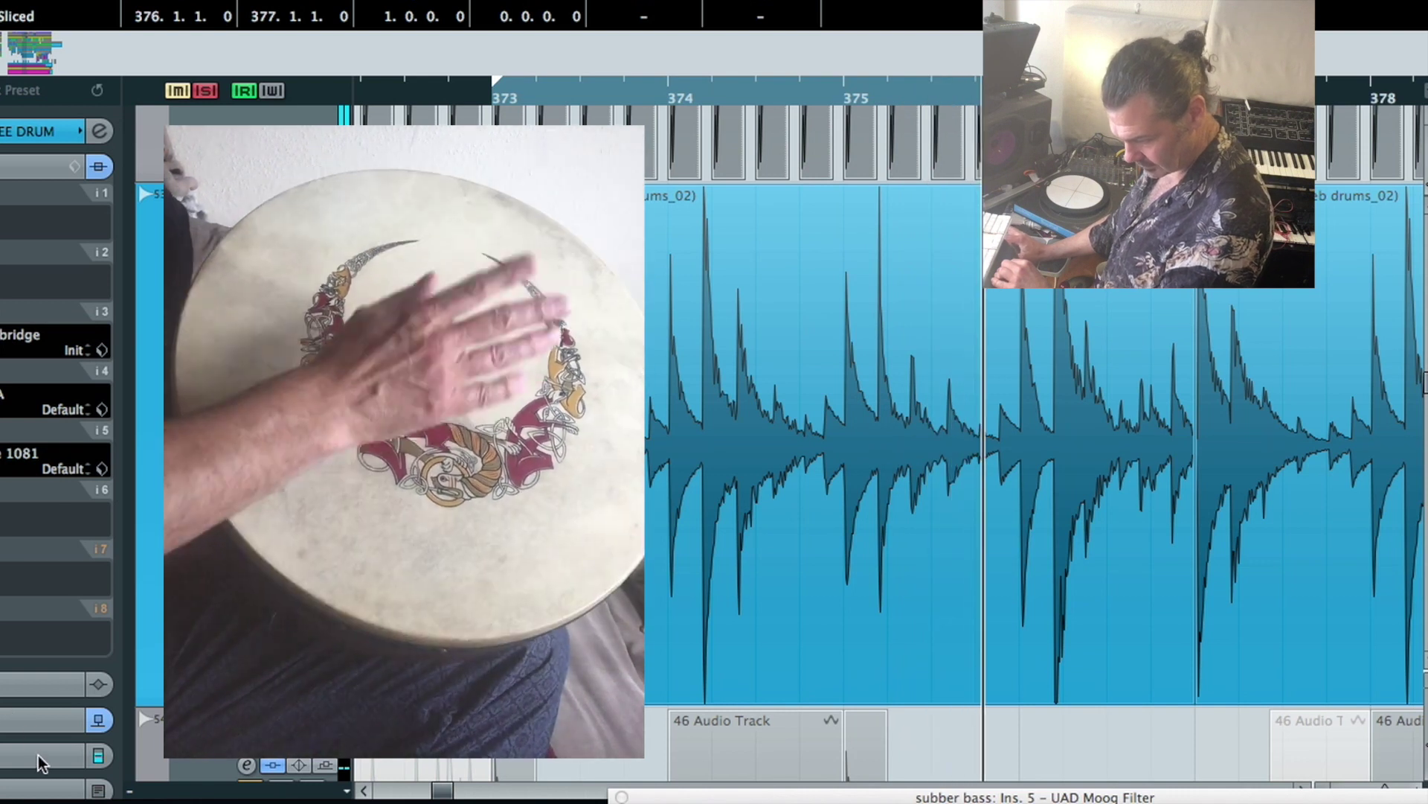
click(37, 753)
drag(63, 400, 60, 395)
double_click(730, 469)
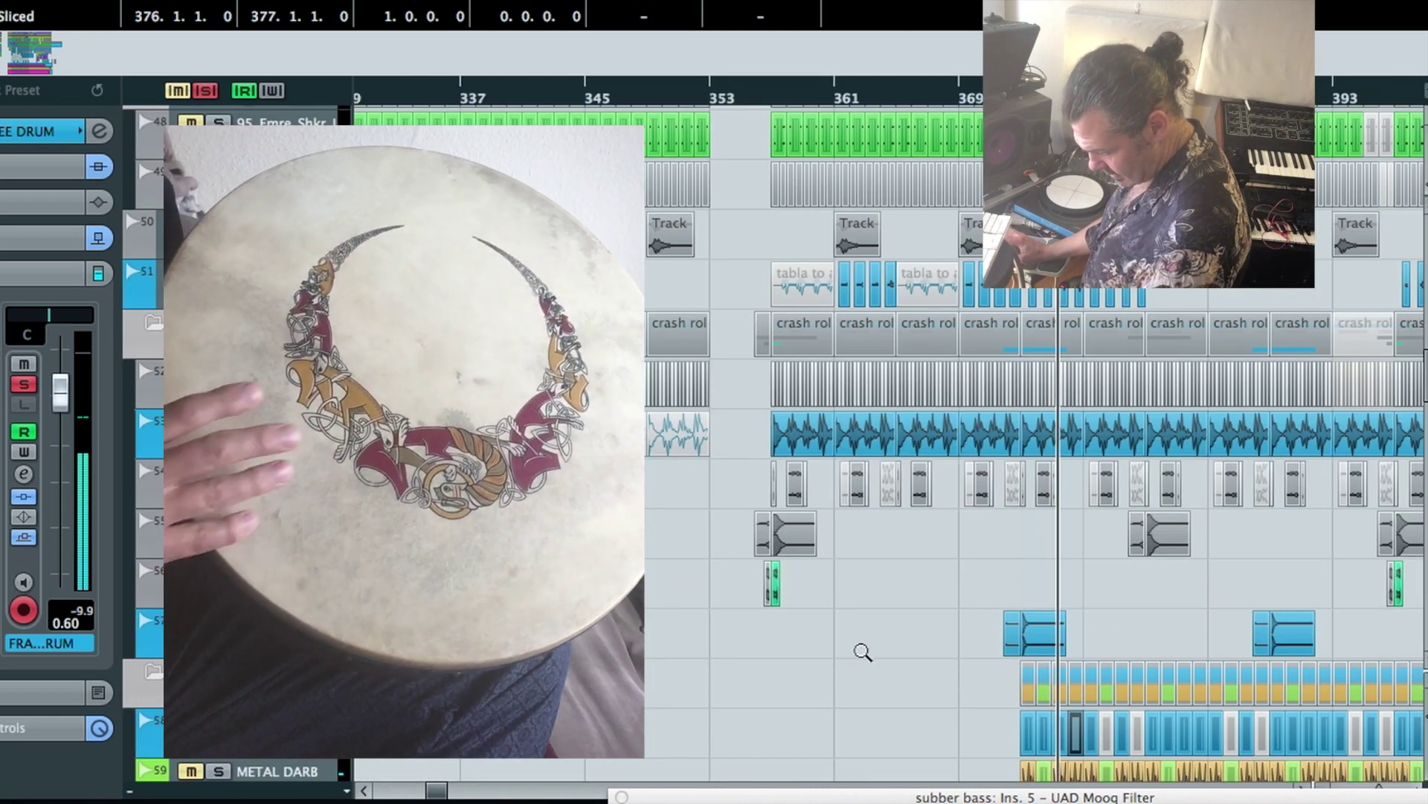
Unmute and solo the CLAY DARB track
drag(888, 646, 1196, 796)
click(192, 309)
click(218, 308)
click(201, 351)
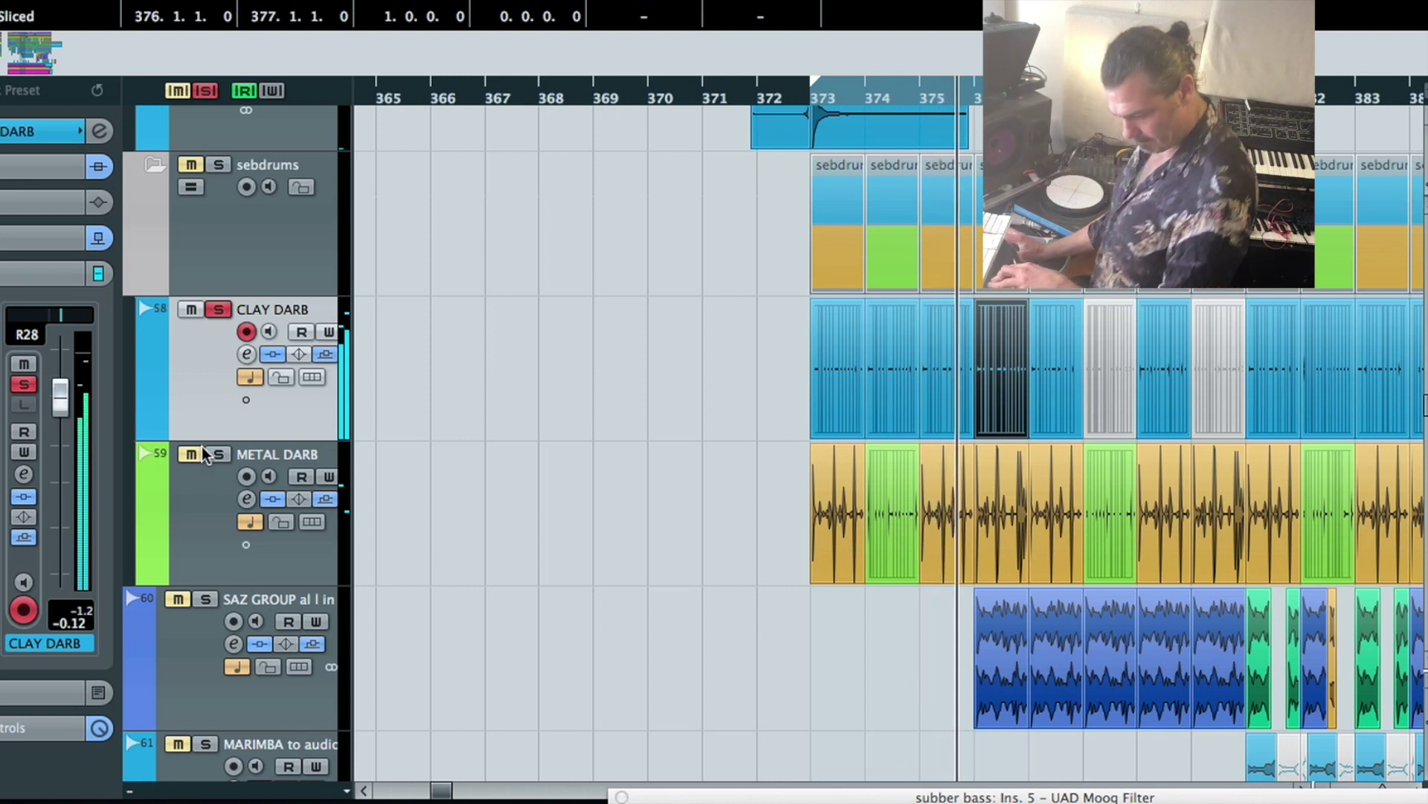
Solo the METAL DARB track, turn its volume up, and view the whole project
click(183, 513)
click(218, 454)
drag(55, 463, 61, 427)
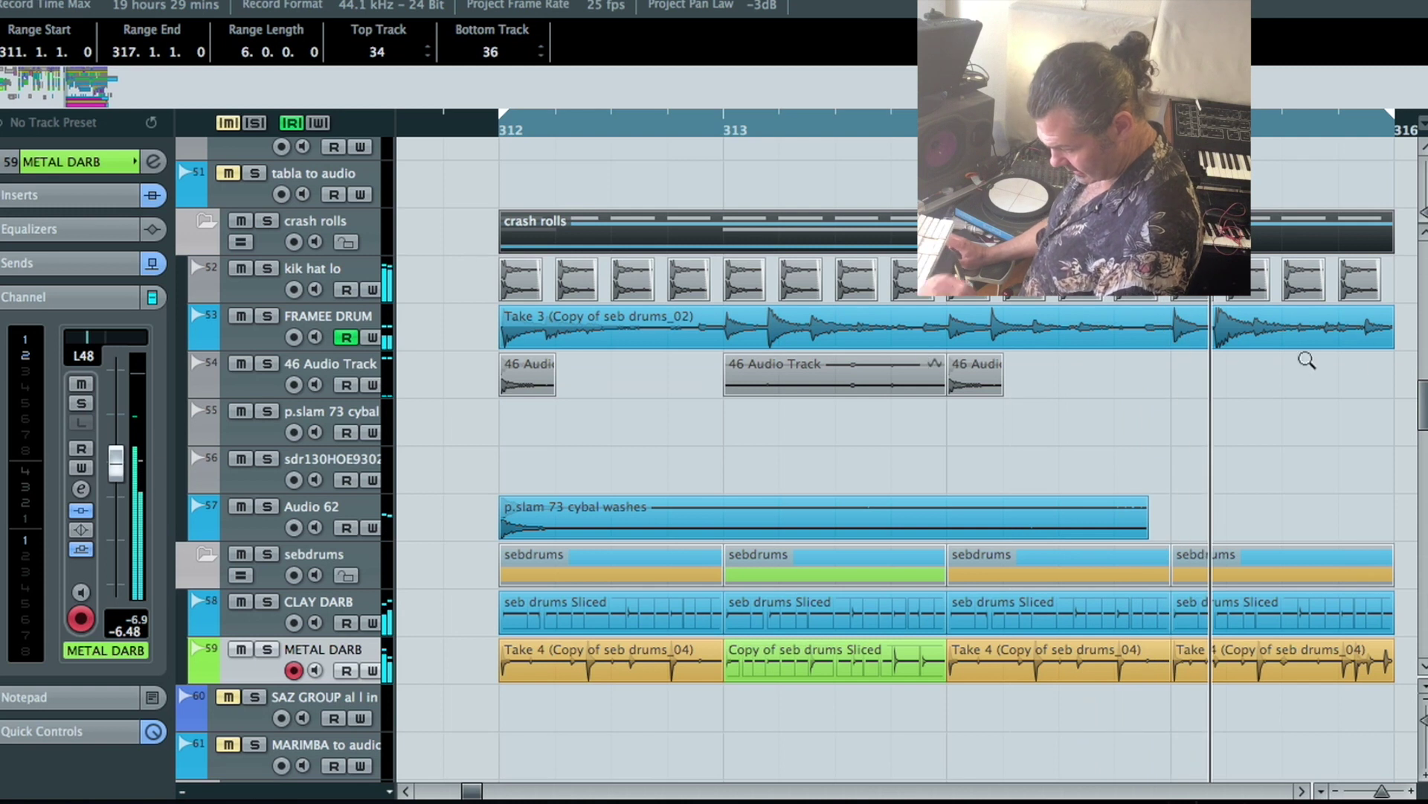
double_click(930, 305)
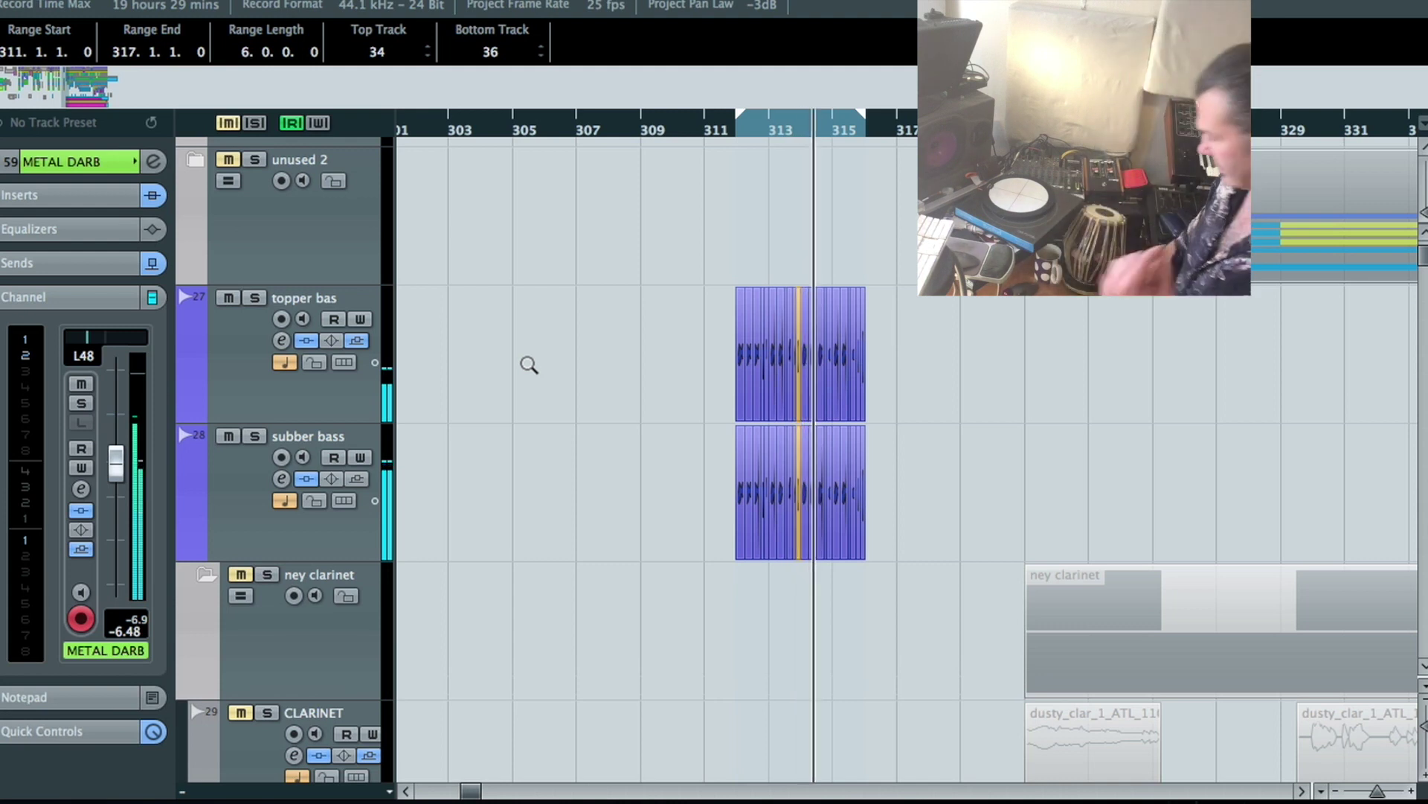
Solo subber bass and bring its insert-5 UAD Moog Multimode Filter (Basic LP Filter preset) into view
click(250, 436)
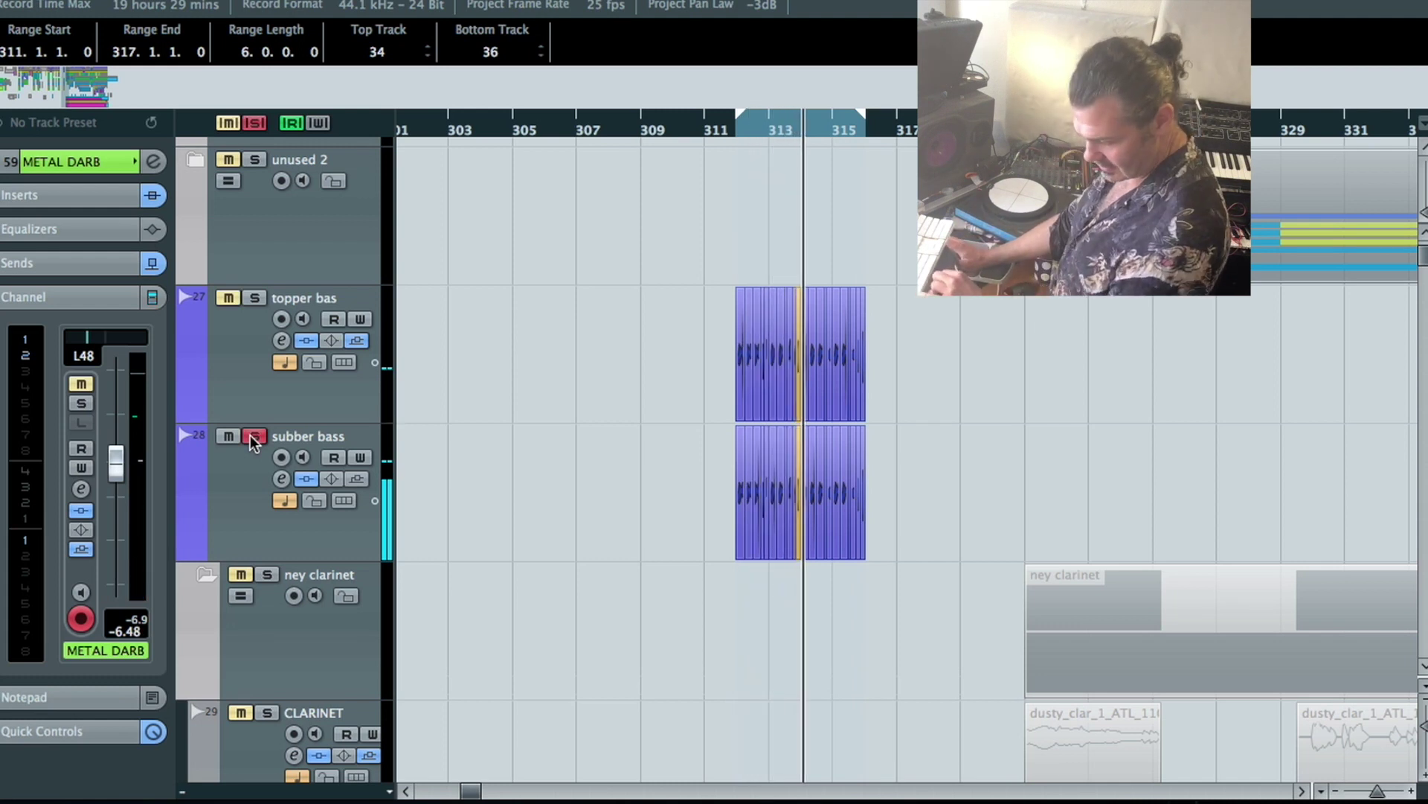
click(250, 434)
click(237, 488)
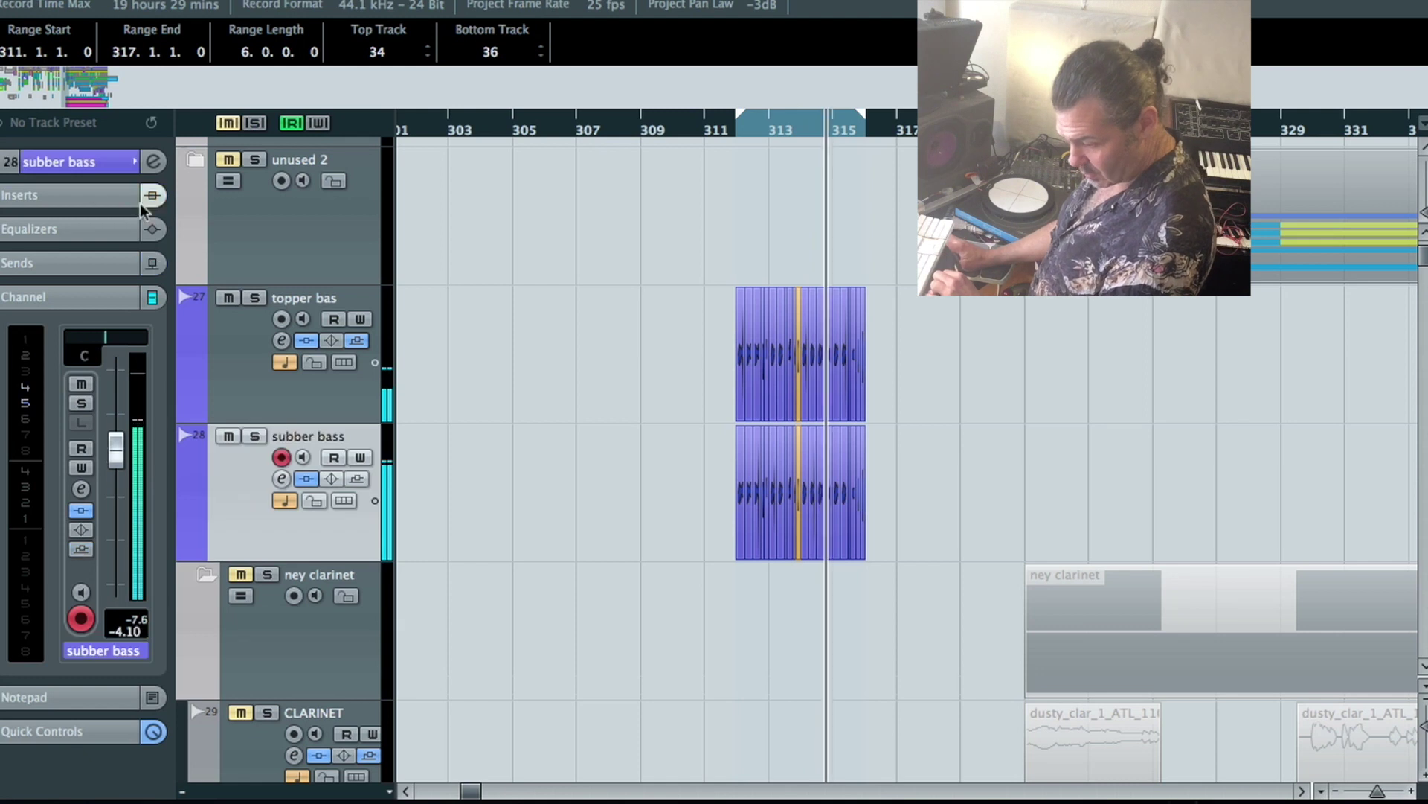
click(74, 195)
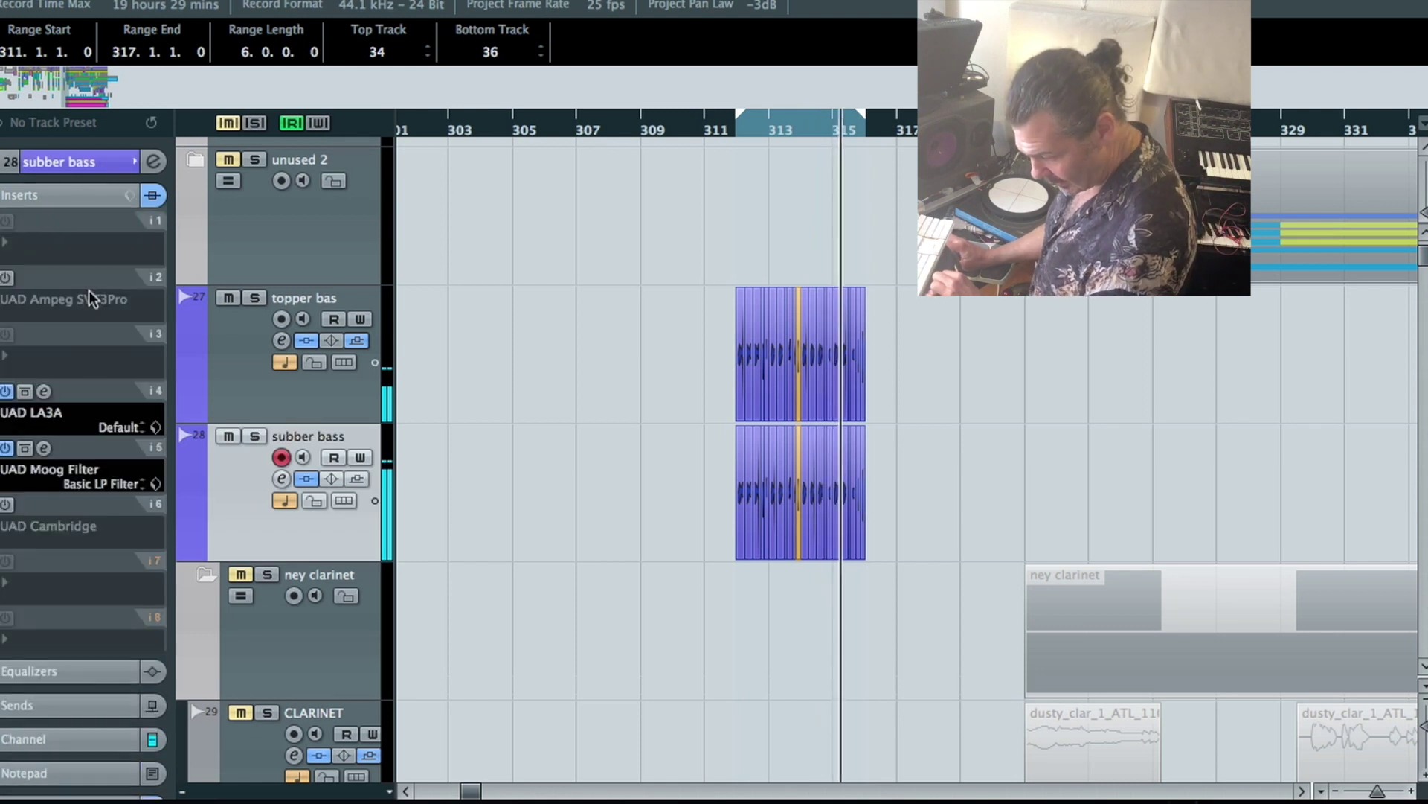
click(44, 448)
drag(980, 749, 538, 171)
drag(369, 165, 562, 120)
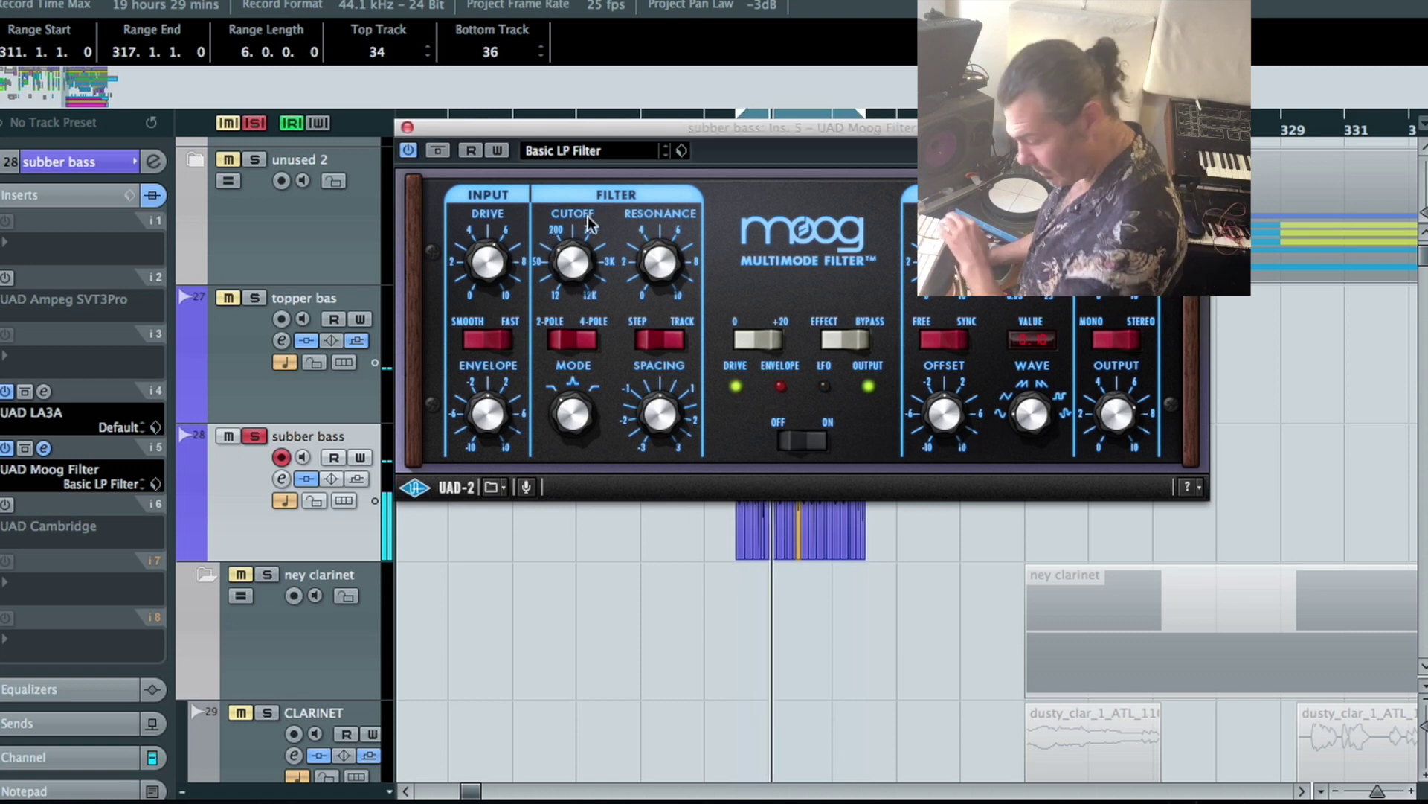
Open the topper bas insert-5 UAD Cambridge EQ in full view, then close it
drag(550, 130, 667, 238)
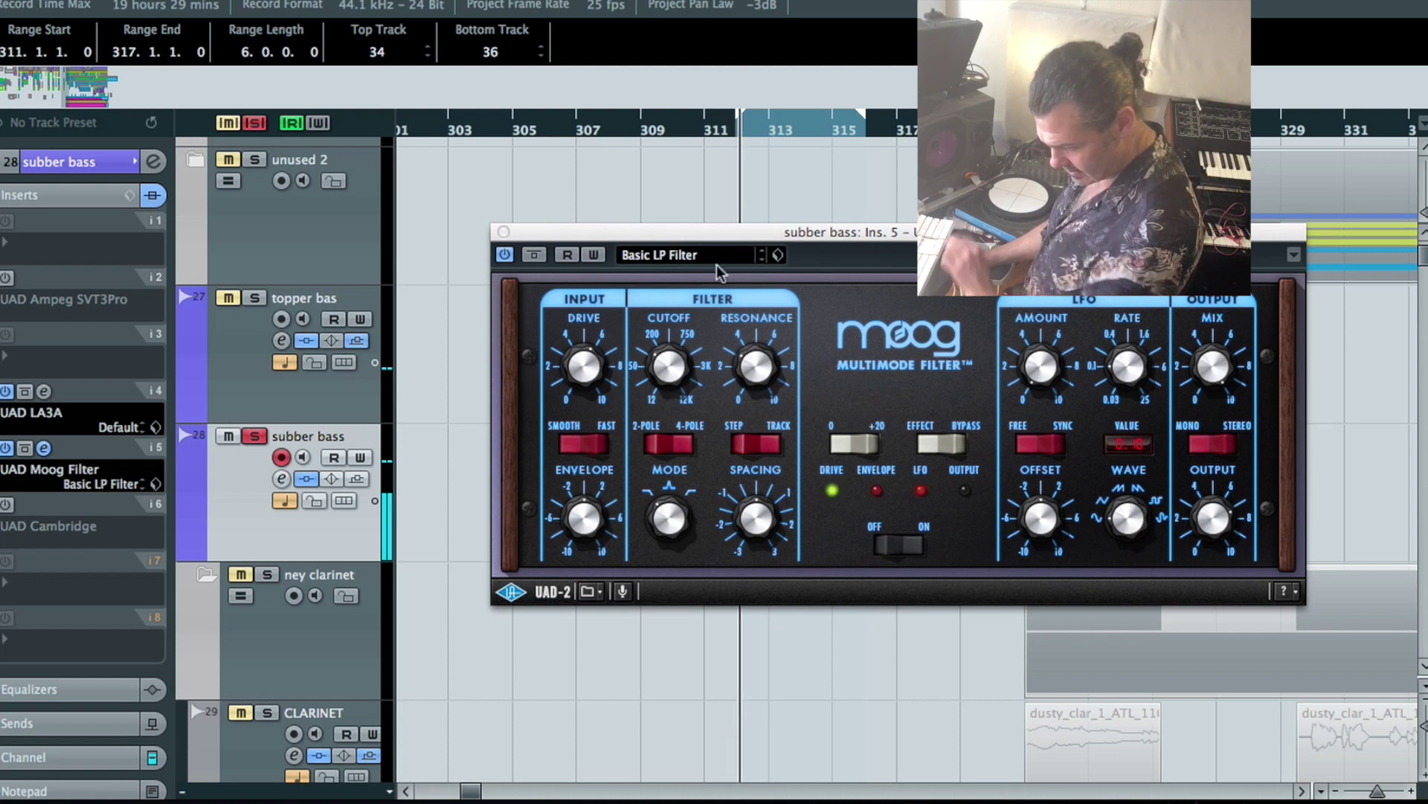
drag(649, 232, 795, 343)
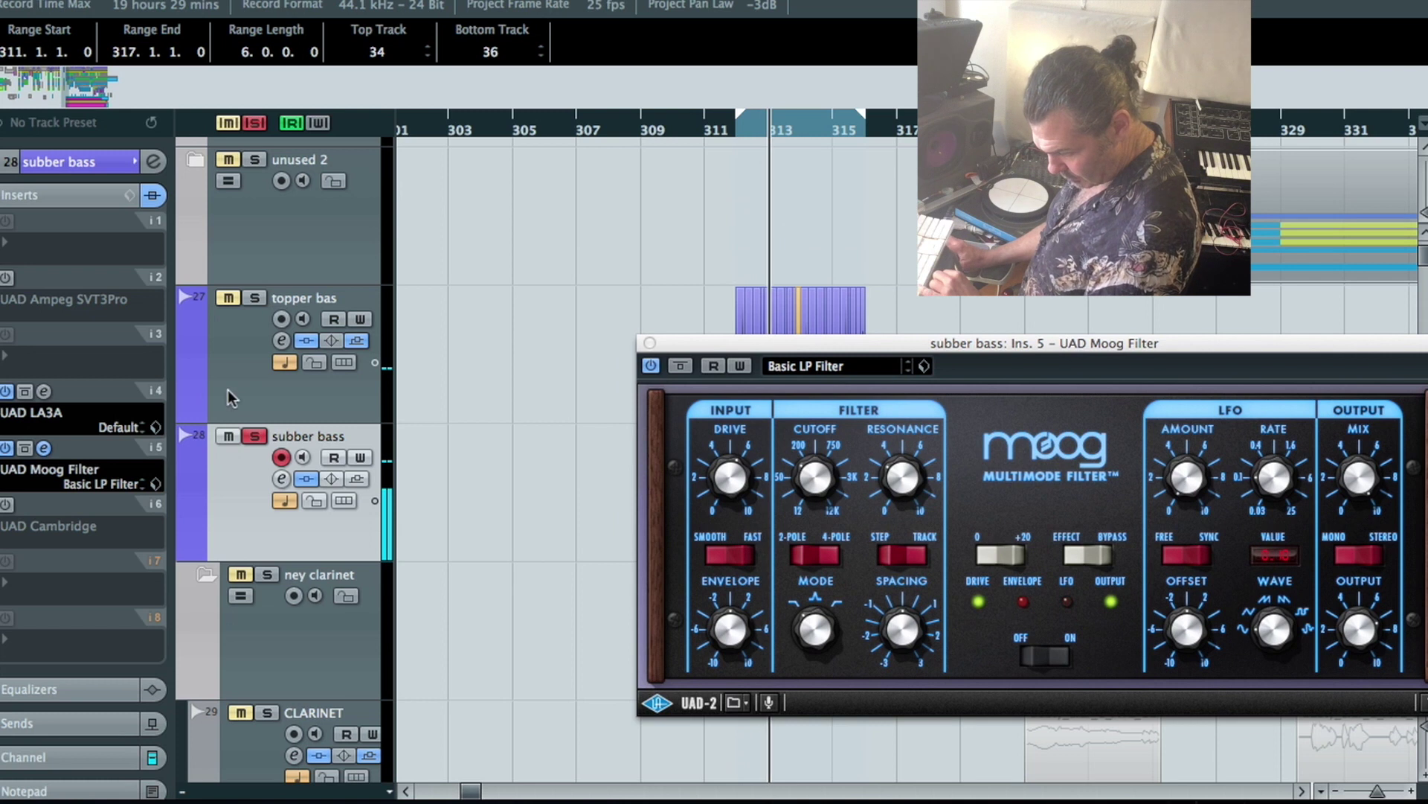
click(226, 339)
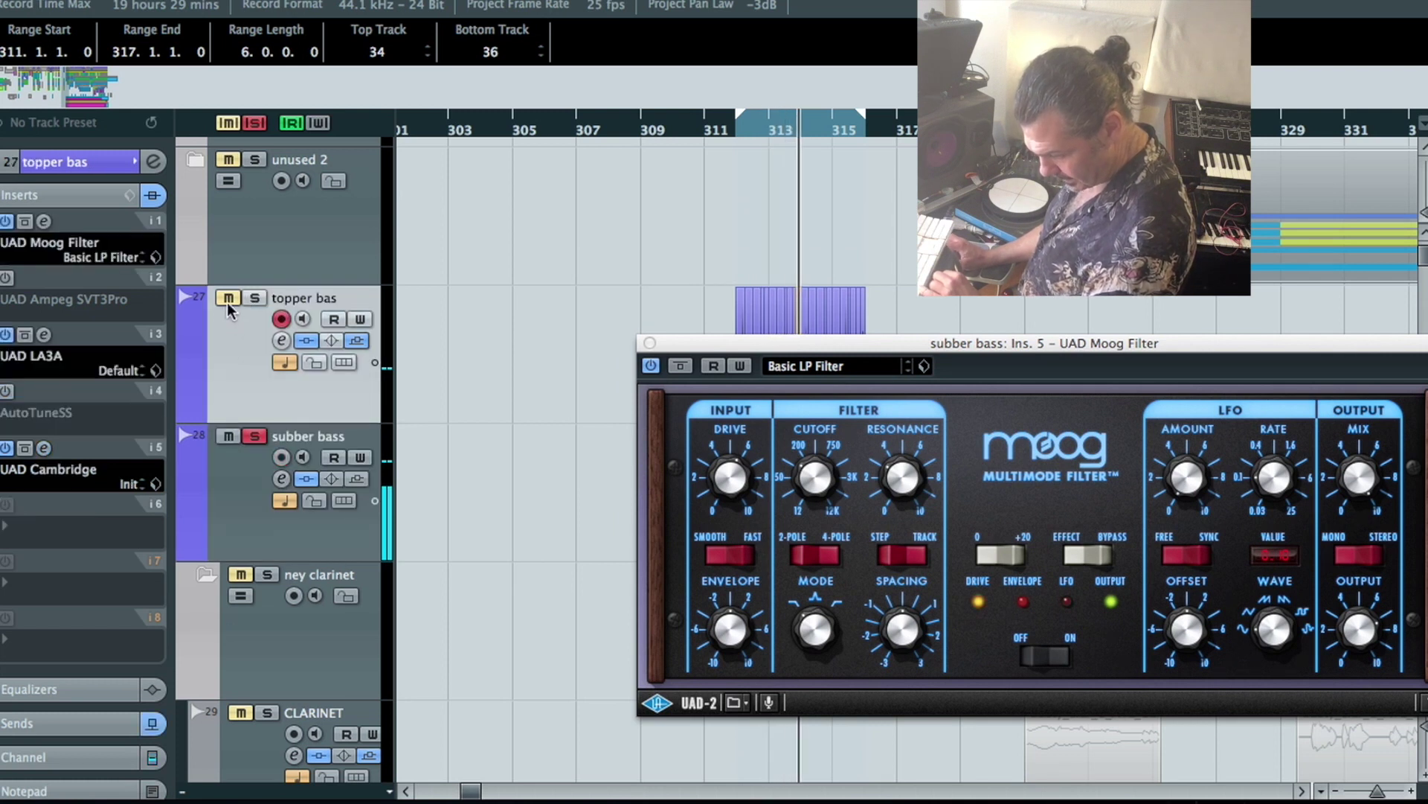
click(43, 449)
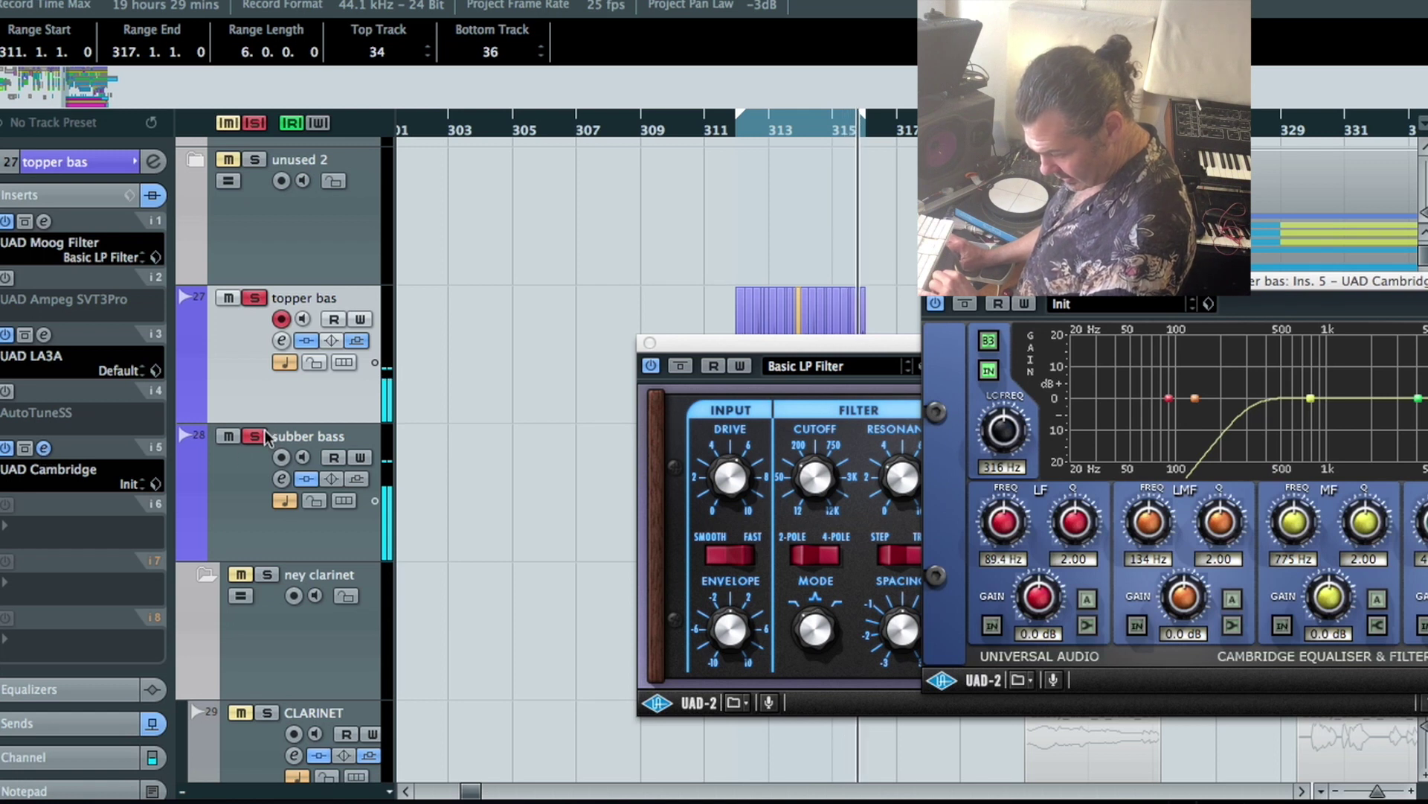
drag(1158, 291, 516, 162)
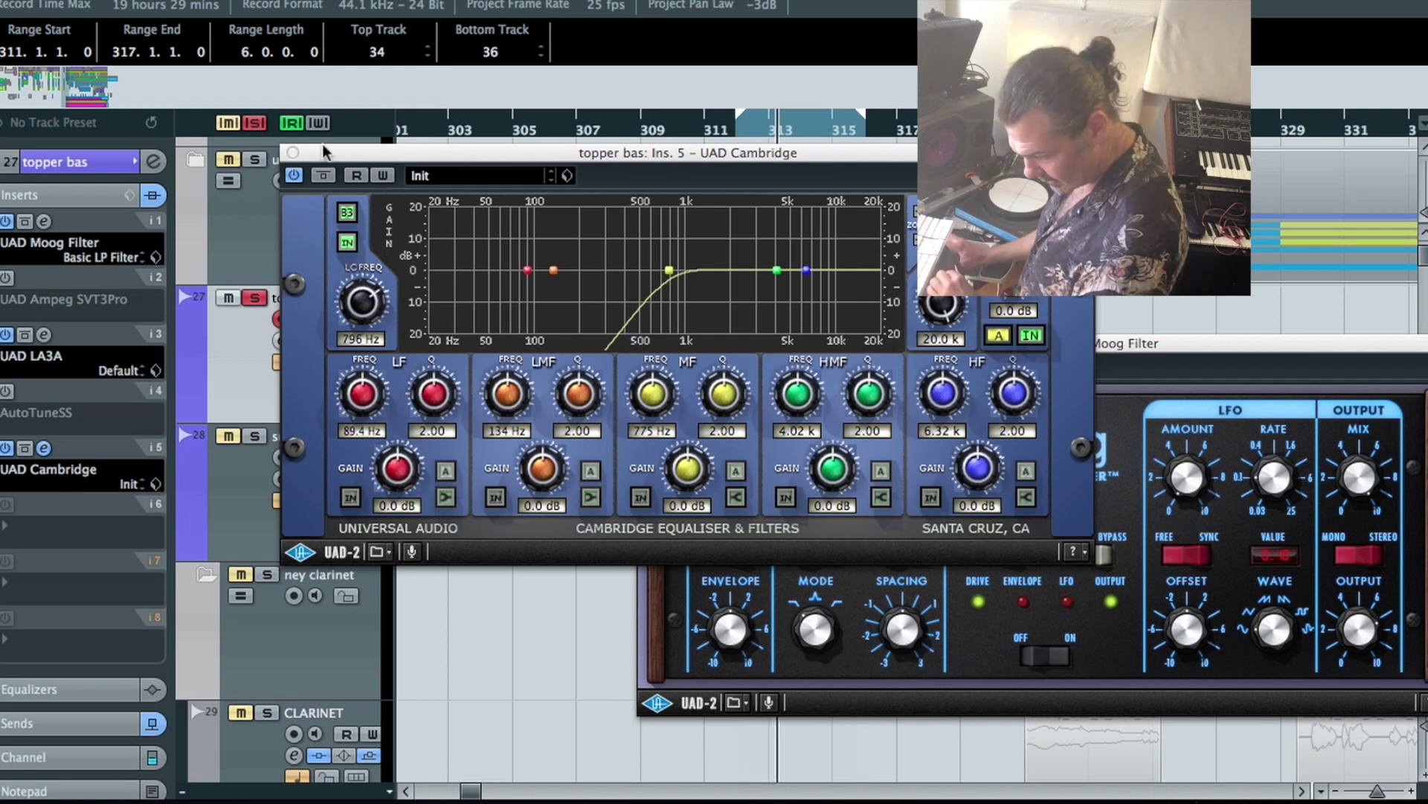
click(291, 153)
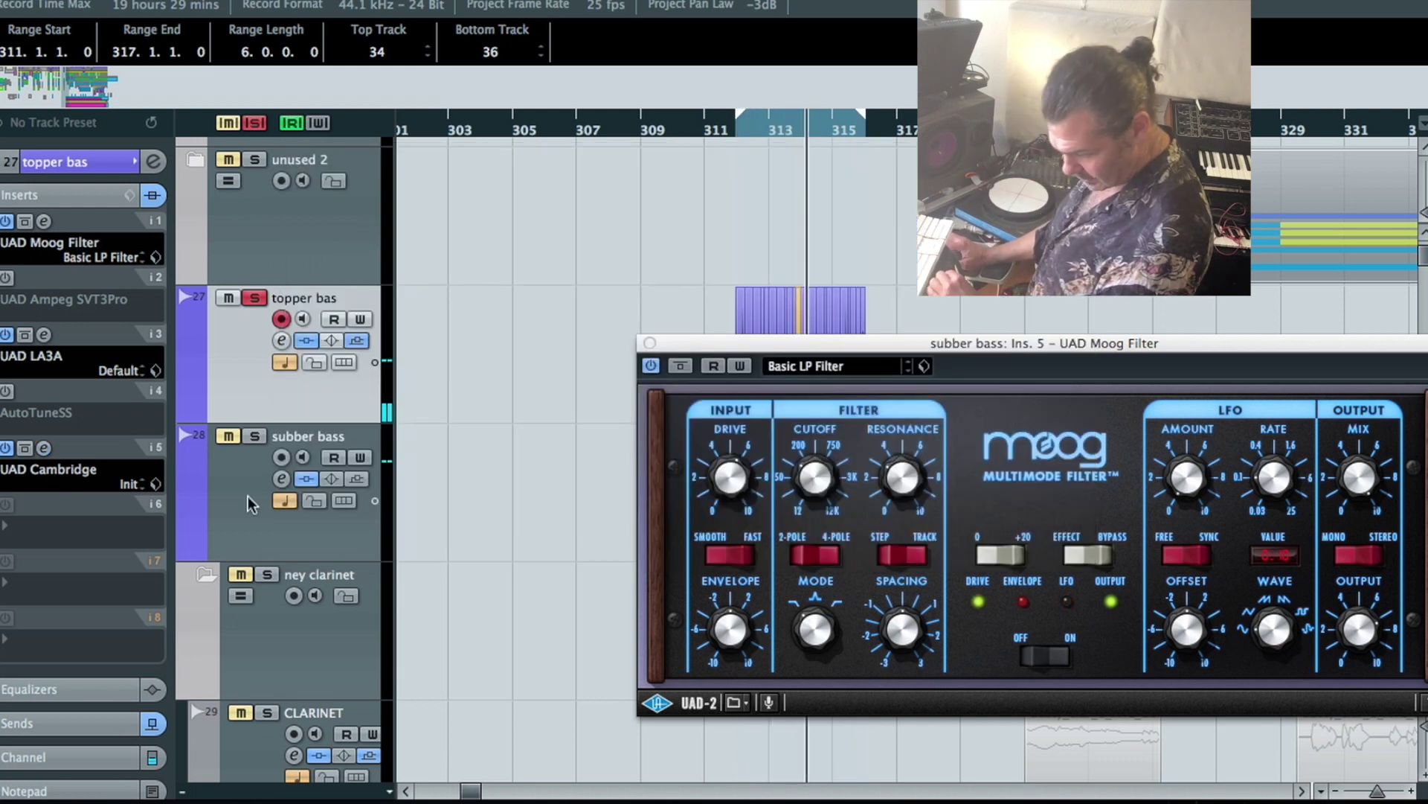
Deactivate all solos and zoom around the bass events at bars 310–317
drag(745, 345, 1090, 425)
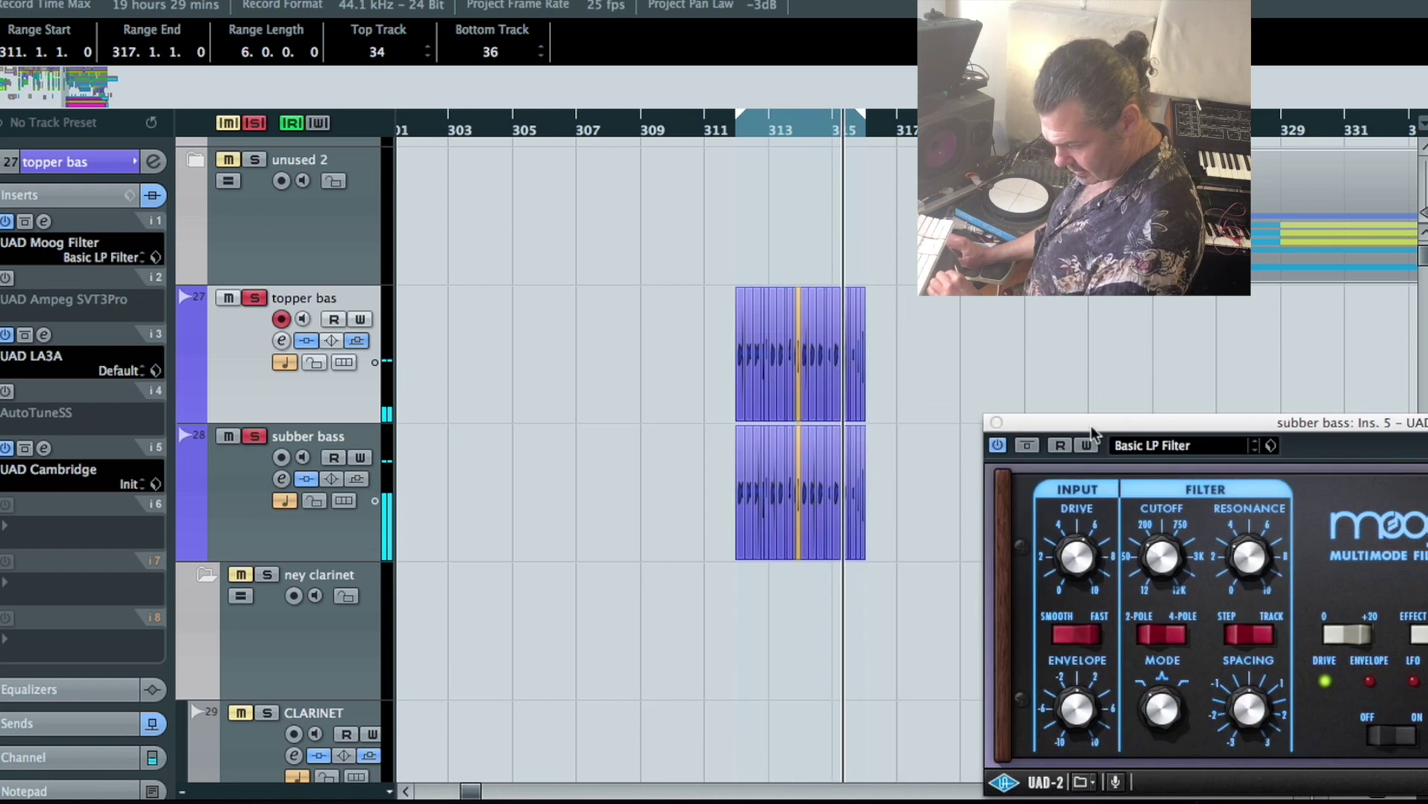
click(254, 125)
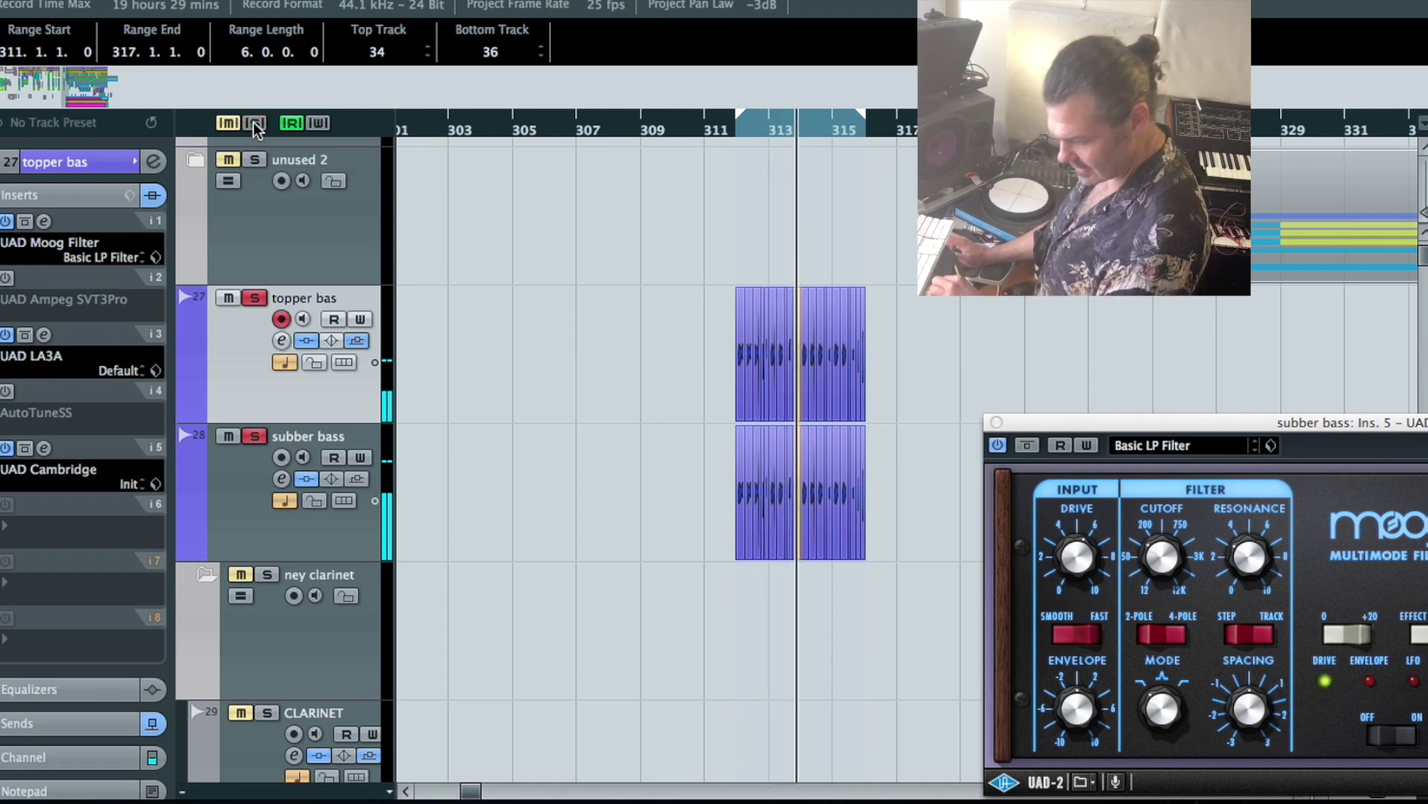
drag(668, 259, 936, 651)
double_click(780, 537)
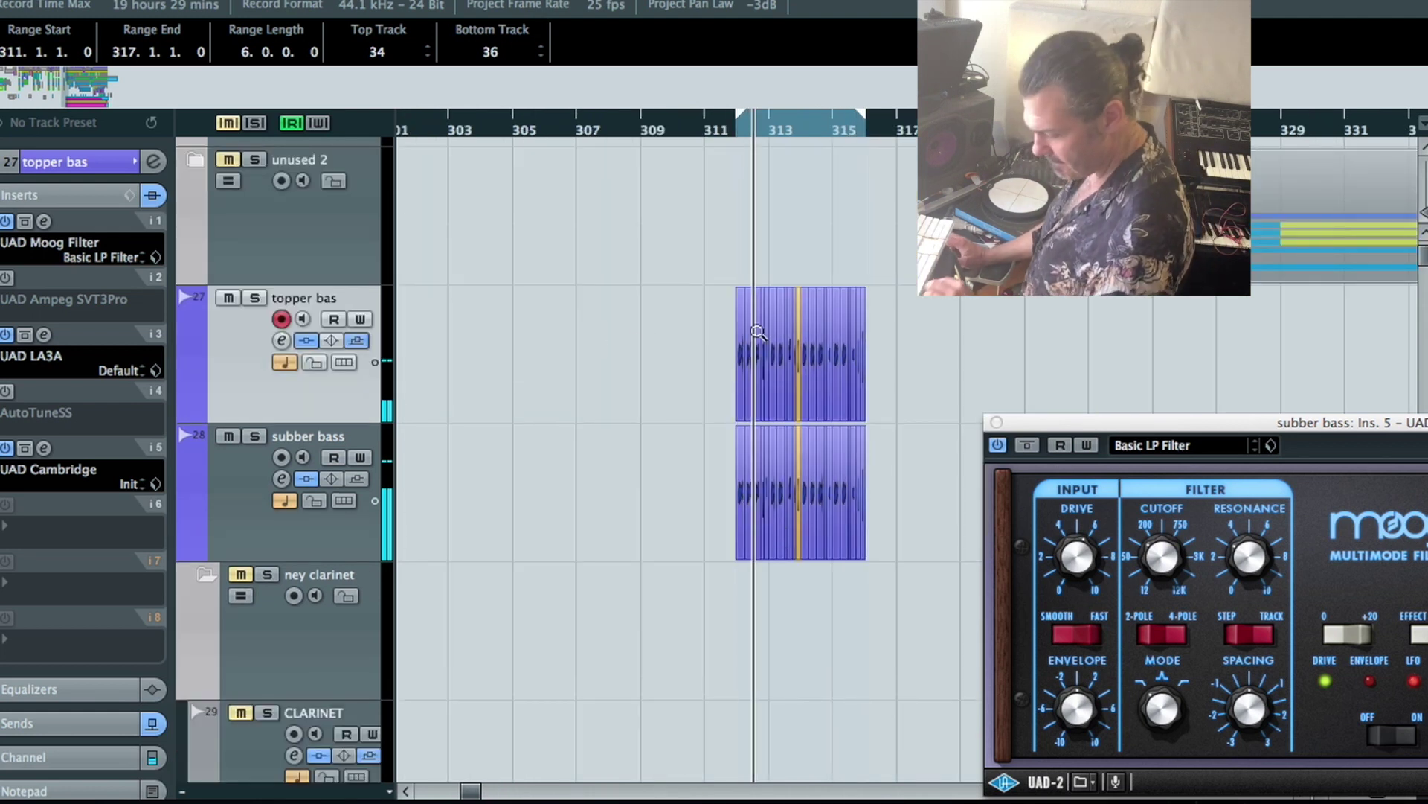
From the full project, zoom in on the cockeral and KID splaying events around bars 420–431
key(shift+f)
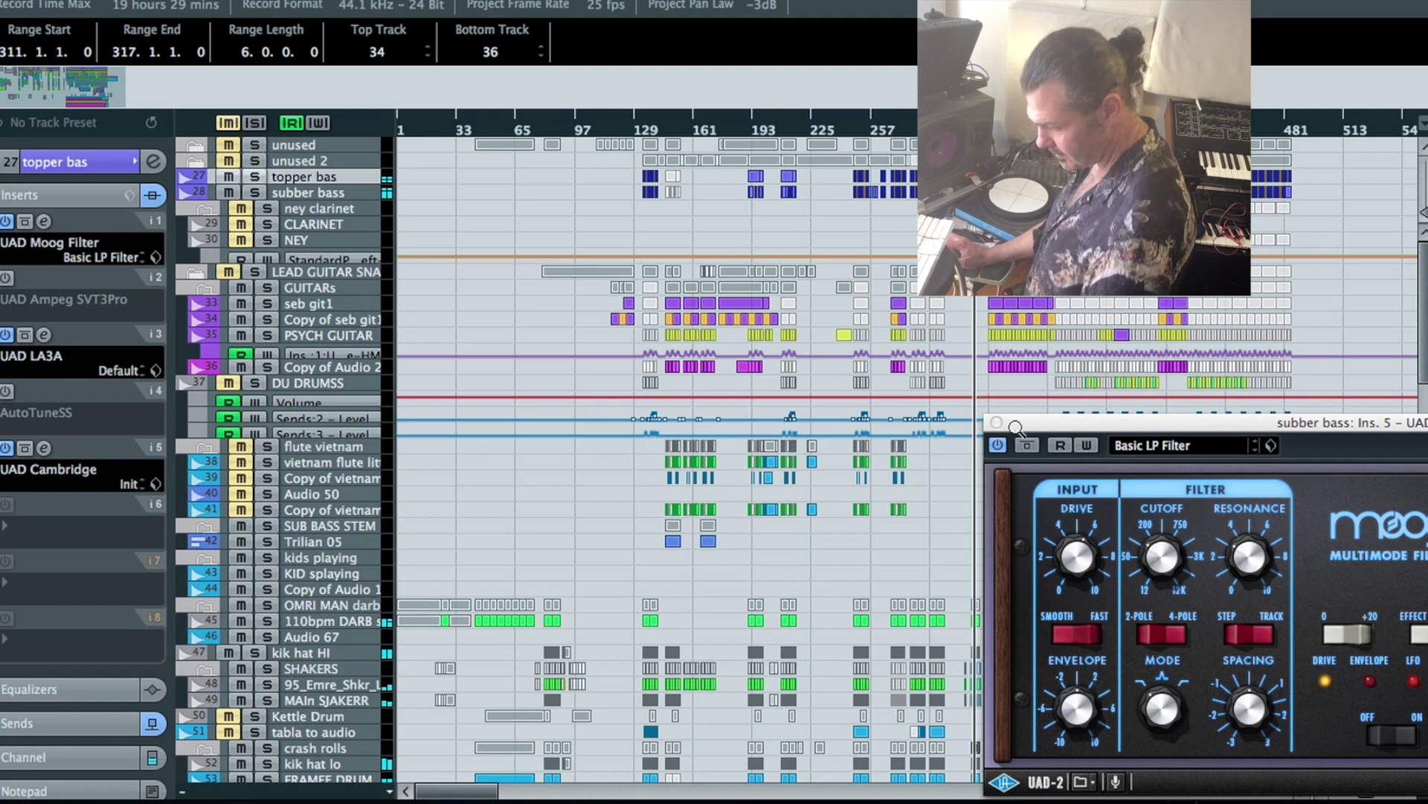
drag(1029, 424, 812, 445)
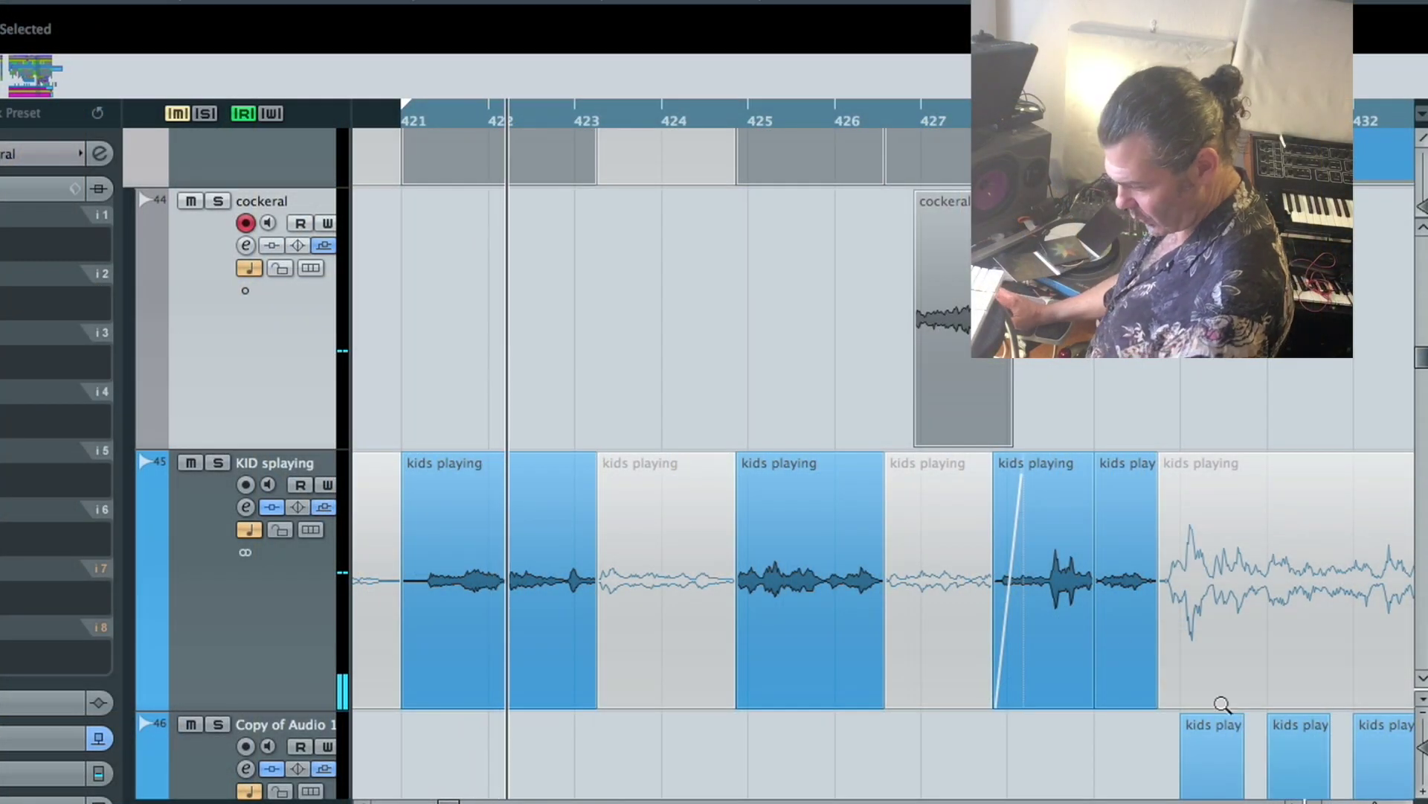
drag(1287, 759, 409, 124)
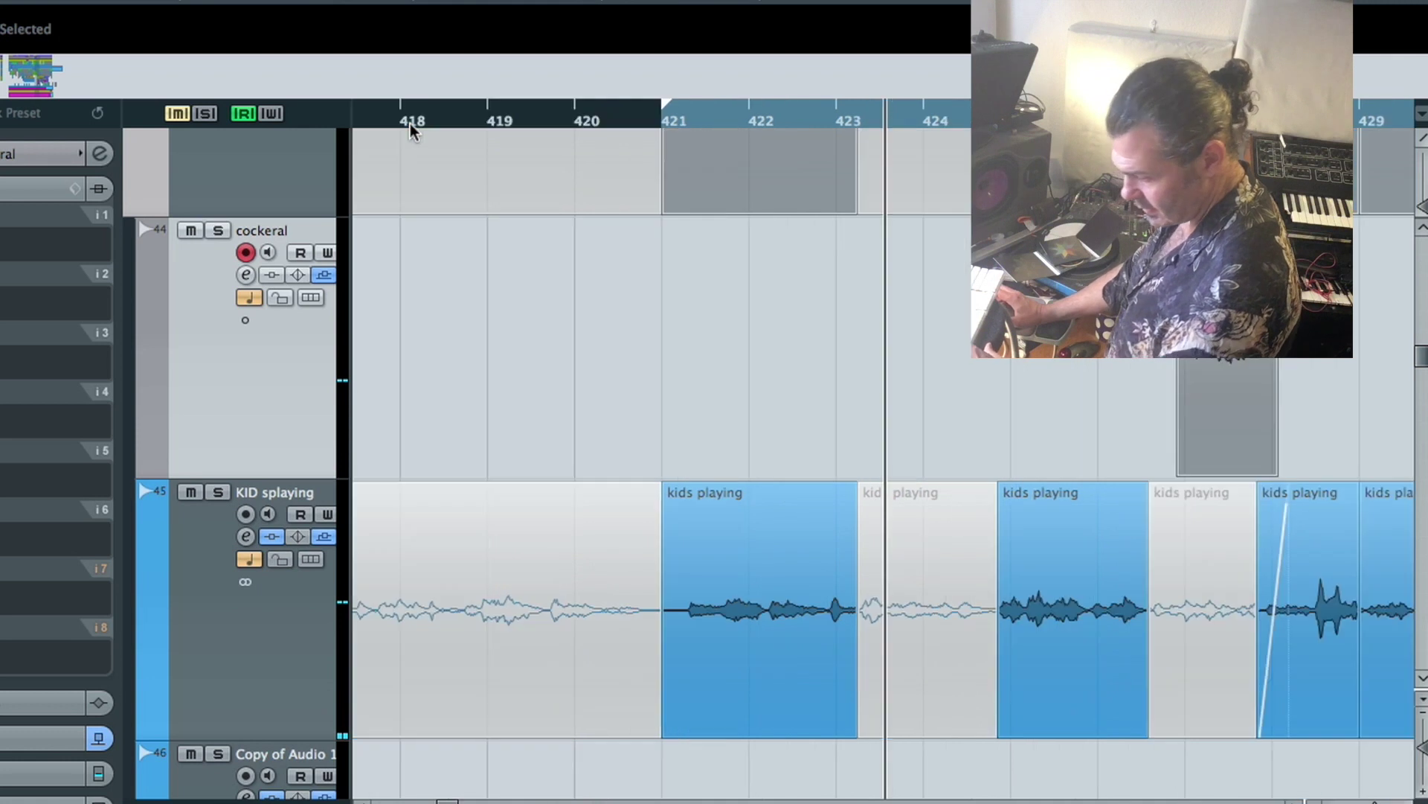
key(w)
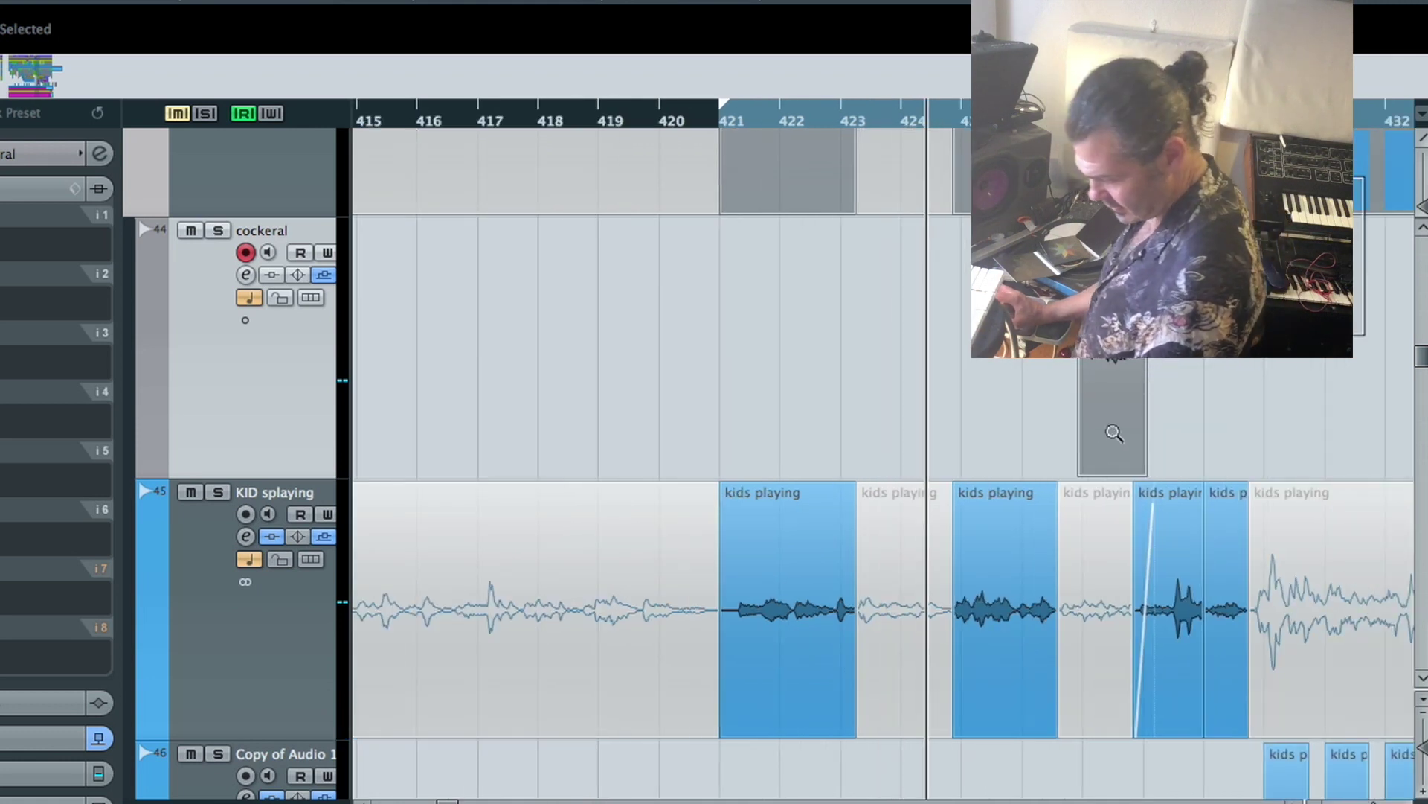
drag(1114, 432, 638, 784)
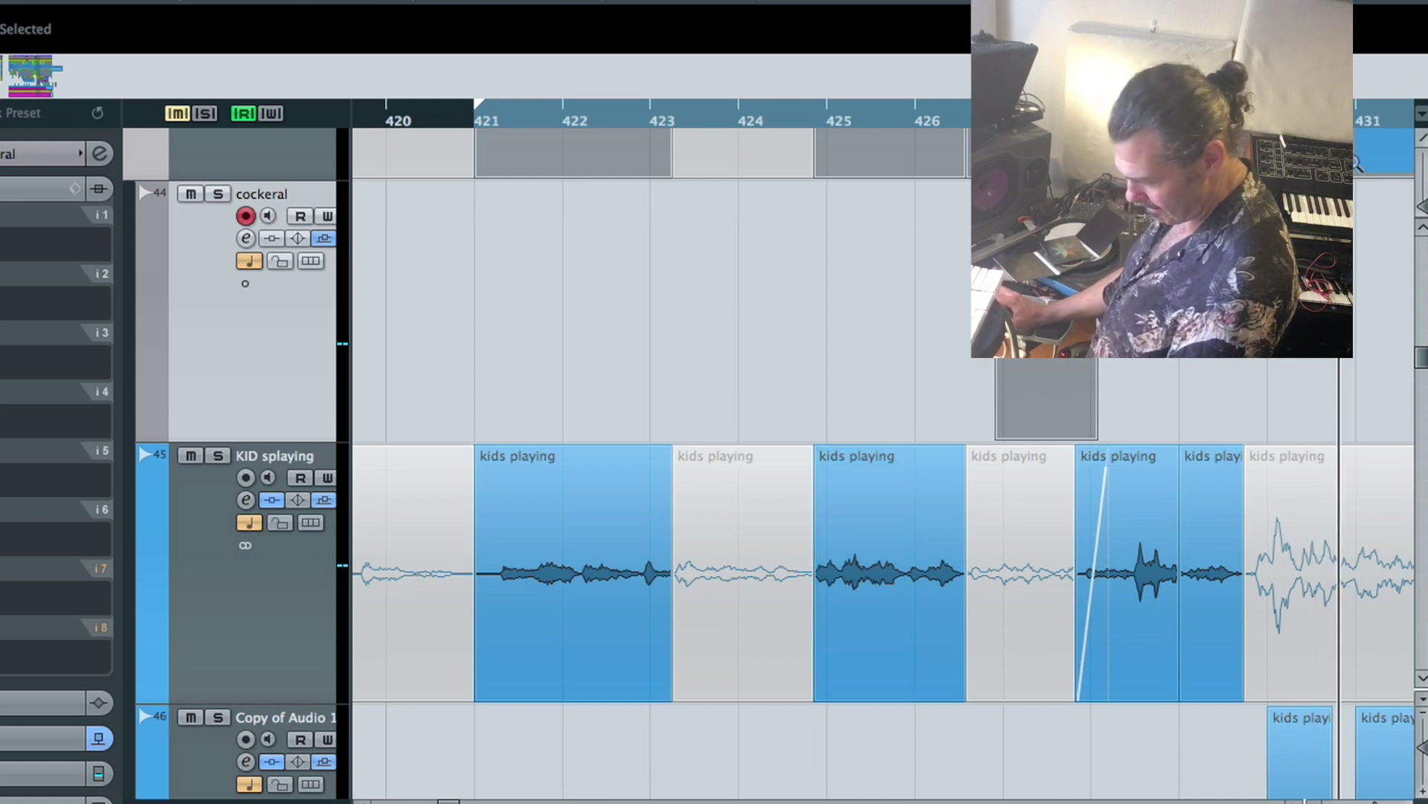
drag(1366, 152, 447, 743)
Set the locators to the cockeral event and play it
click(1046, 405)
key(p)
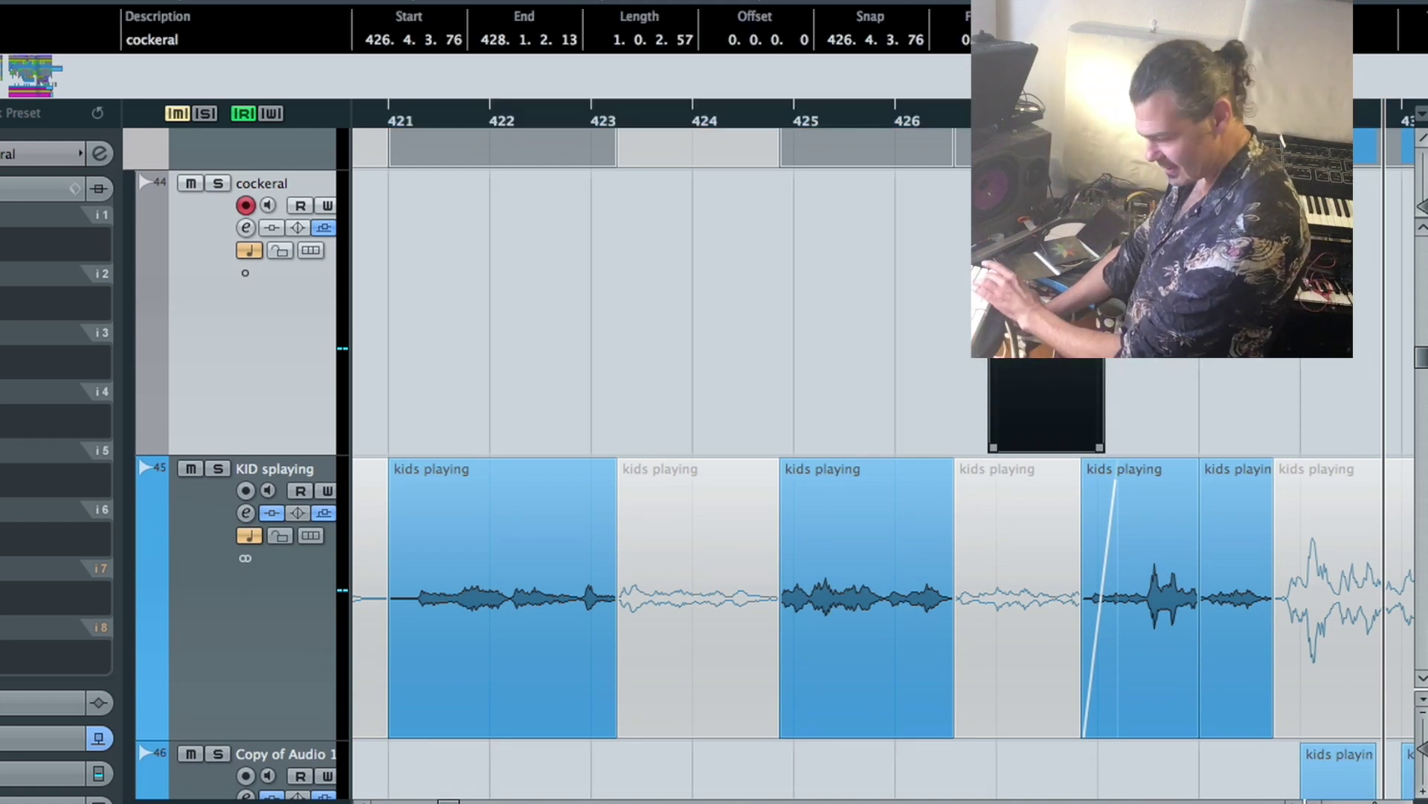
key(space)
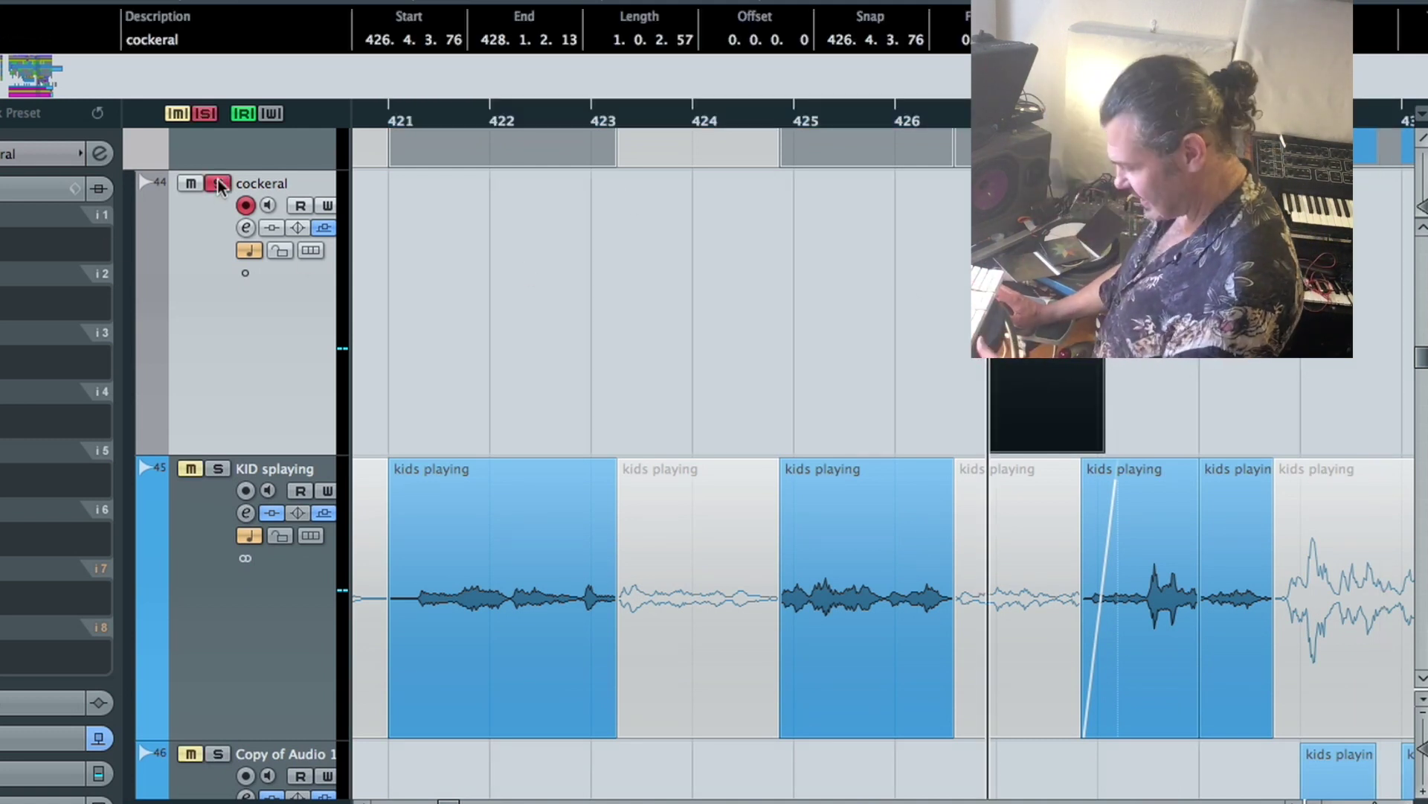
Zoom closely into the cockeral clip, then zoom out to the whole project
drag(1220, 141, 861, 543)
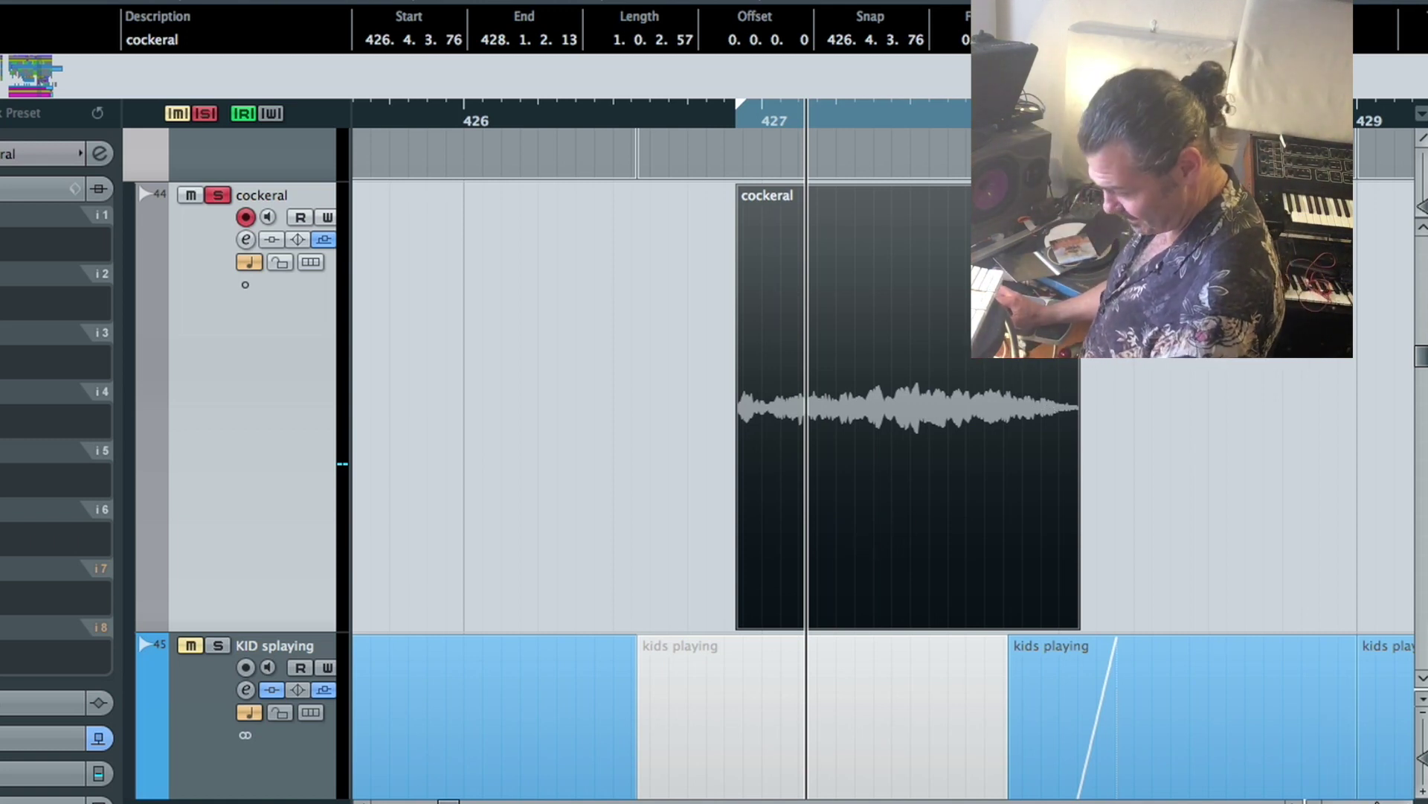
drag(1170, 134, 670, 679)
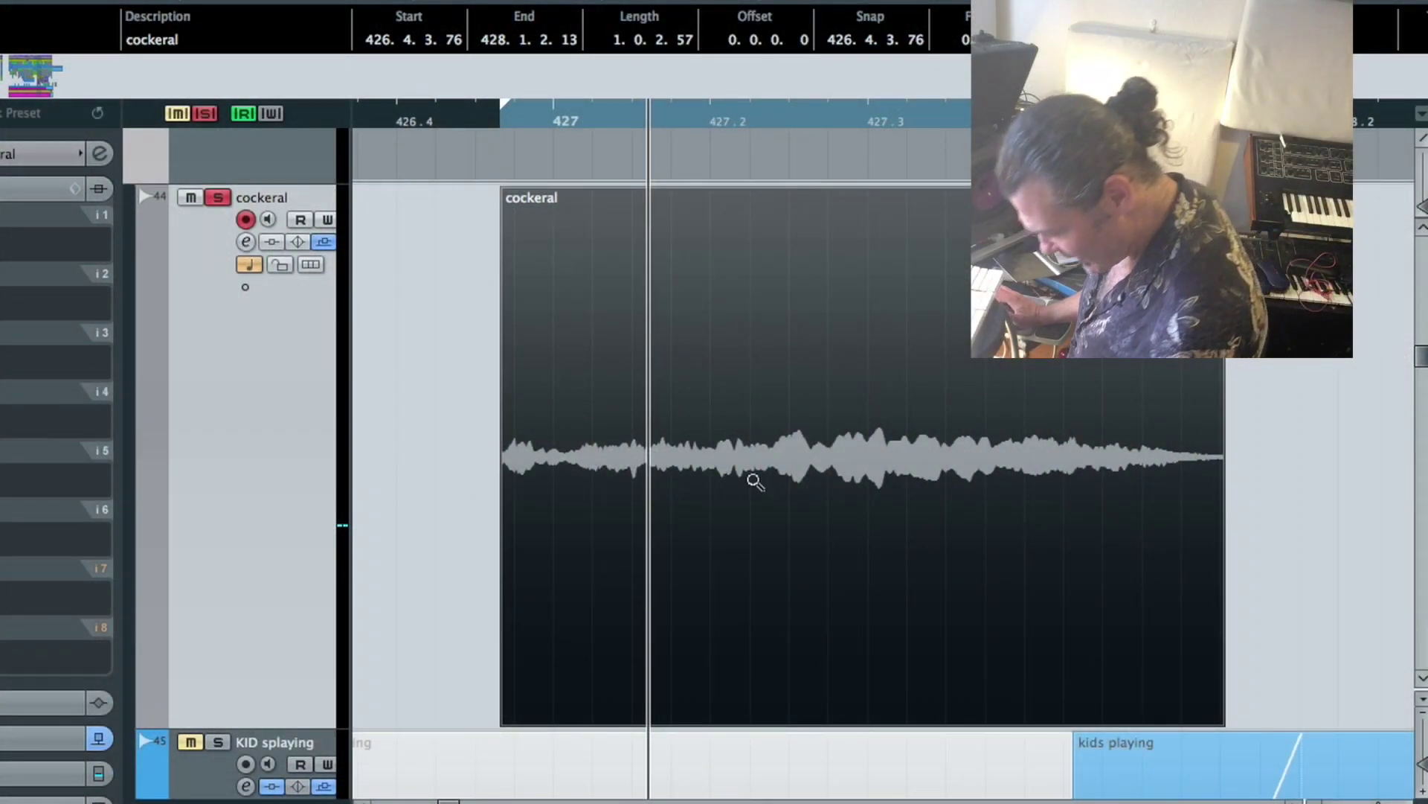
key(shift+f)
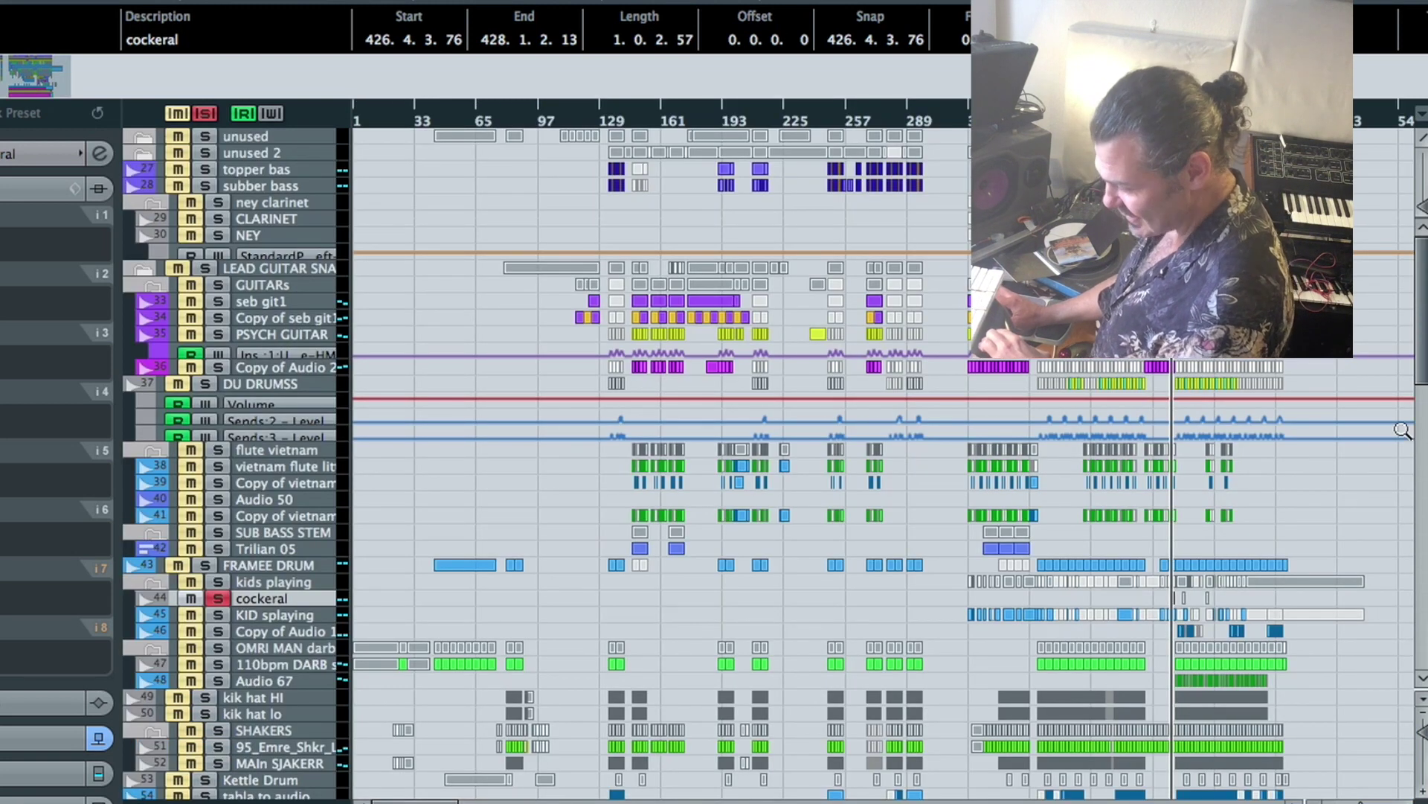
Set the loop range to the cockeral and kids playing events near bar 427 and jump to its start
drag(1419, 376, 1425, 428)
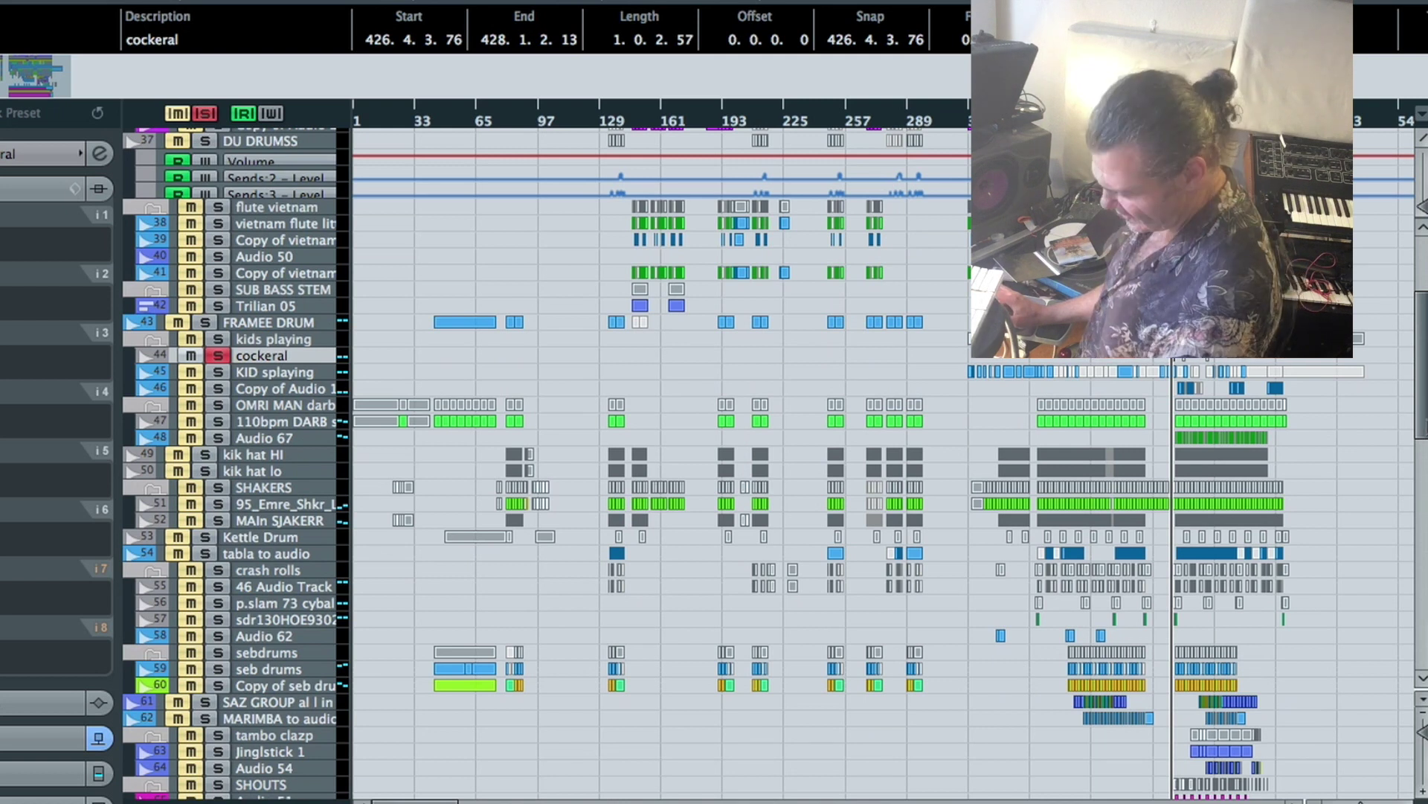
drag(1293, 437, 1293, 441)
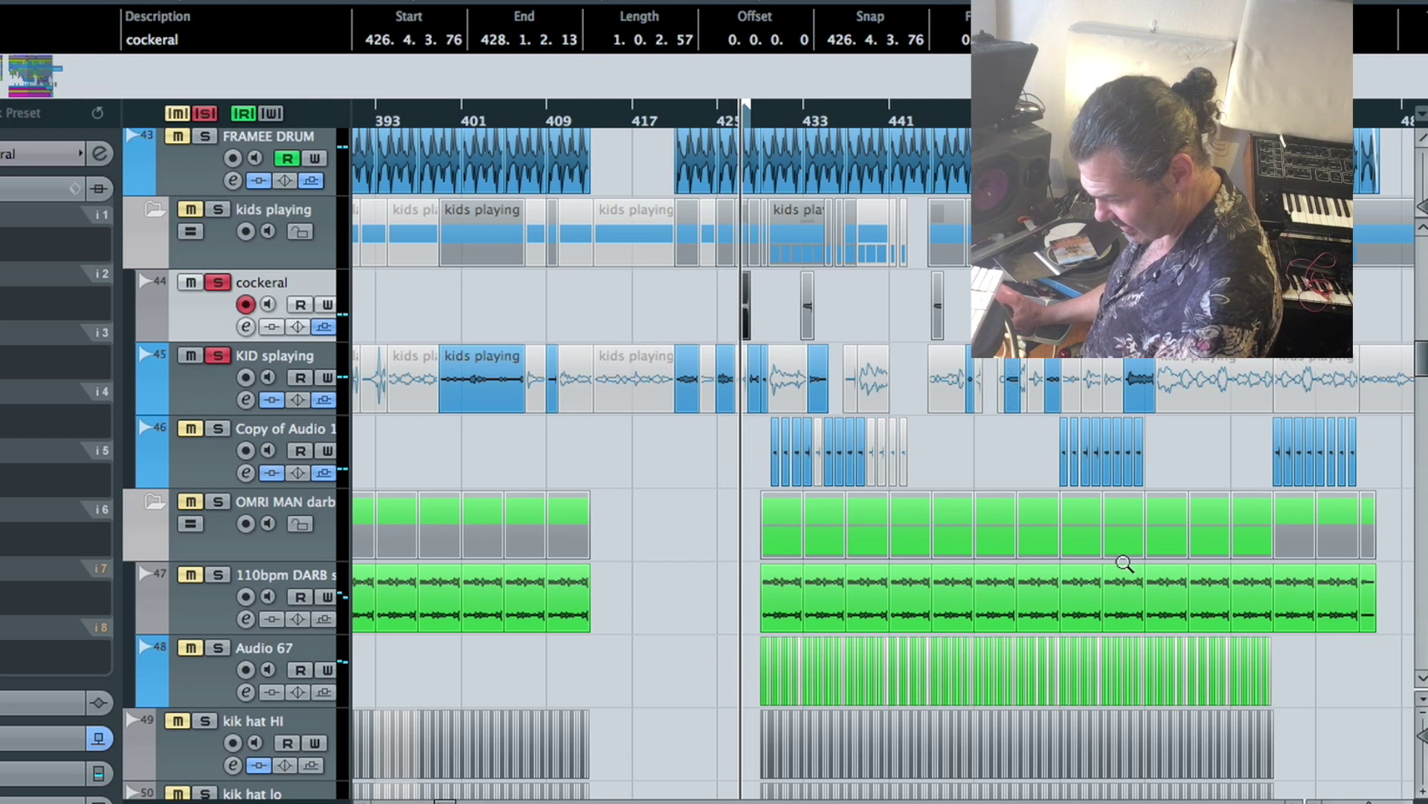
drag(610, 276, 1016, 565)
drag(644, 198, 800, 351)
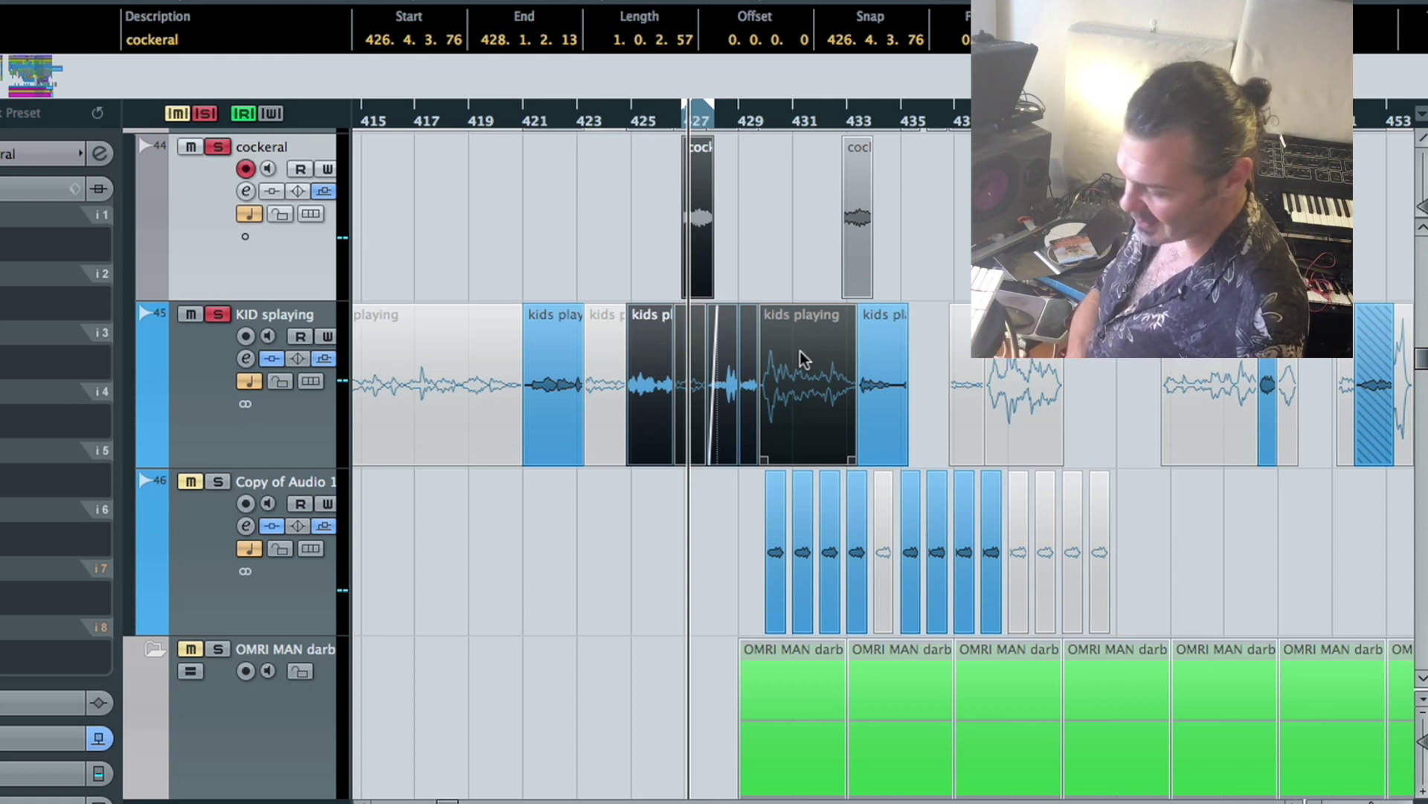
key(p)
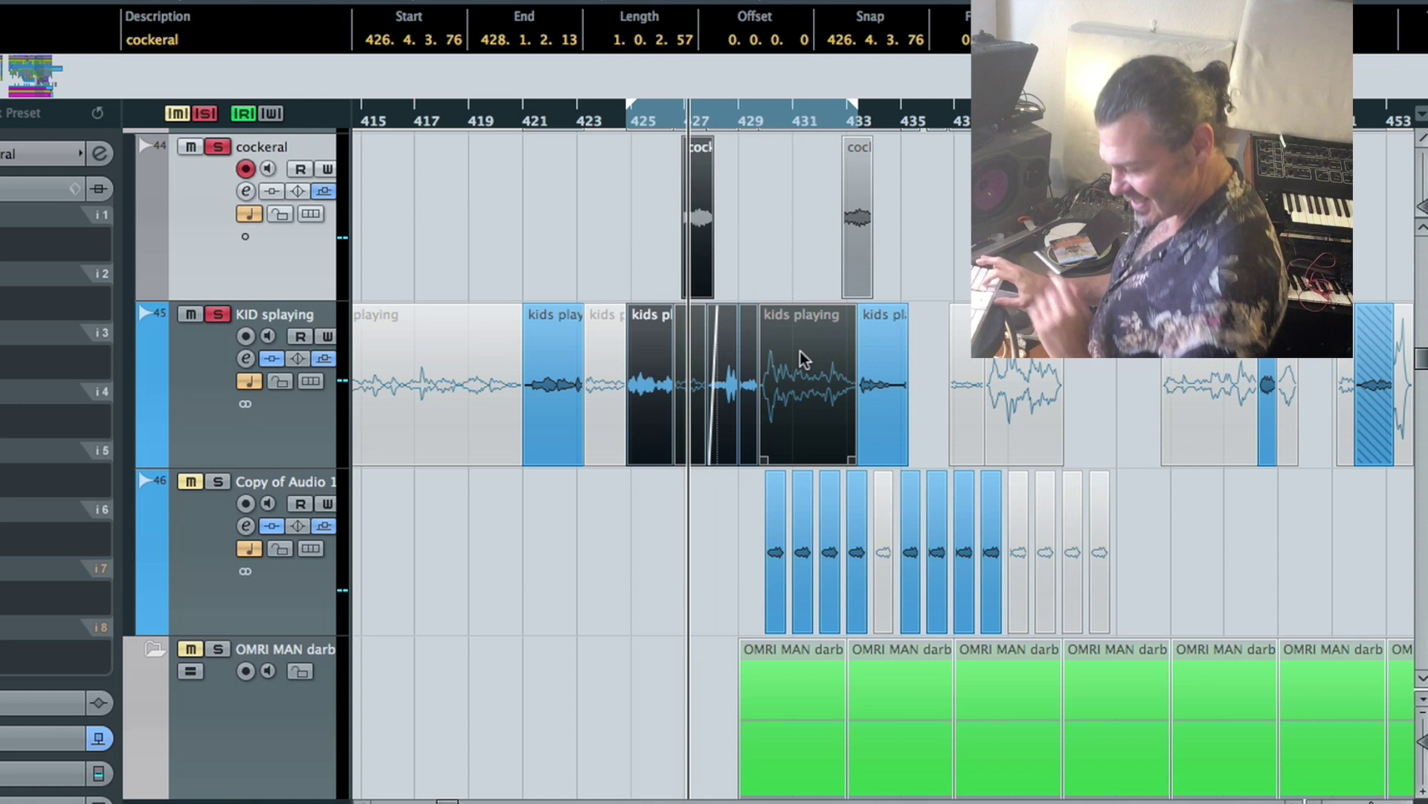
key(KP_1)
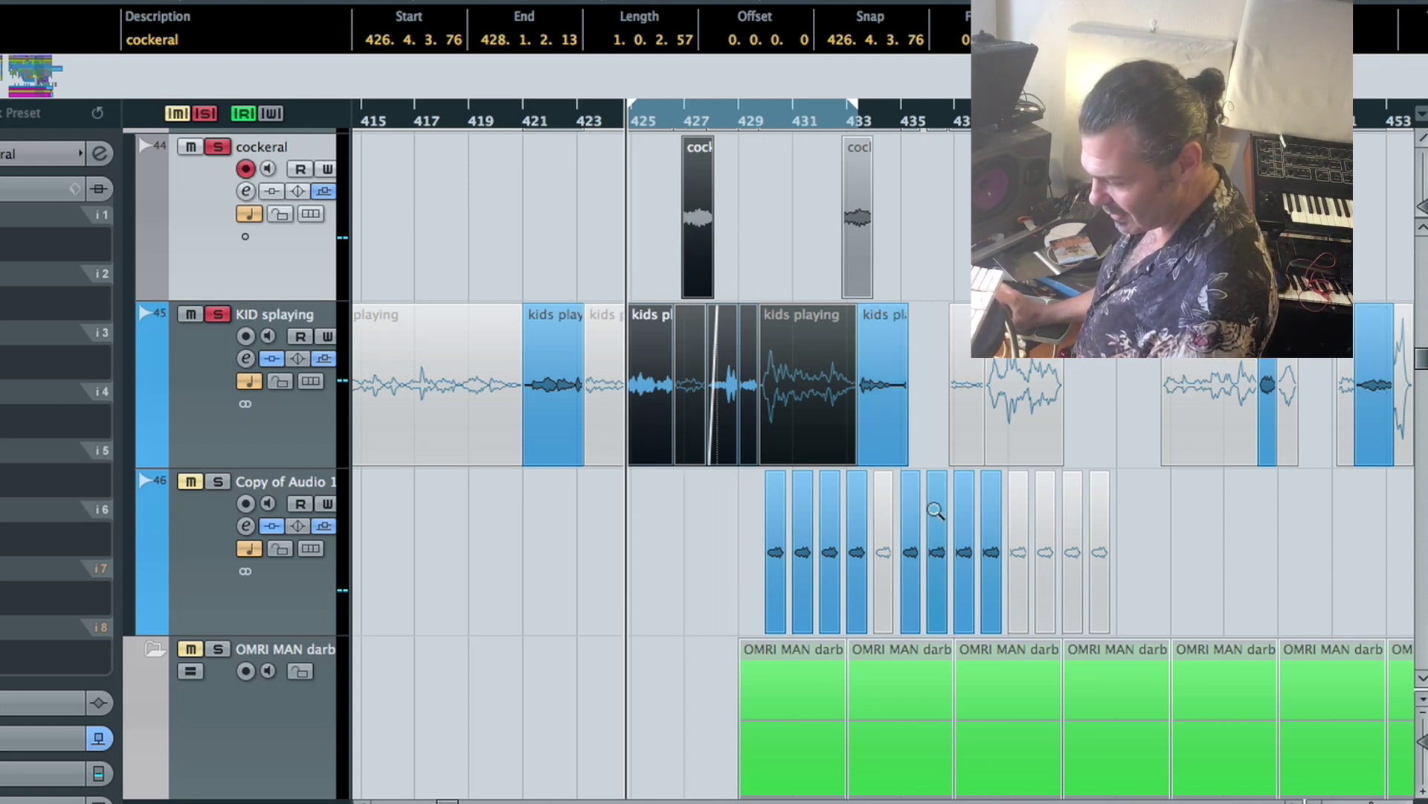
Zoom closely into the kids playing and cockeral events, then back to the whole project
drag(922, 497, 565, 136)
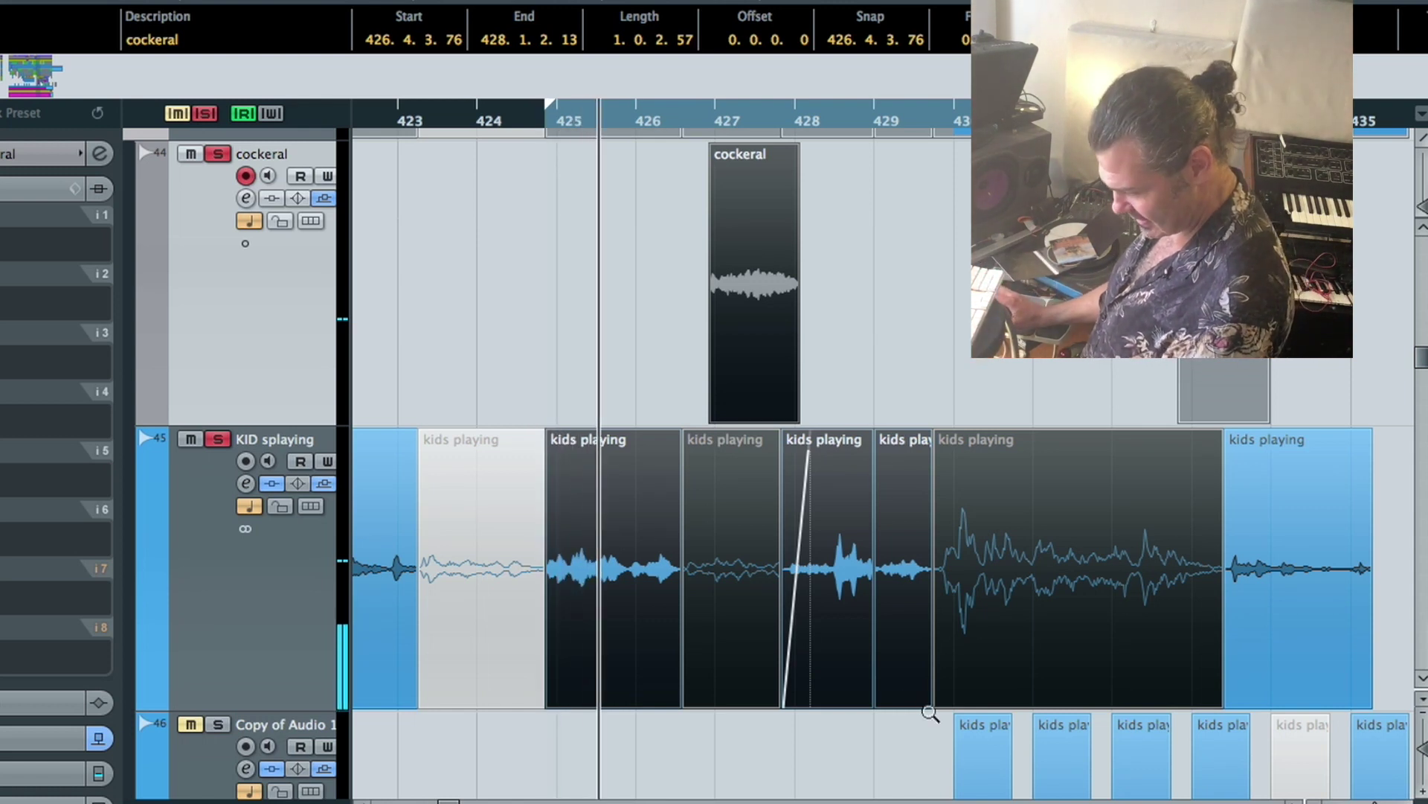
drag(955, 698, 536, 233)
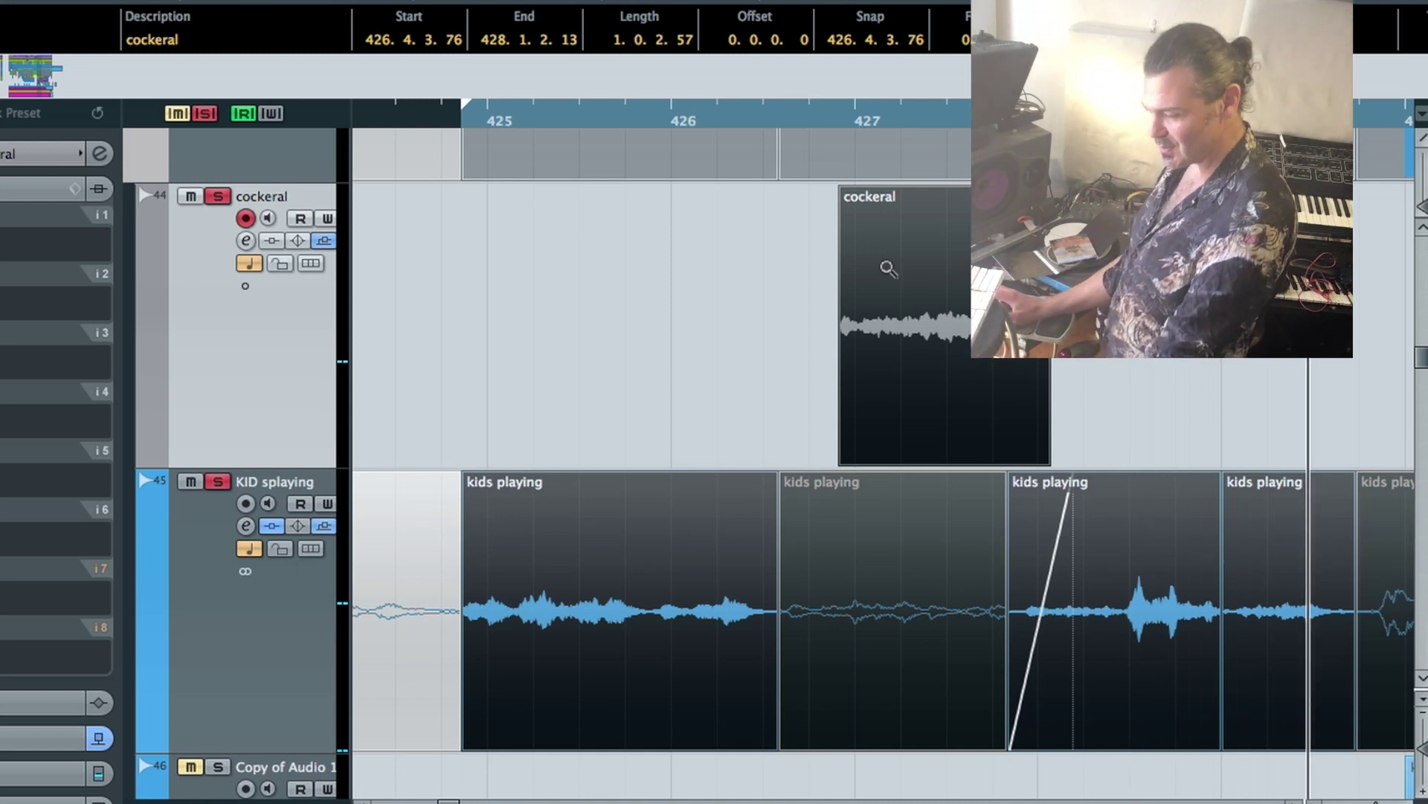
key(shift+f)
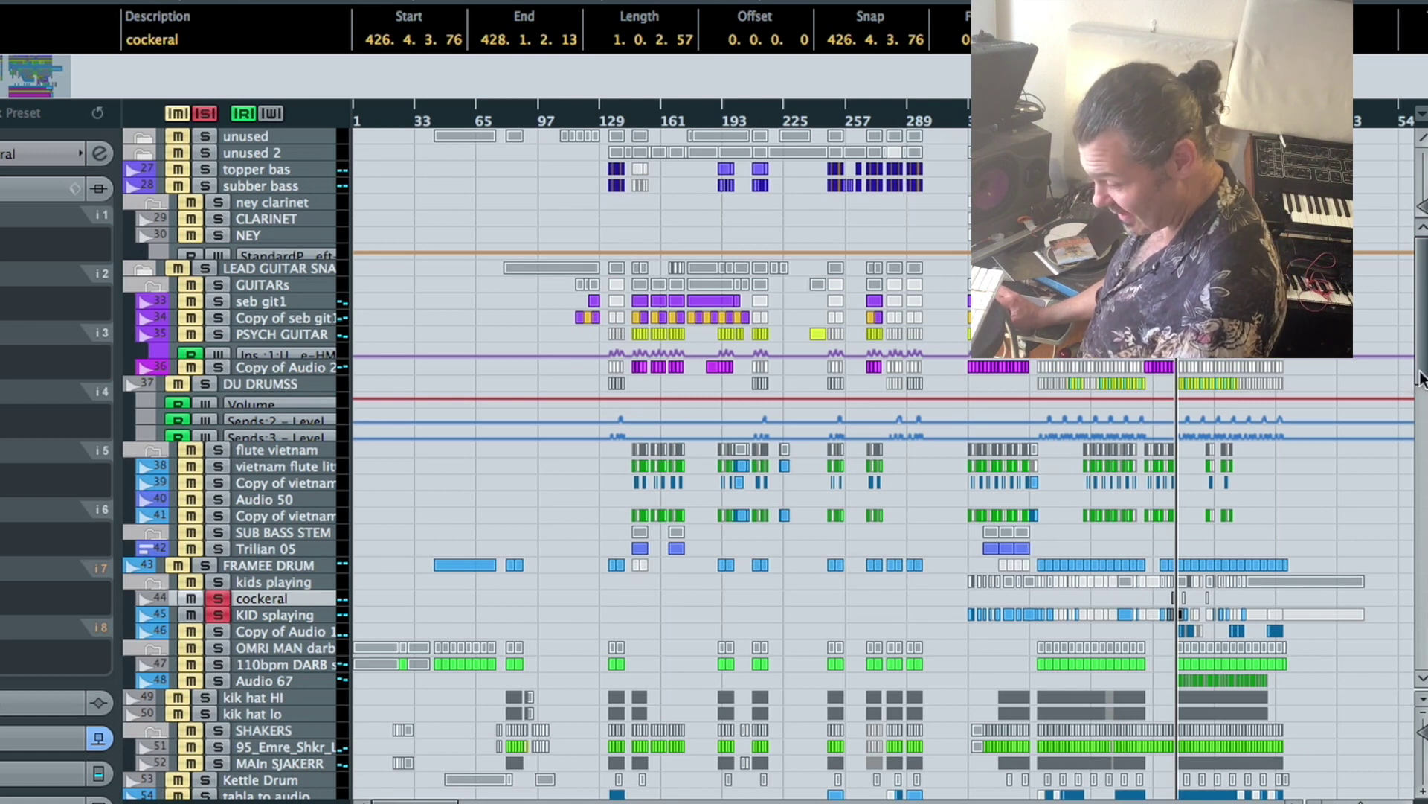
Zoom in on bars 422–432 of the kids and drum tracks, then back out to bars 401–465
scroll(1222, 491, down, 5)
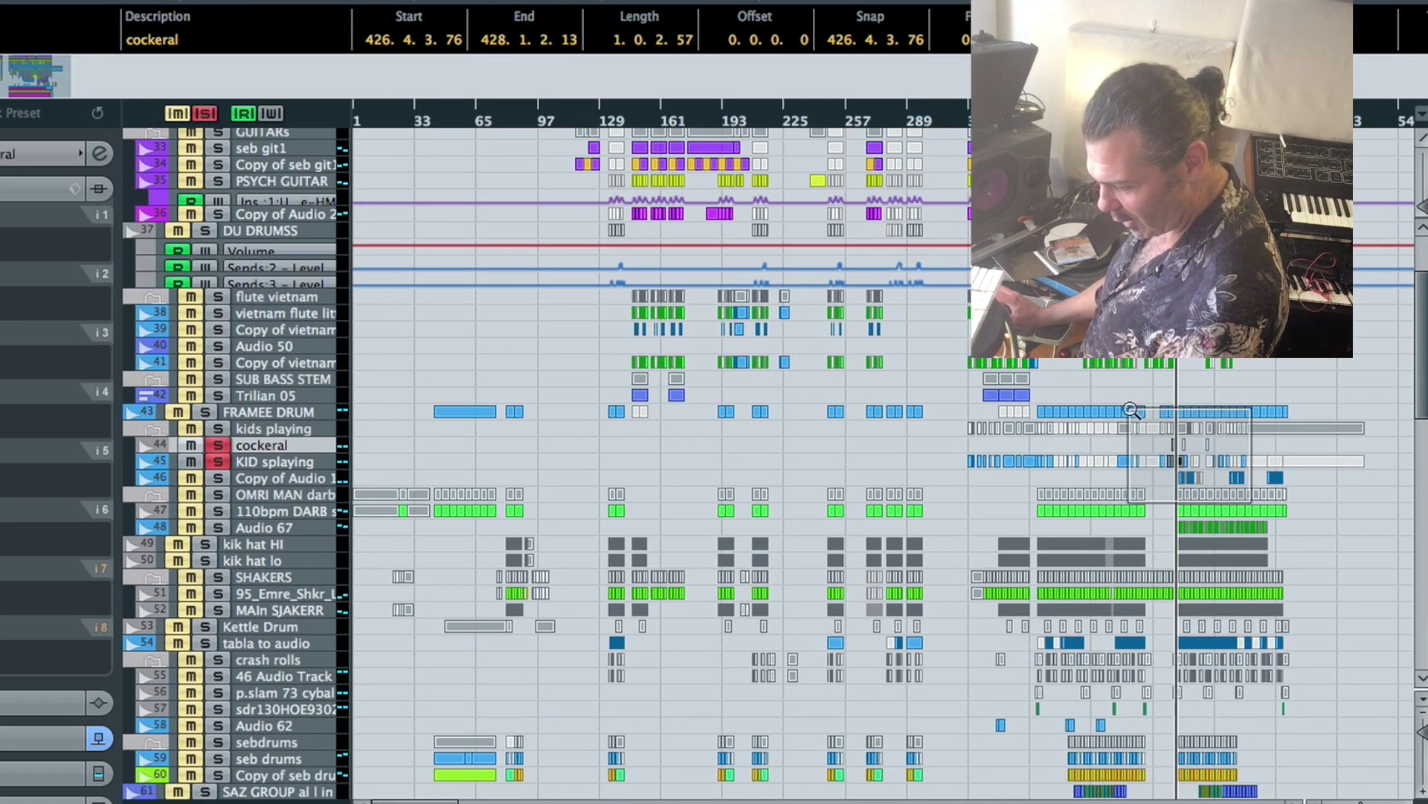
drag(1131, 410, 1131, 410)
drag(809, 476, 634, 266)
key(alt+BackSpace)
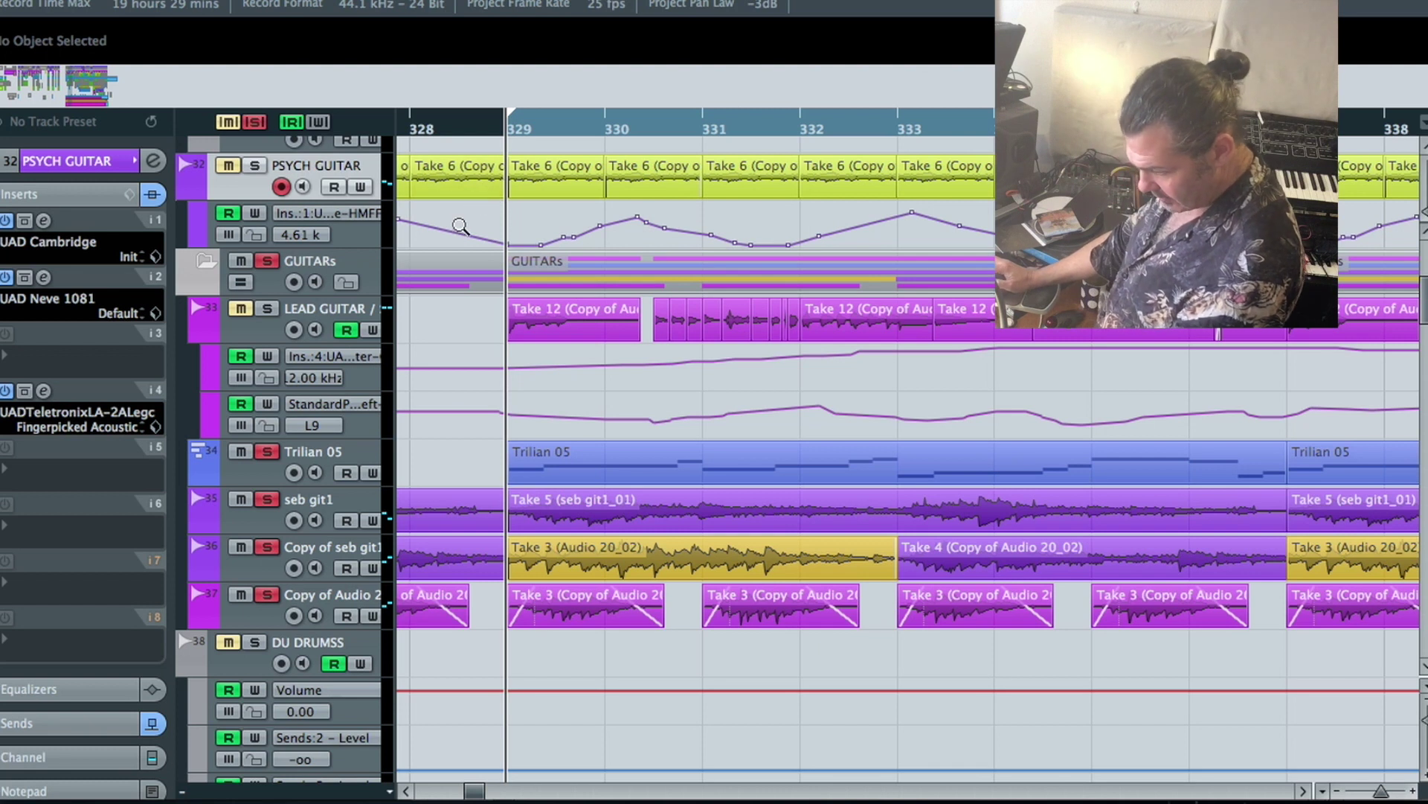
Zoom in on the PSYCH GUITAR and LEAD GUITAR lanes around bars 327–340
drag(453, 225, 1351, 418)
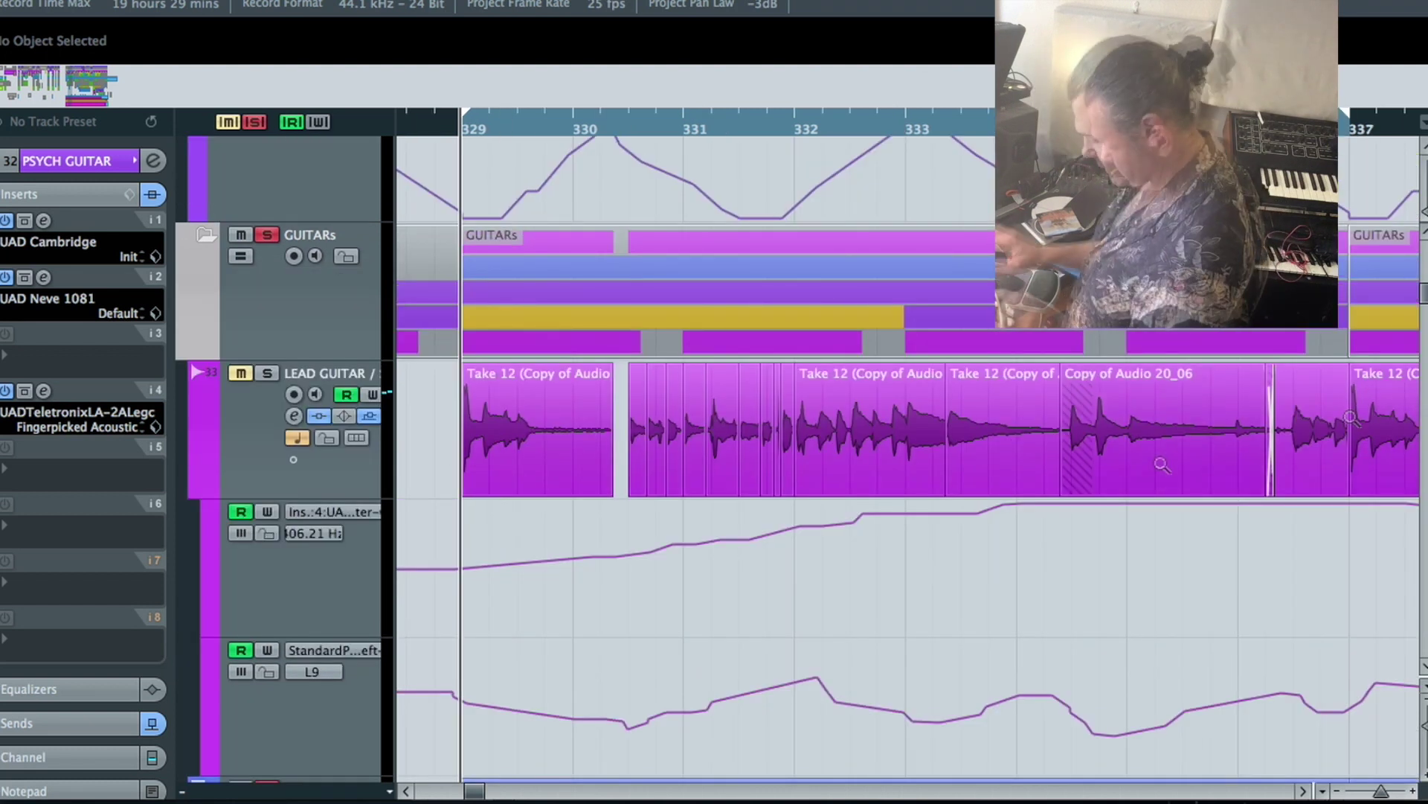
key(shift+f)
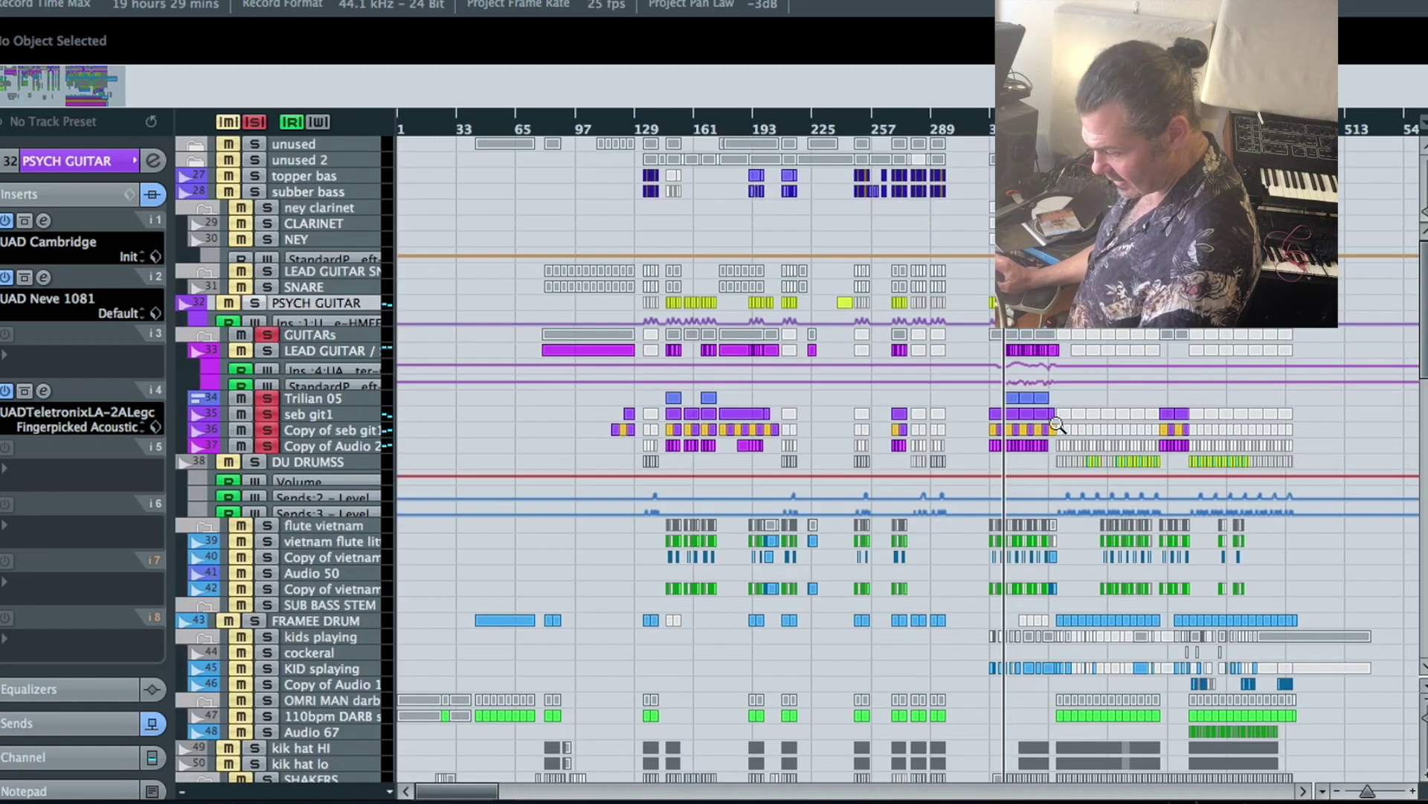
drag(1108, 489, 1012, 370)
drag(952, 262, 952, 262)
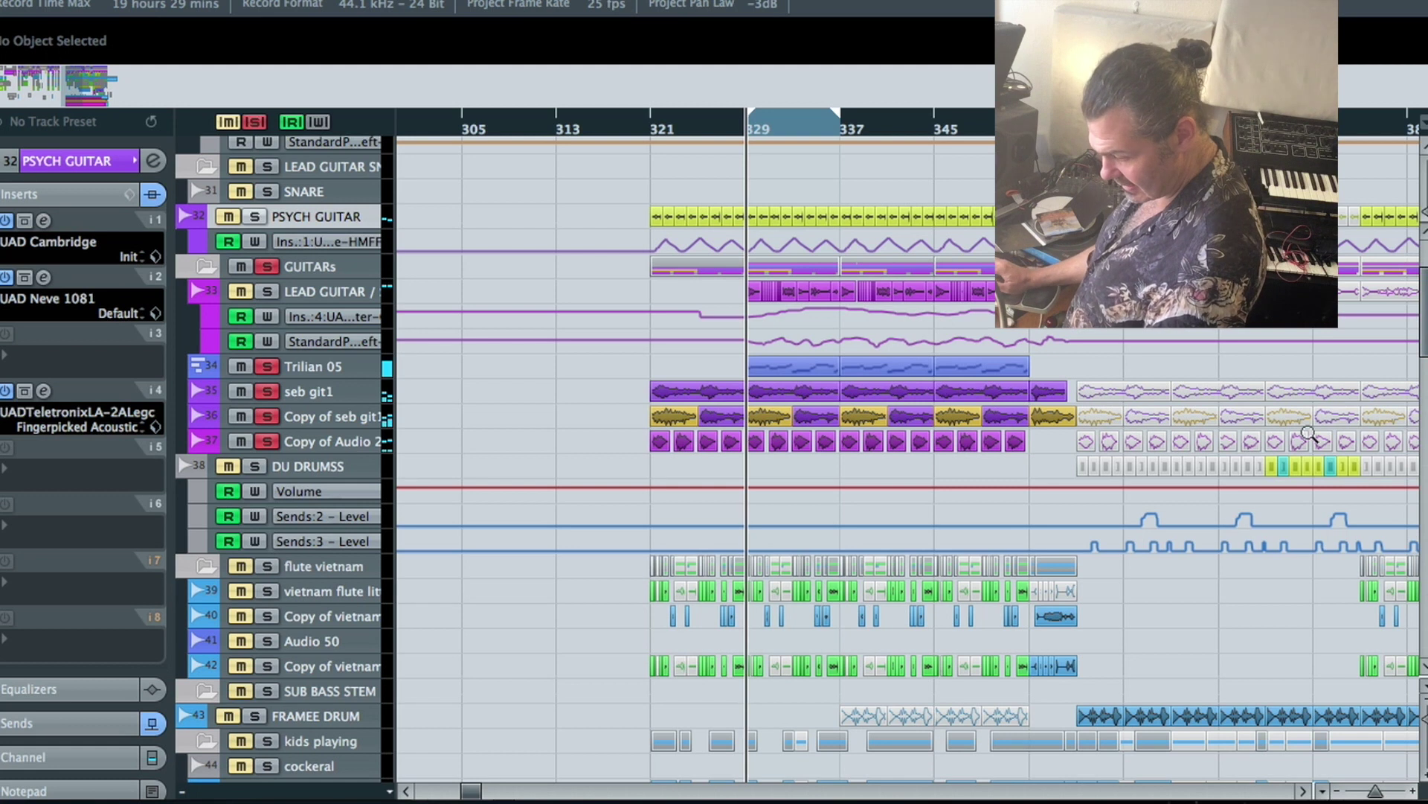
drag(886, 773, 464, 257)
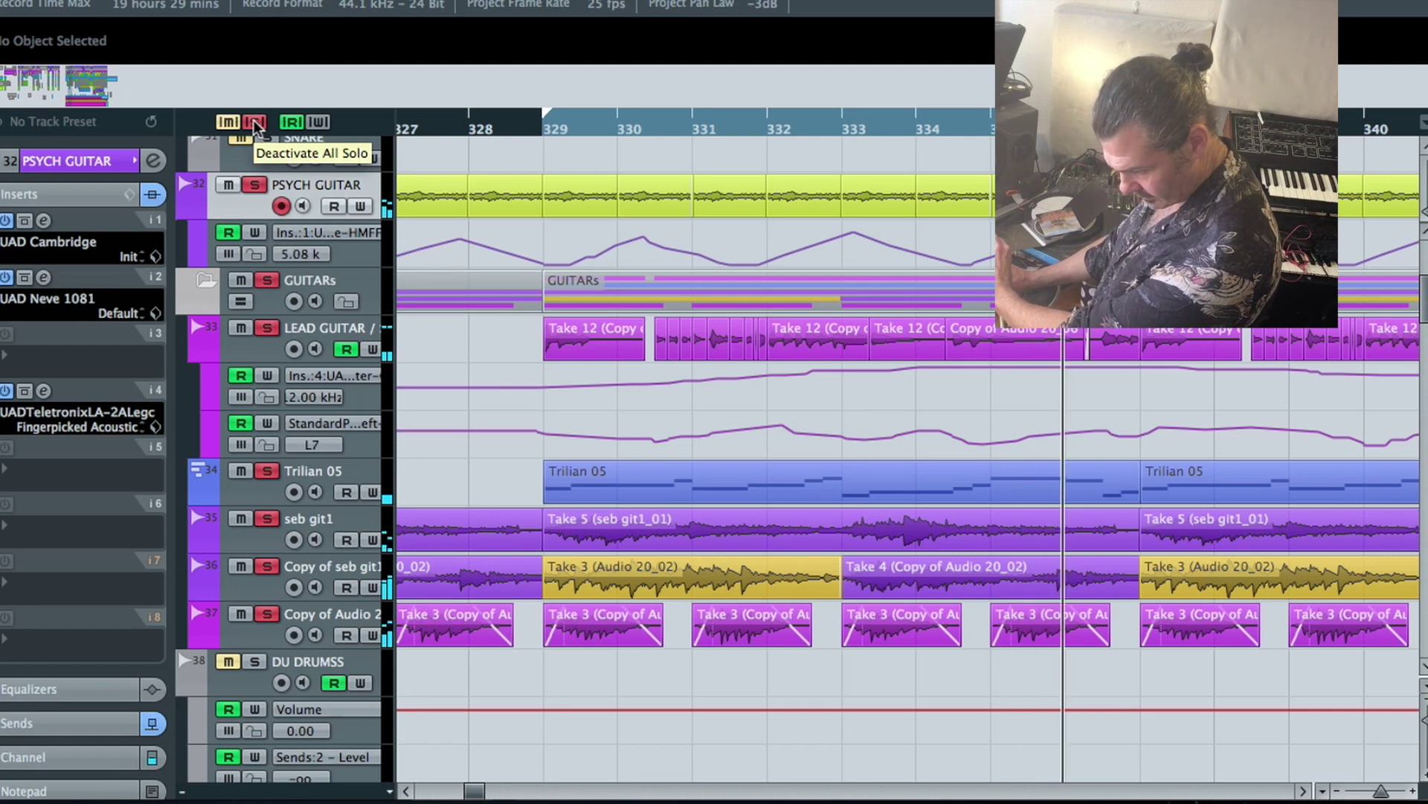
Clear all solos, inspect the faded guitar clips at bars 334–337, and enlarge PSYCH GUITAR
click(255, 124)
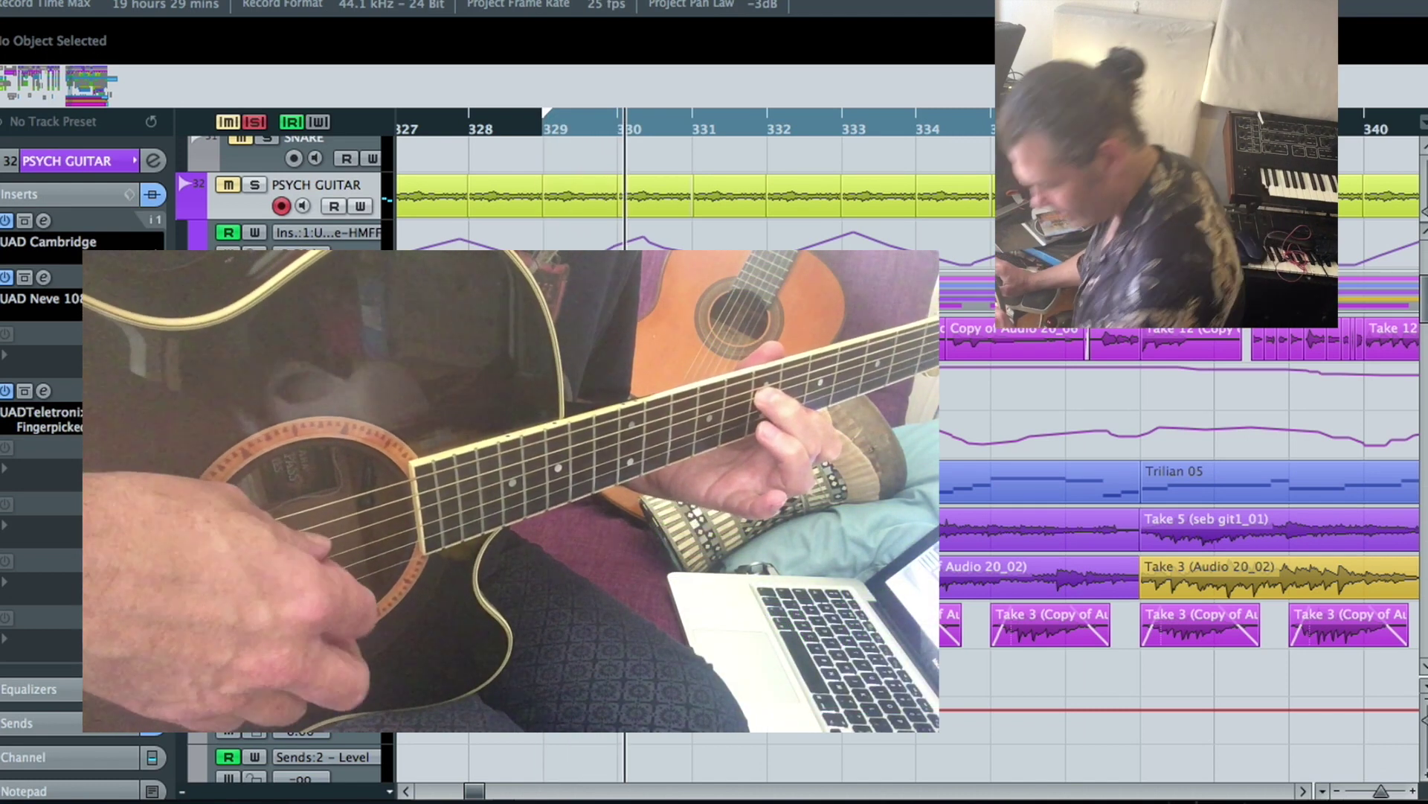
drag(1225, 688, 523, 171)
key(g)
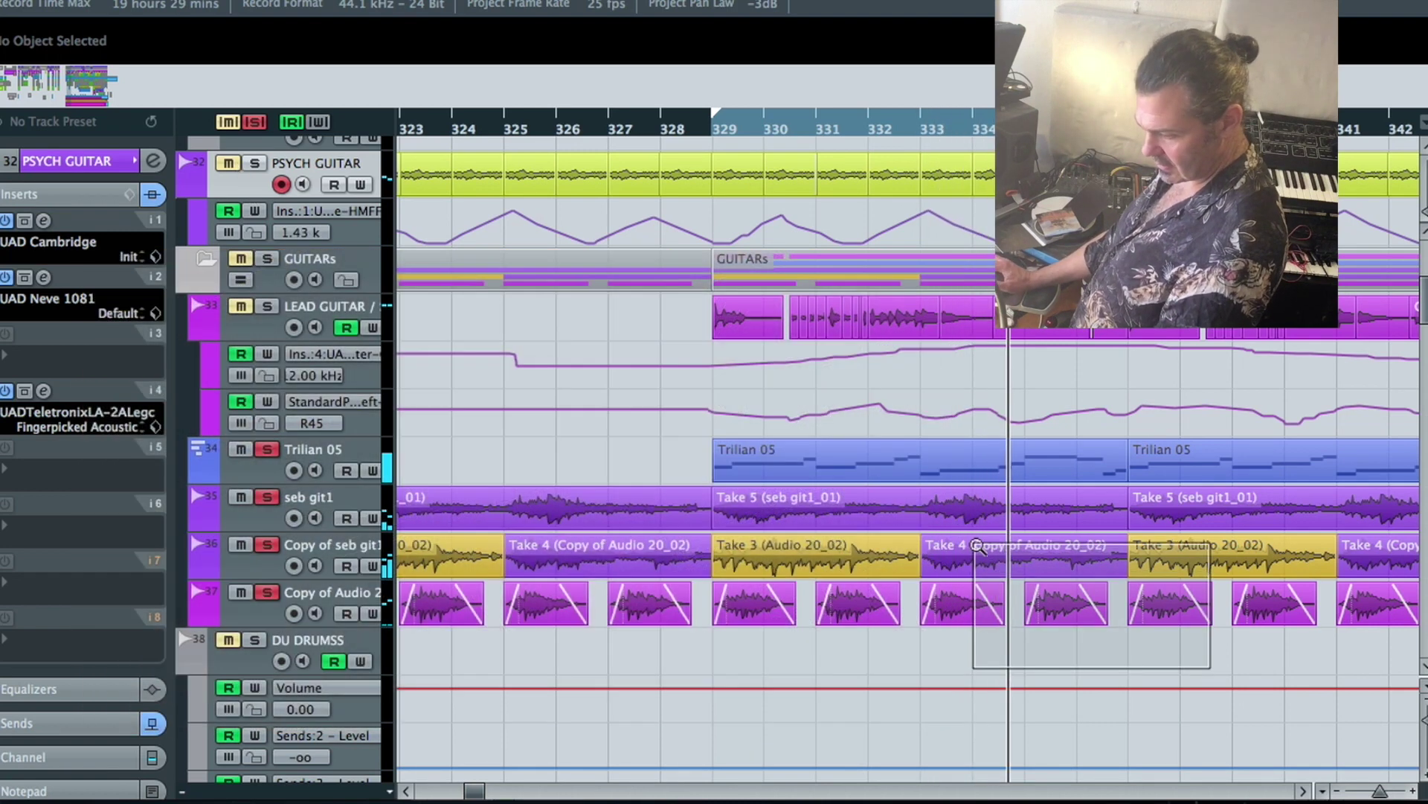
drag(1150, 655, 971, 540)
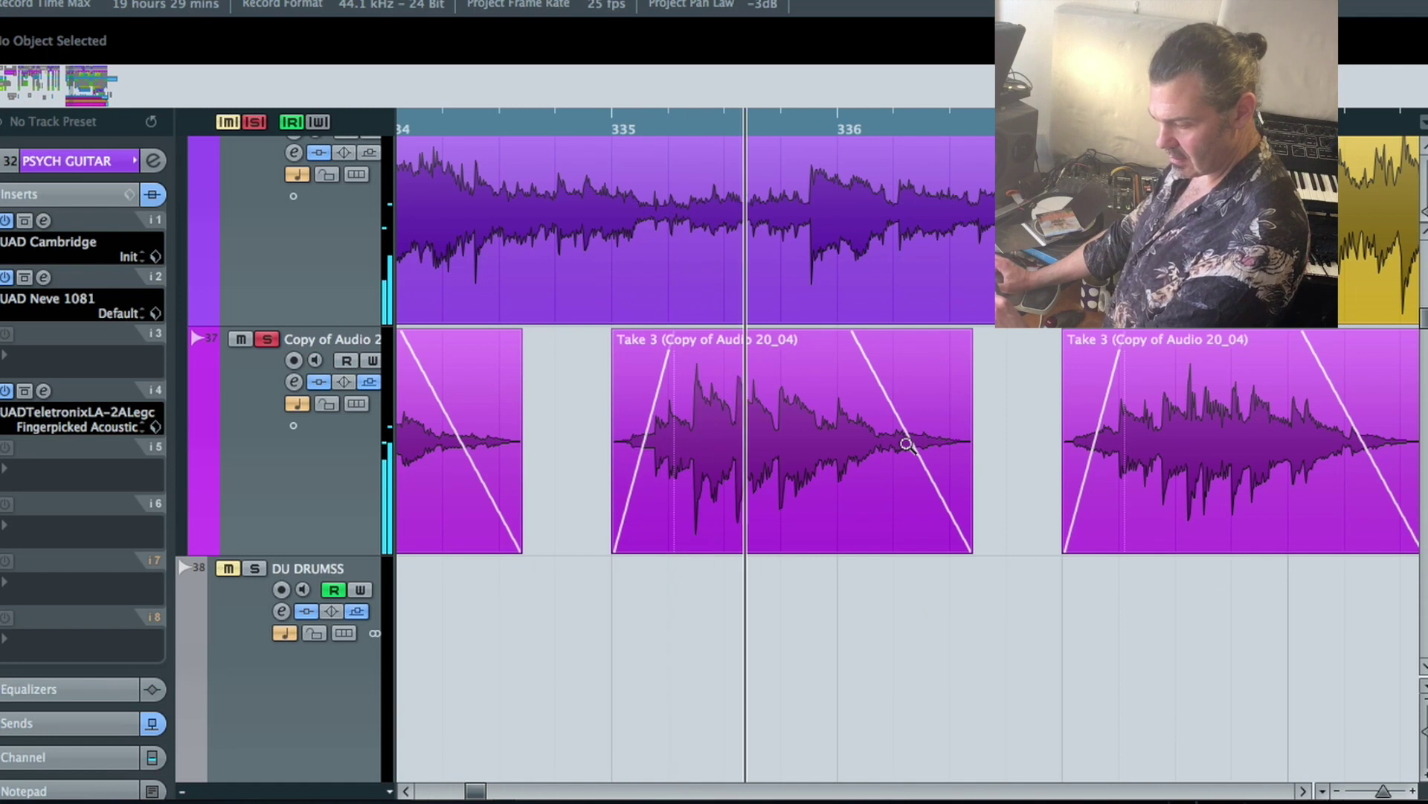
double_click(906, 444)
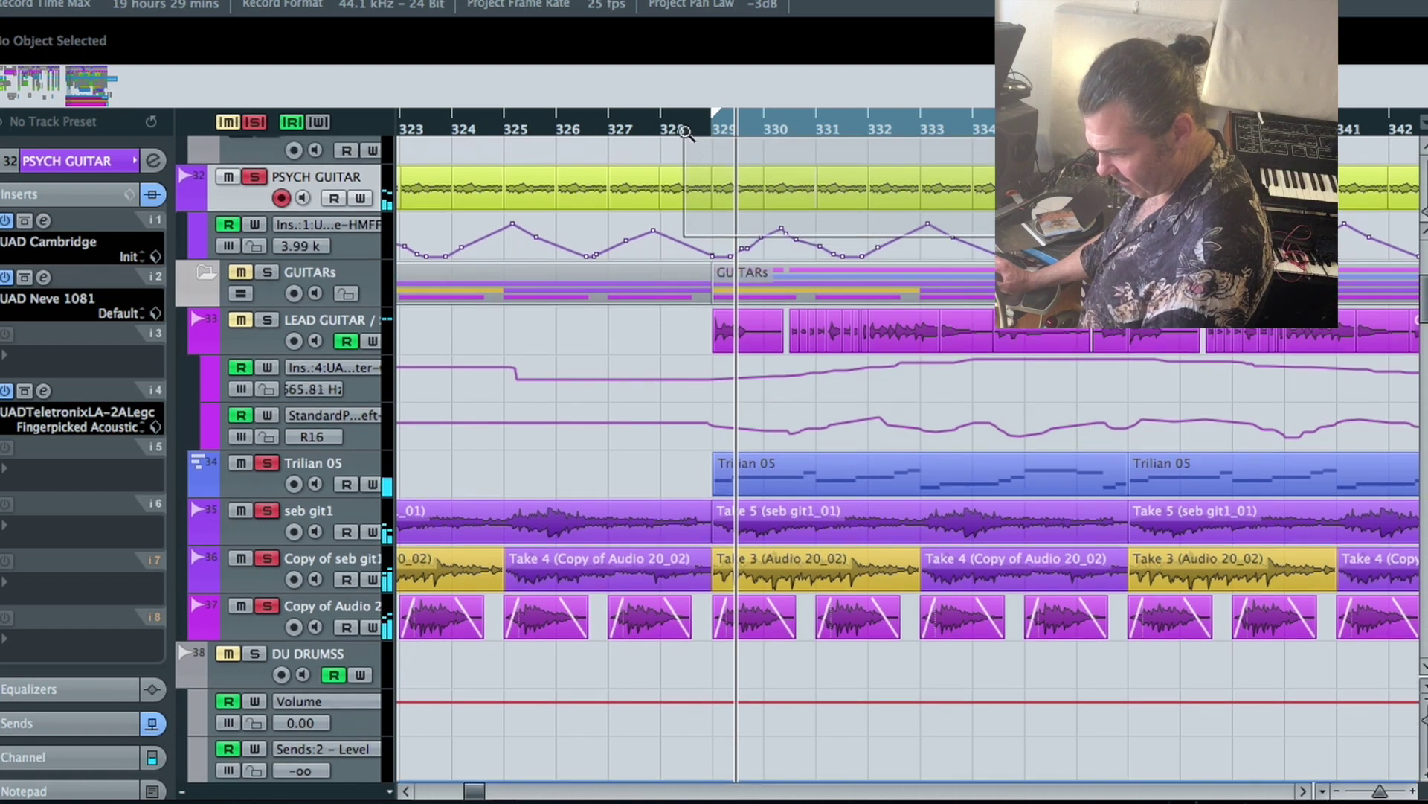
double_click(488, 223)
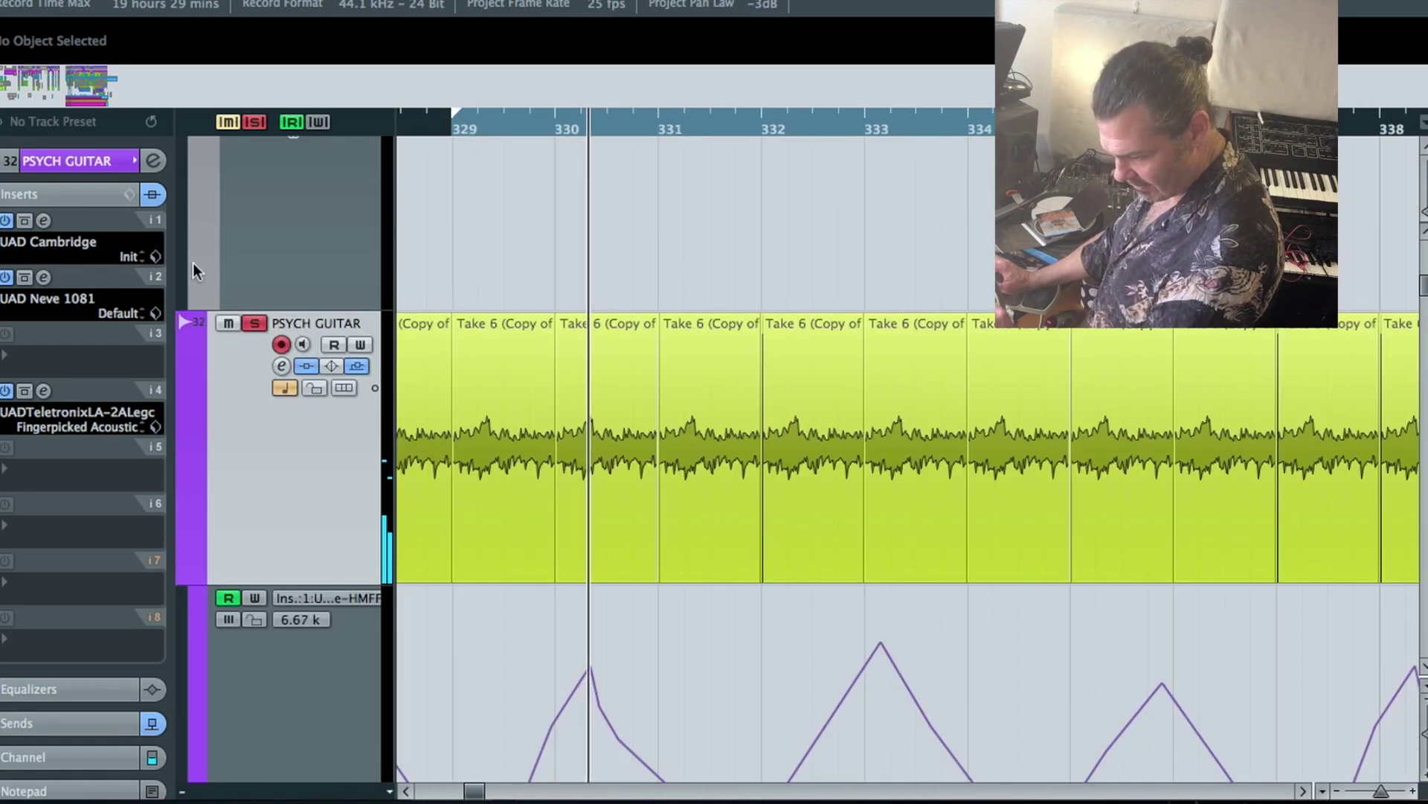
Solo PSYCH GUITAR to watch its insert-1 UAD Cambridge EQ HMF sweep, then close the EQ
click(74, 244)
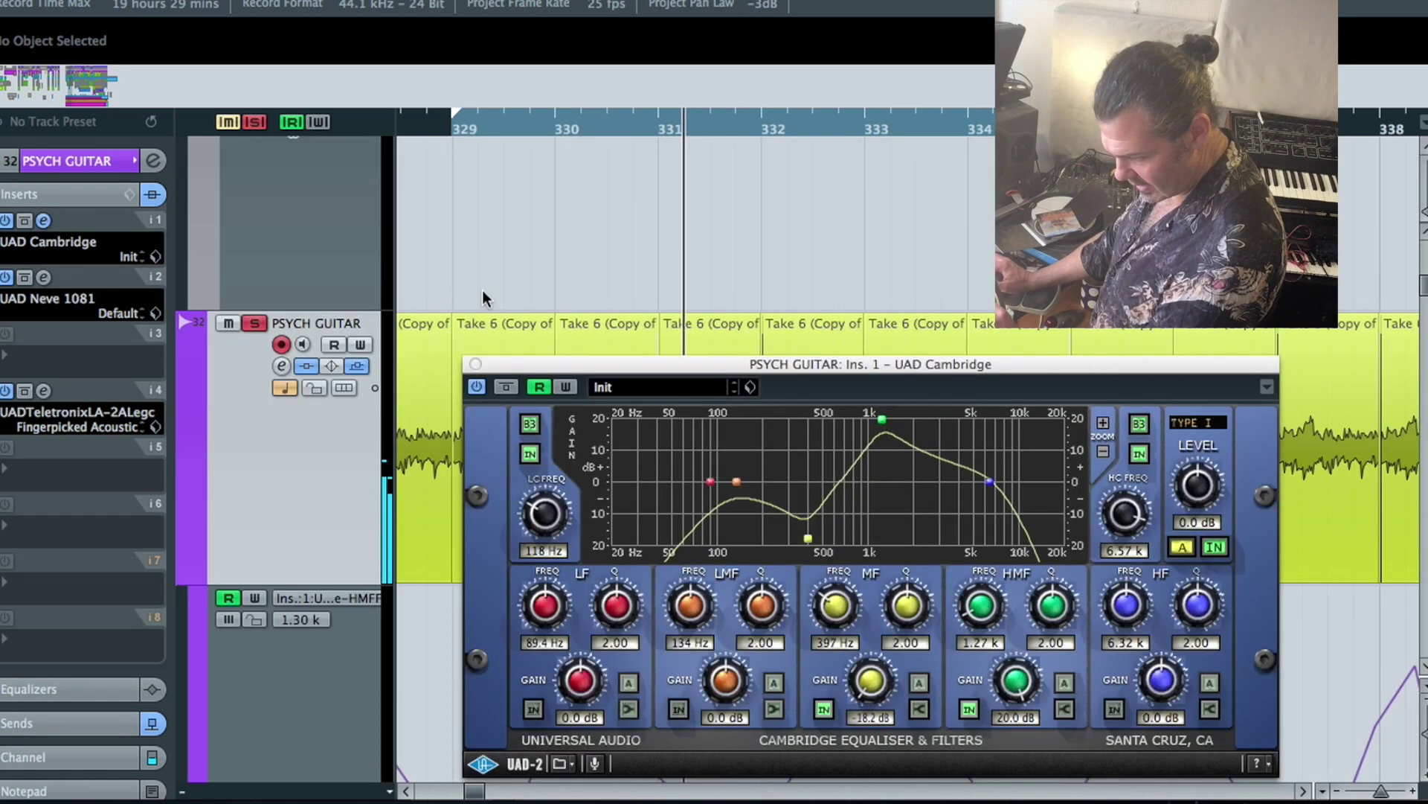
drag(785, 374, 644, 253)
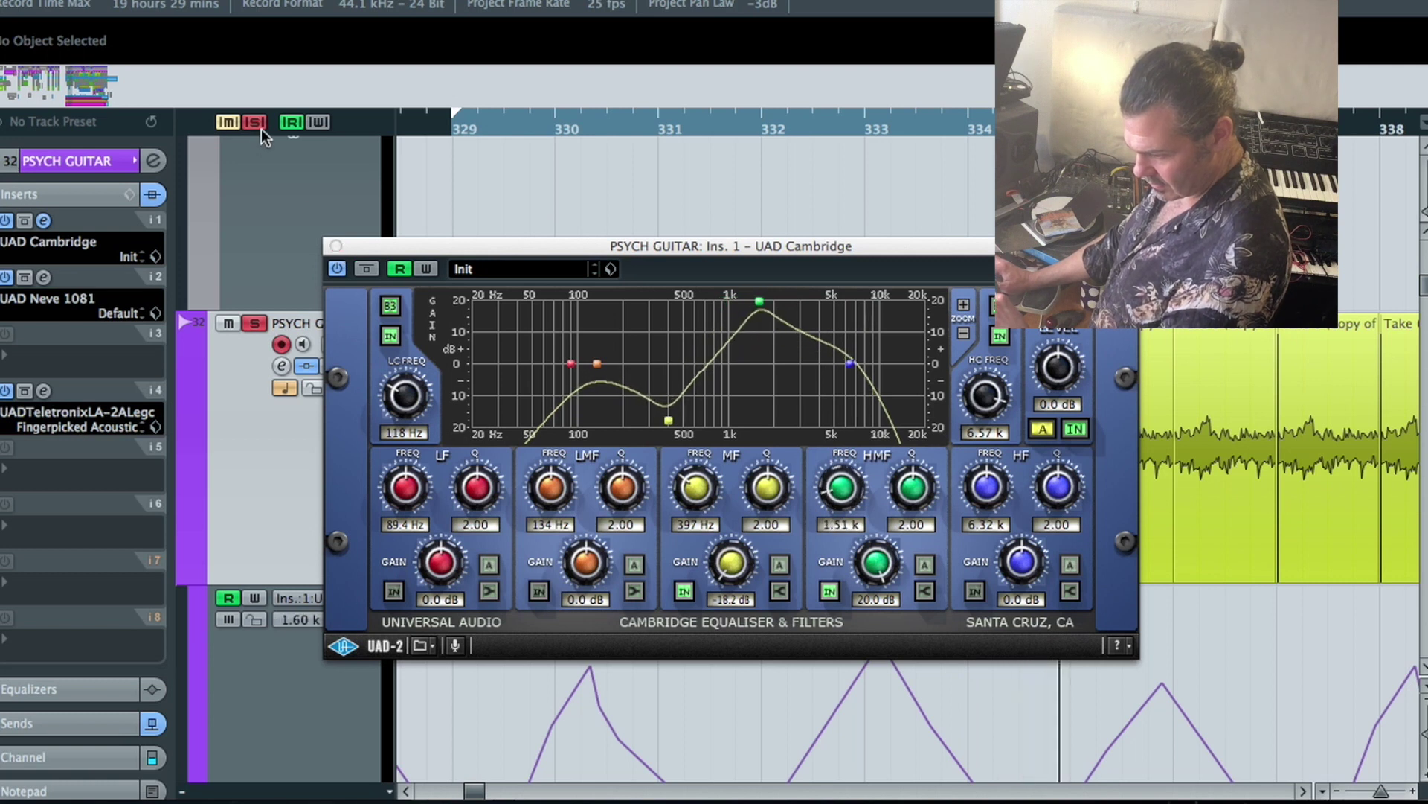
click(255, 325)
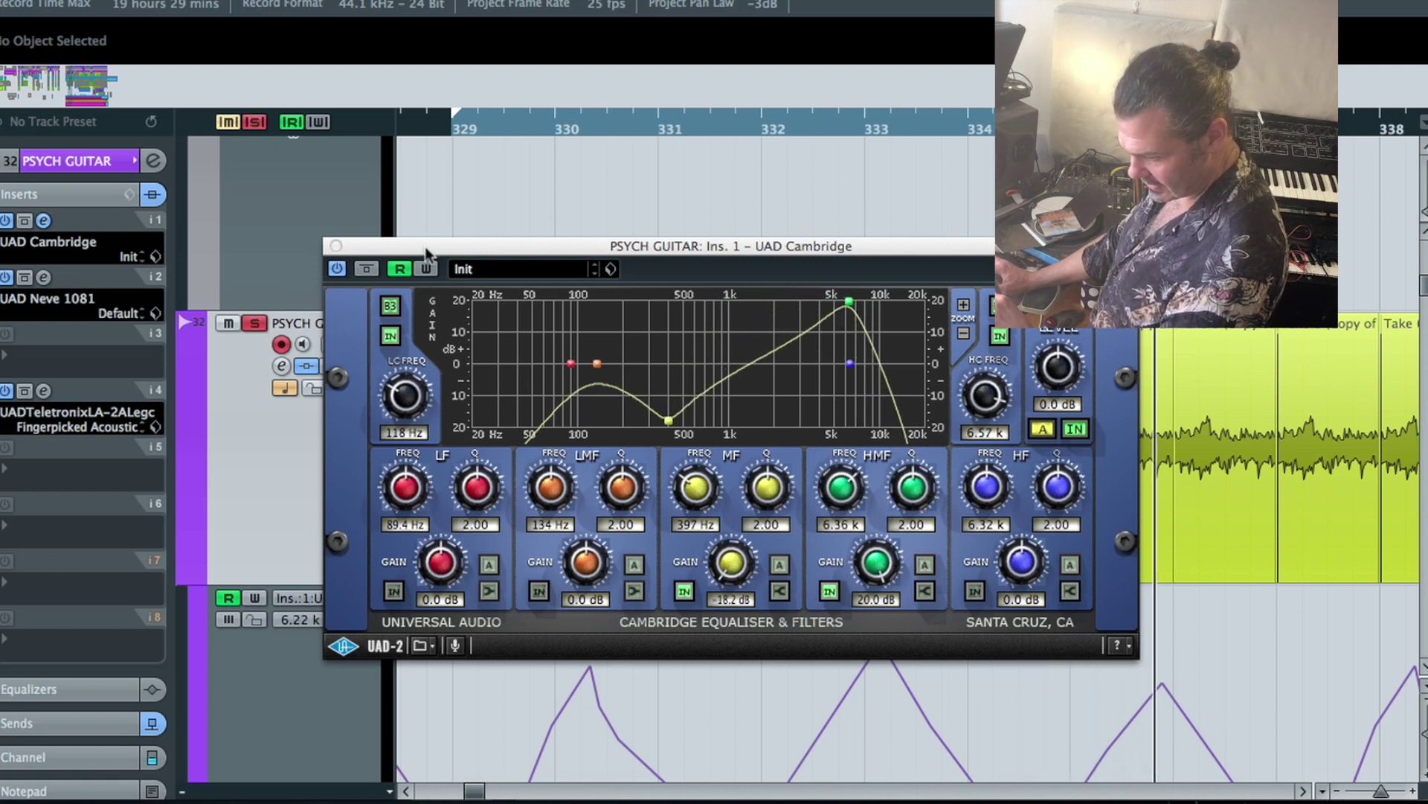
drag(416, 251, 415, 315)
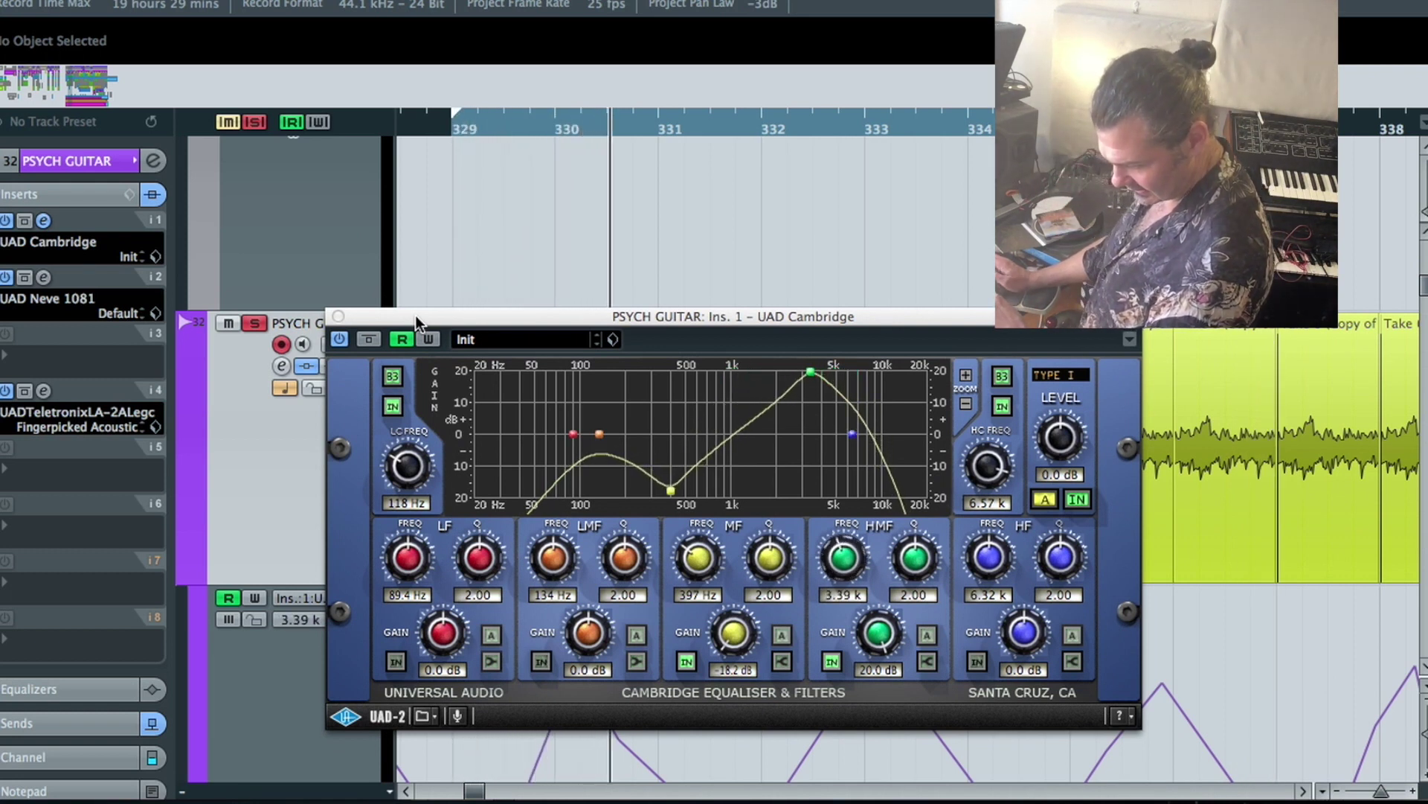
click(338, 318)
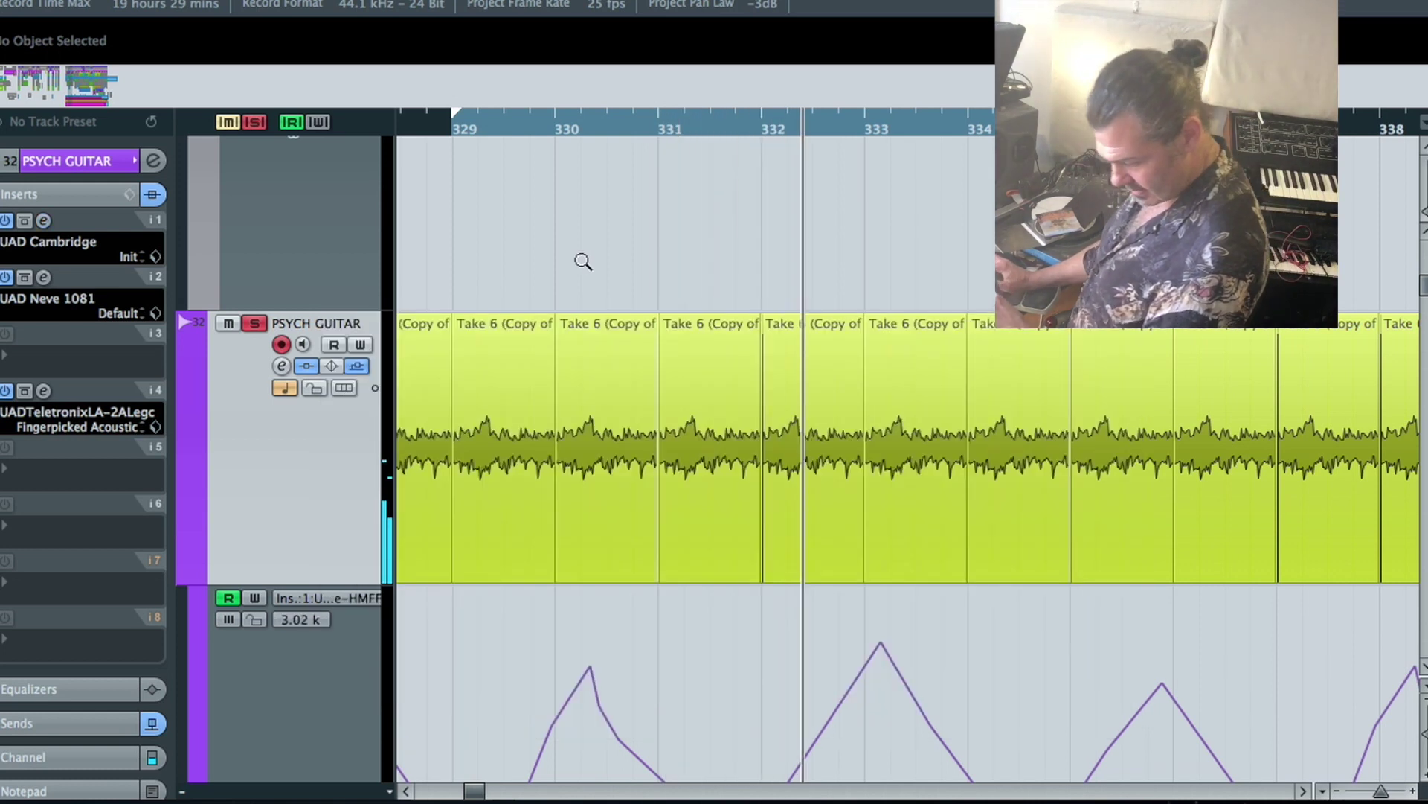
alt+click(584, 261)
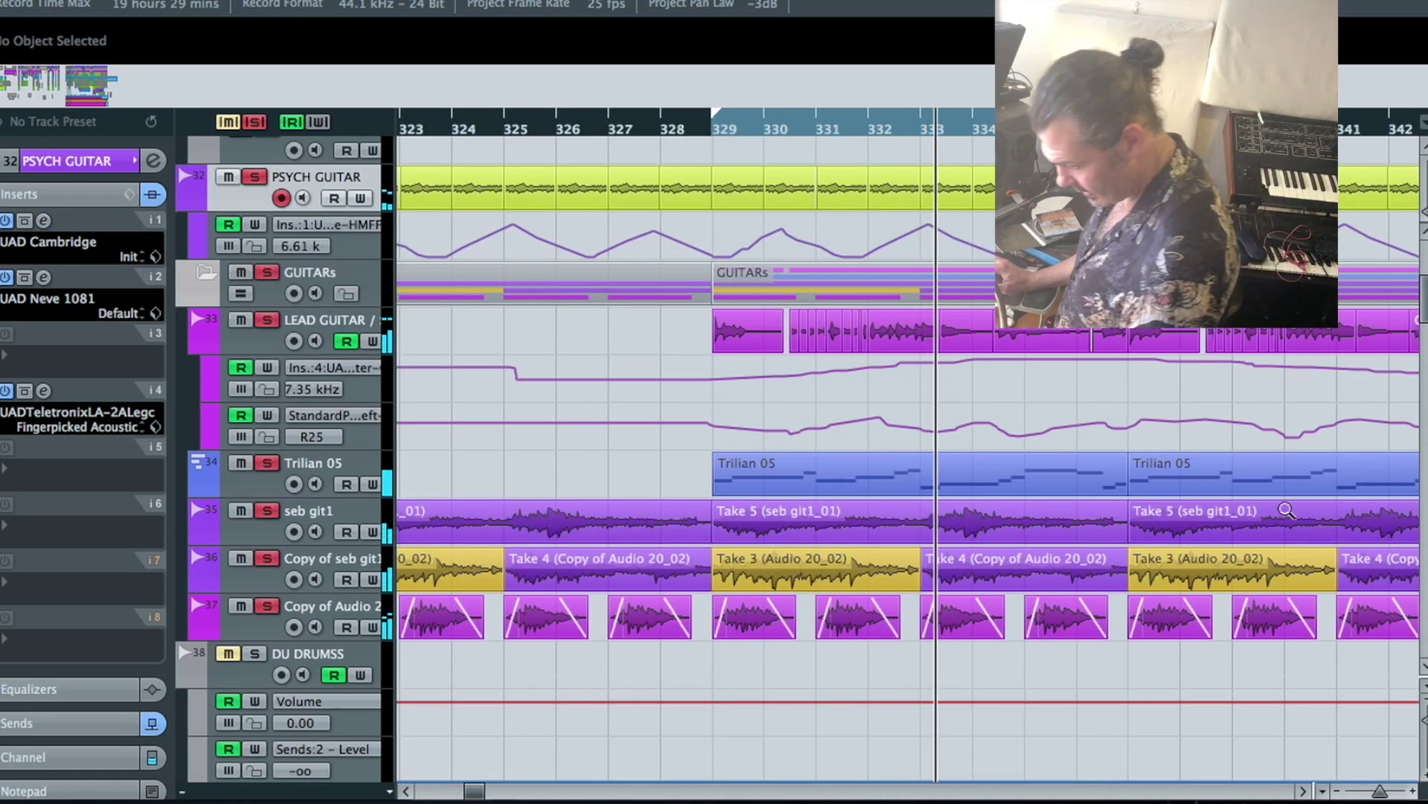
Zoom in on the LEAD GUITAR takes around bar 331, then reframe the guitars at bars 321–361
drag(1220, 429, 680, 249)
drag(445, 360, 1301, 542)
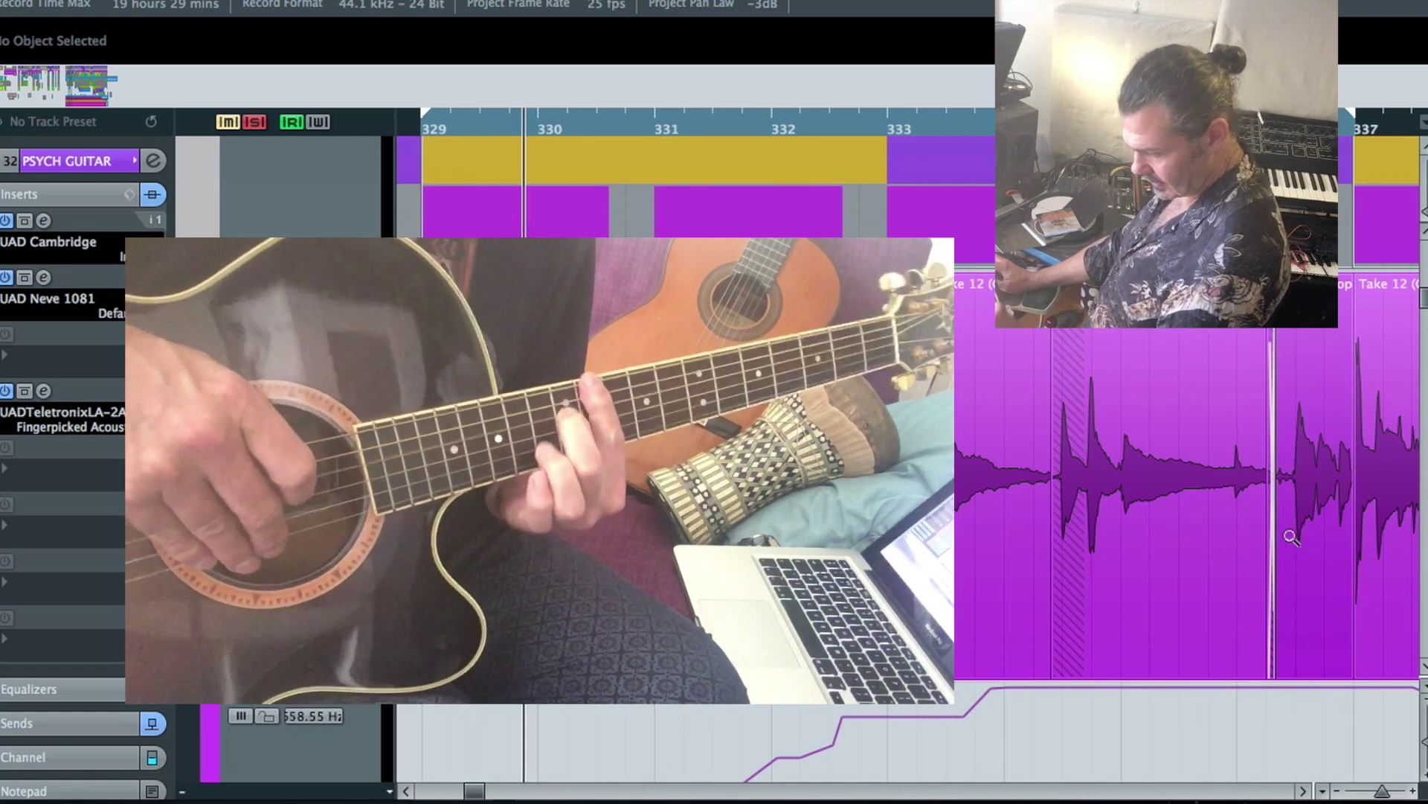
click(1063, 681)
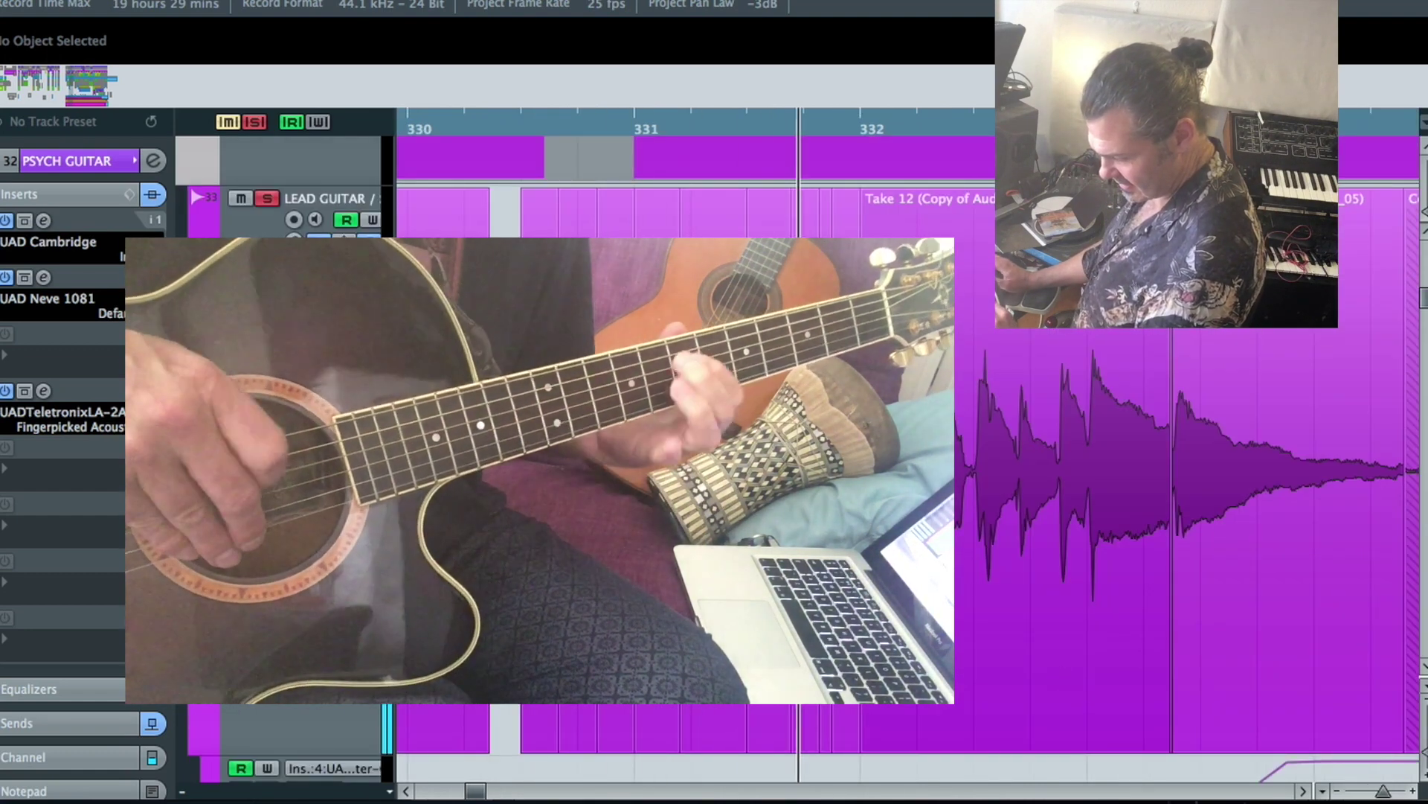
alt+click(937, 538)
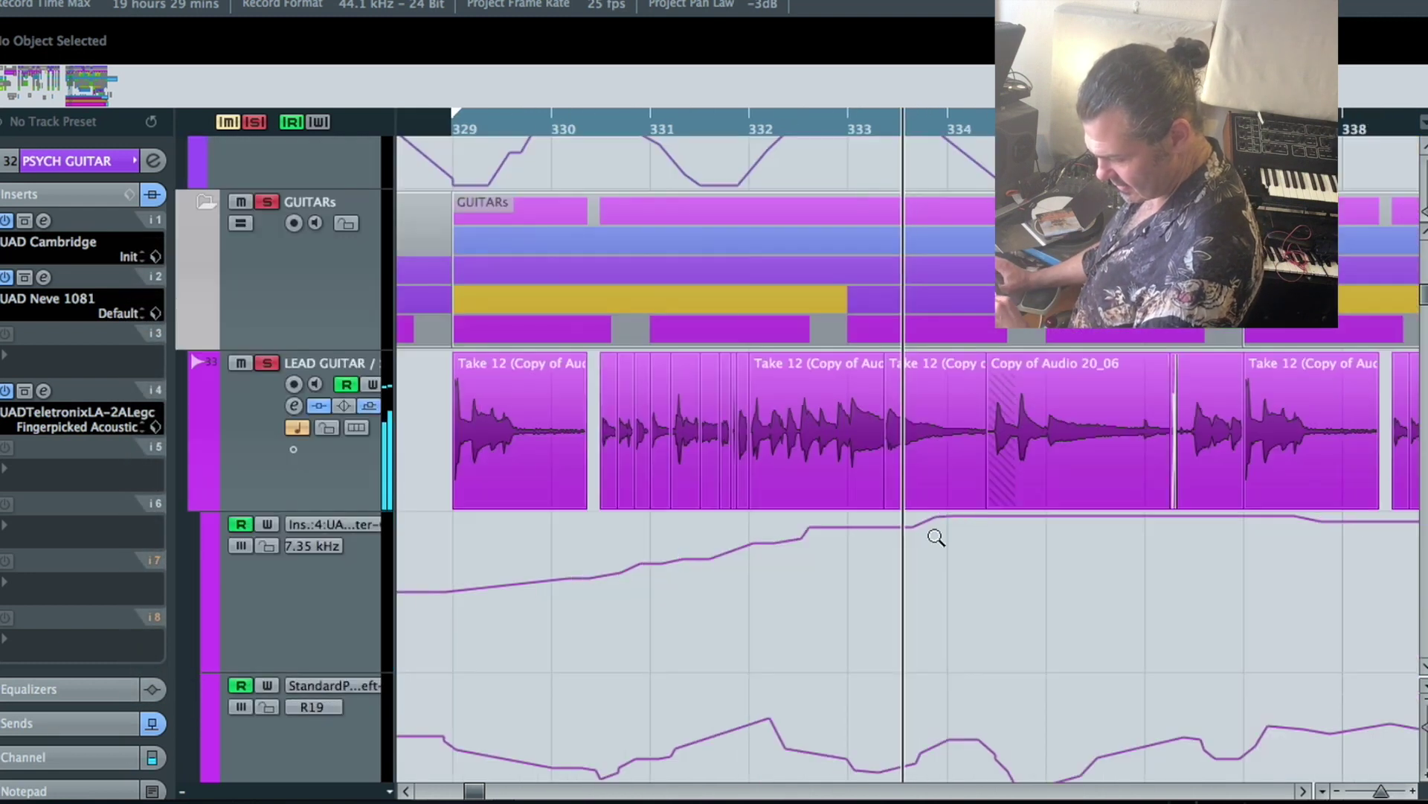
alt+click(935, 533)
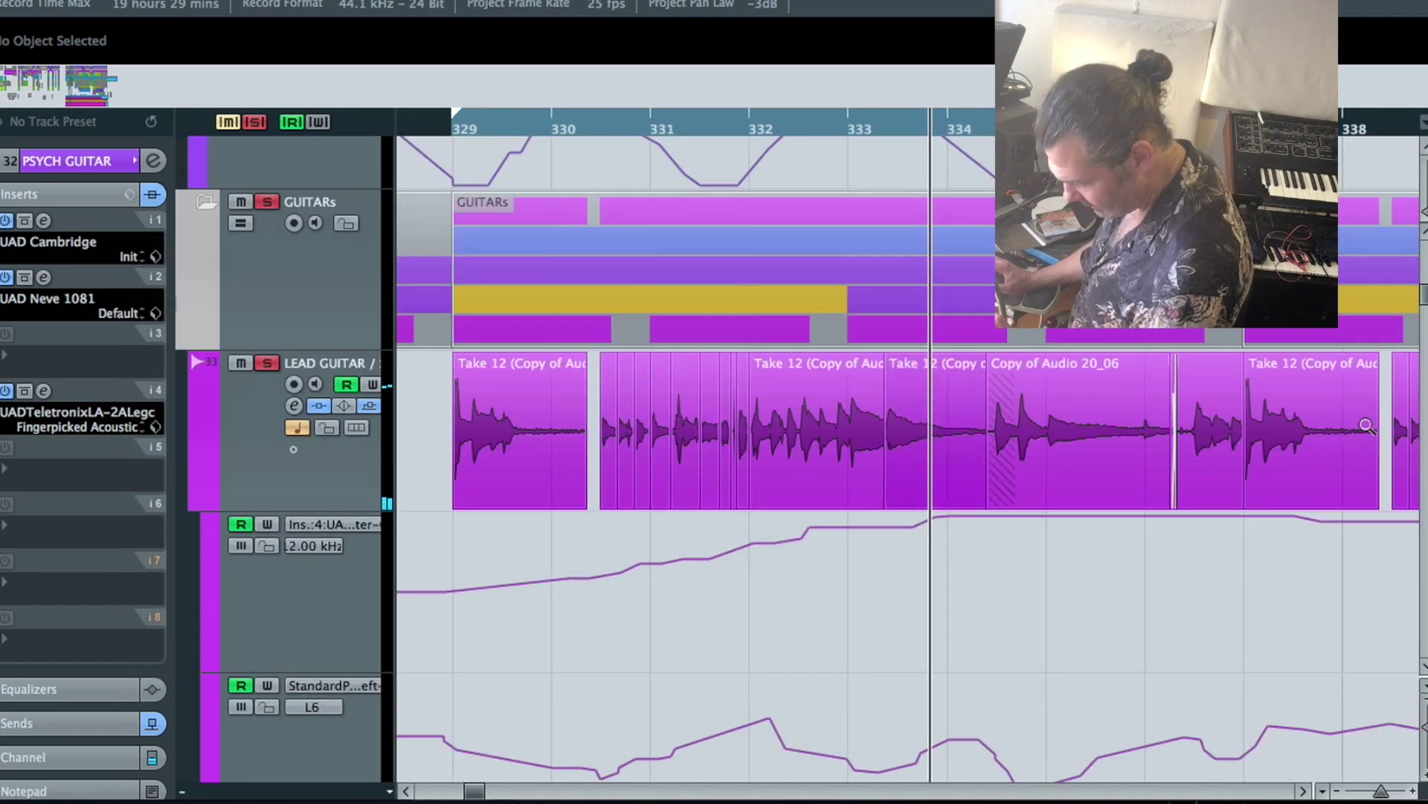
key(shift+f)
drag(1111, 540, 916, 257)
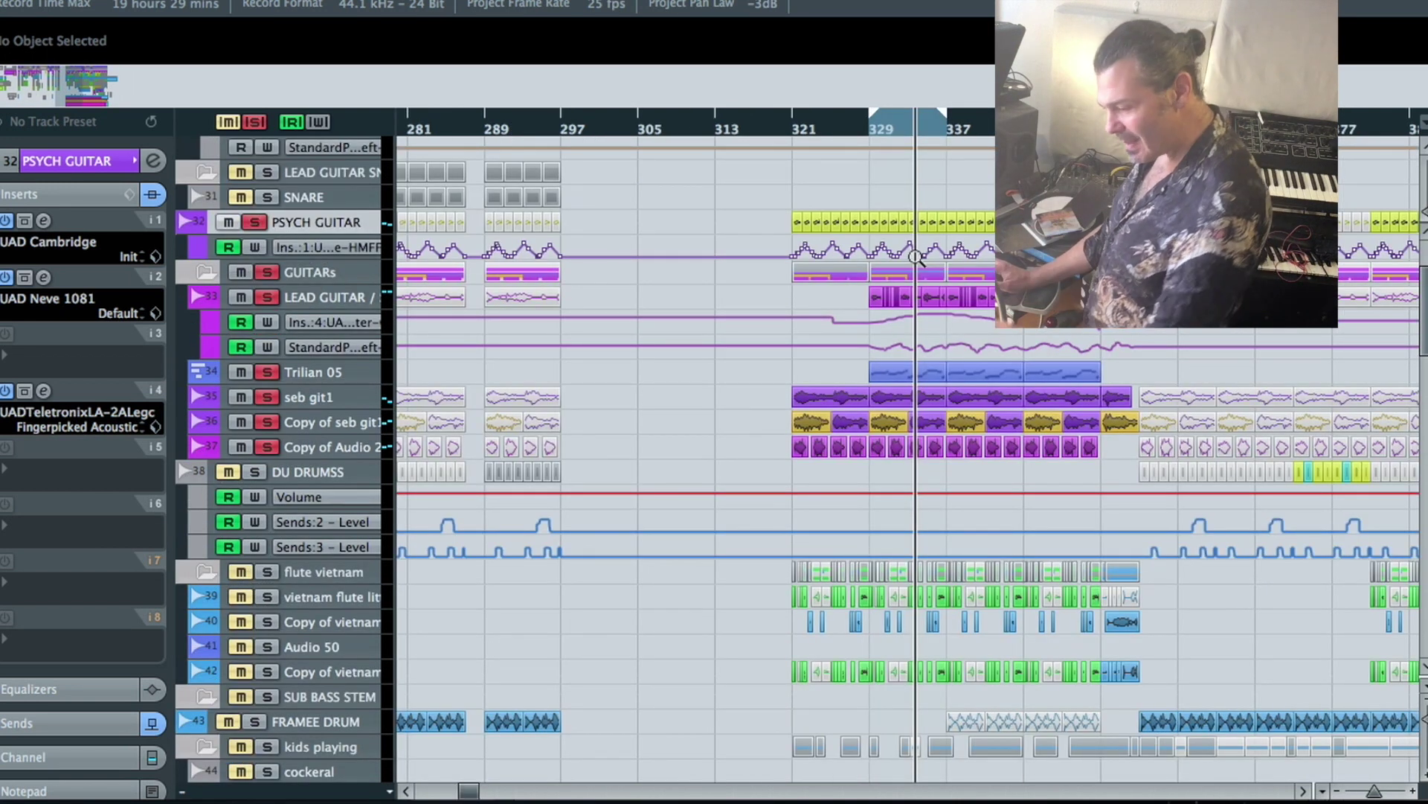
drag(1188, 509, 790, 340)
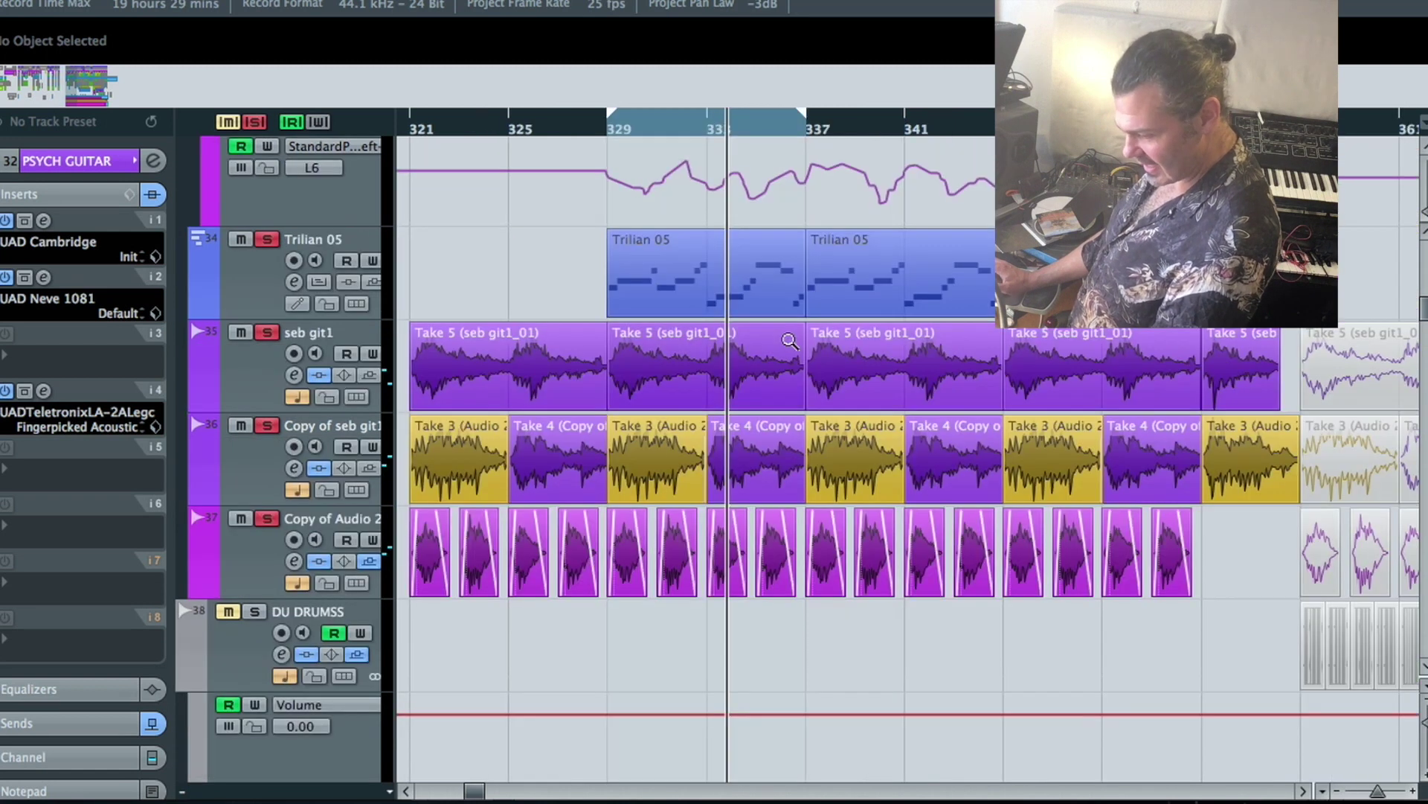
Clear all solos, solo guitar tracks 35, 36 and 37, and play them together
click(255, 122)
click(269, 332)
click(267, 425)
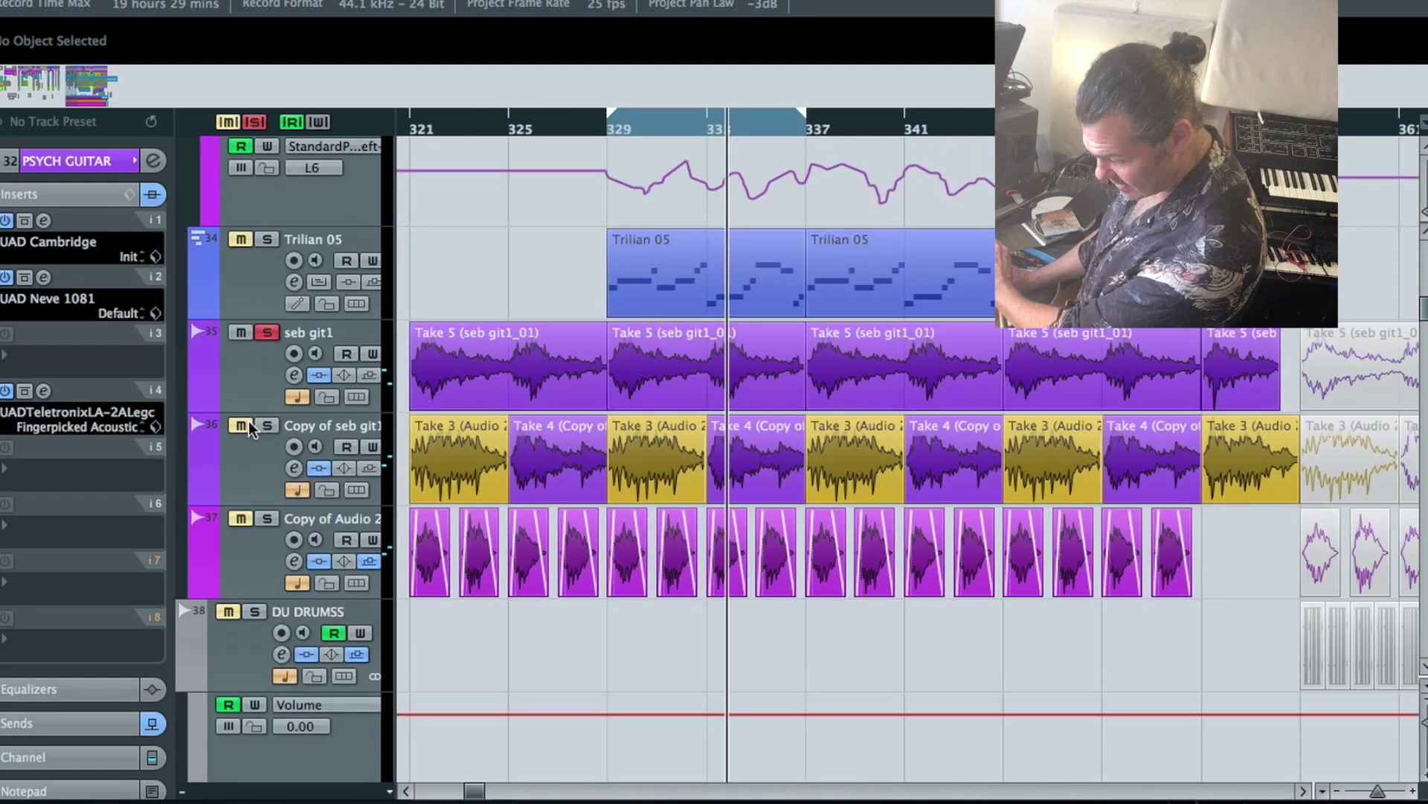
click(240, 521)
key(space)
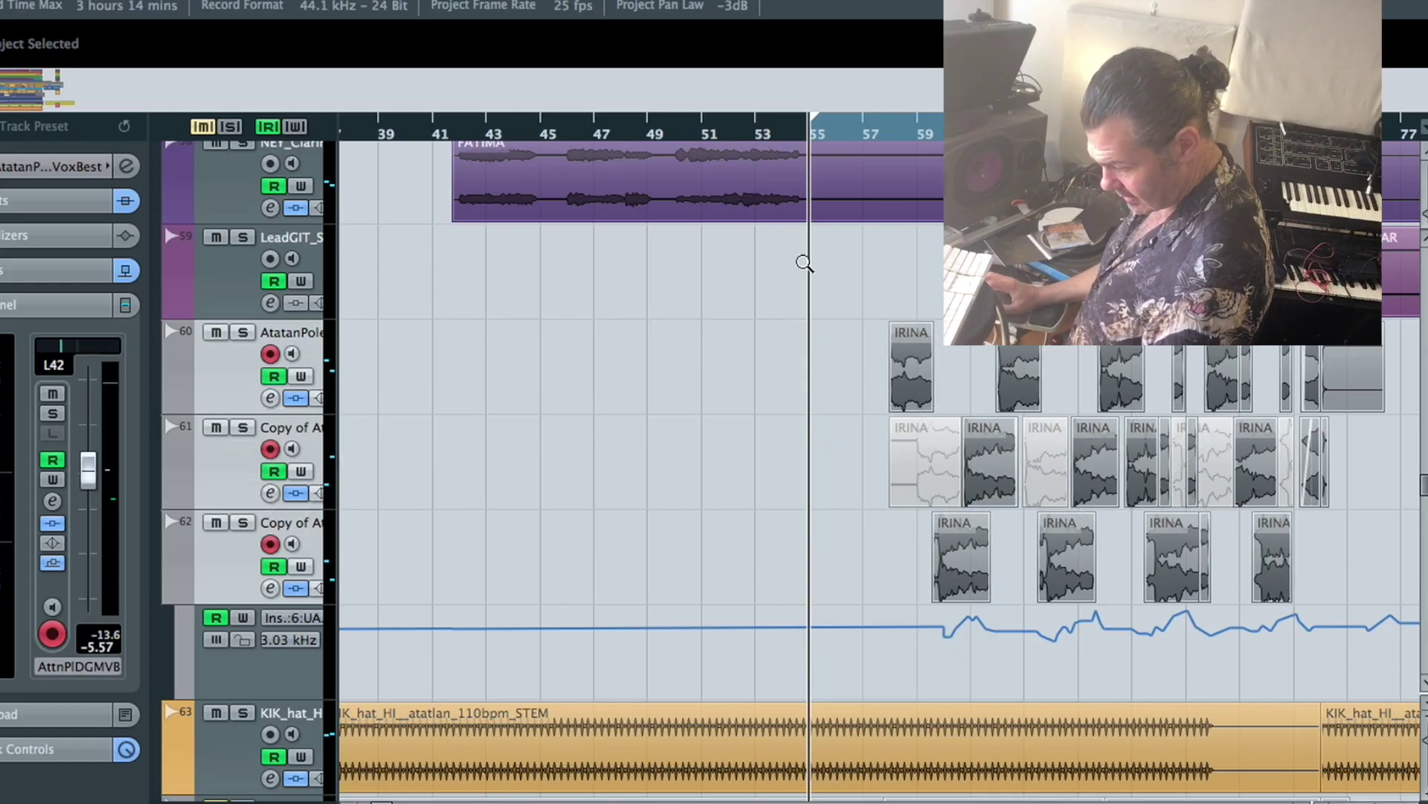
Show the whole arrangement and widen the view to bars 1–121
key(shift+f)
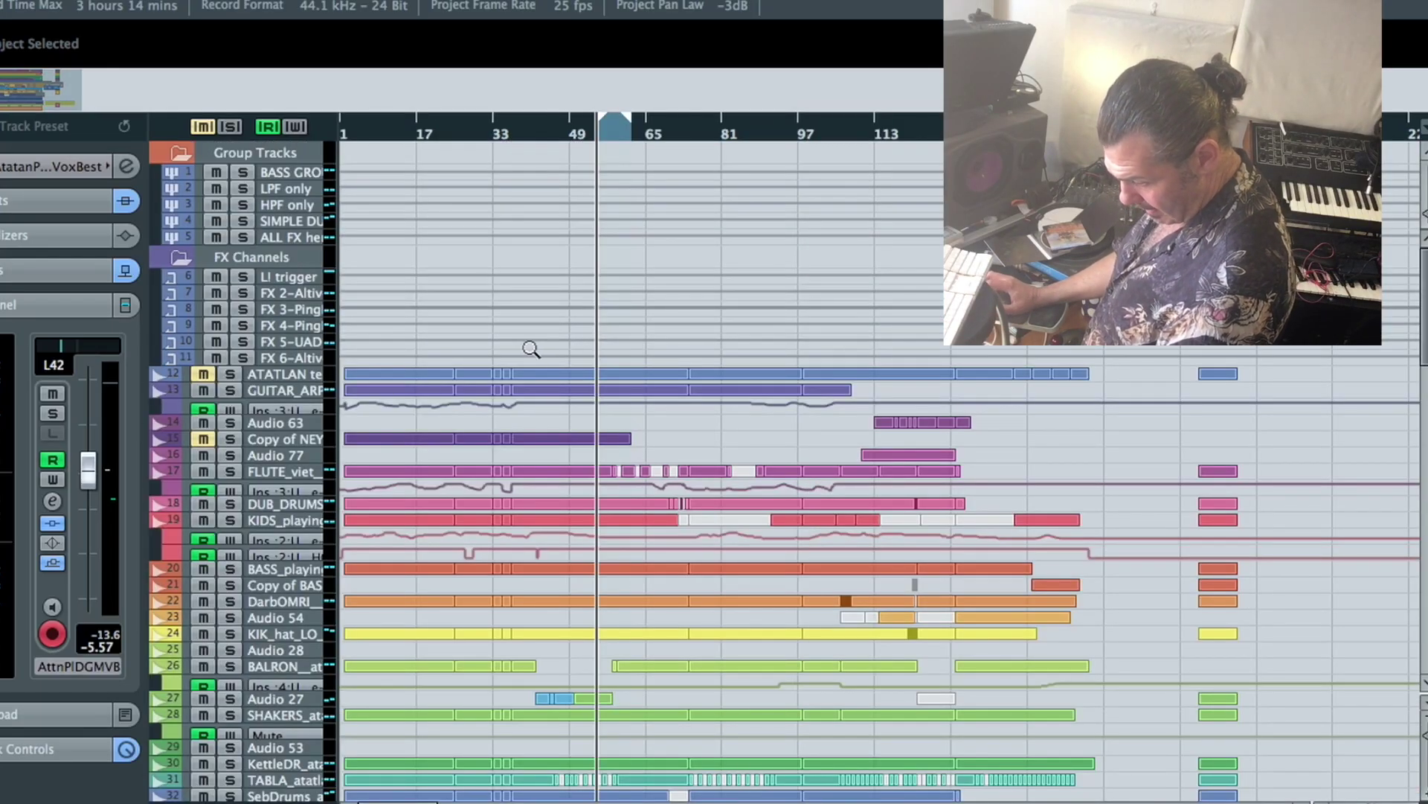
drag(526, 346, 785, 779)
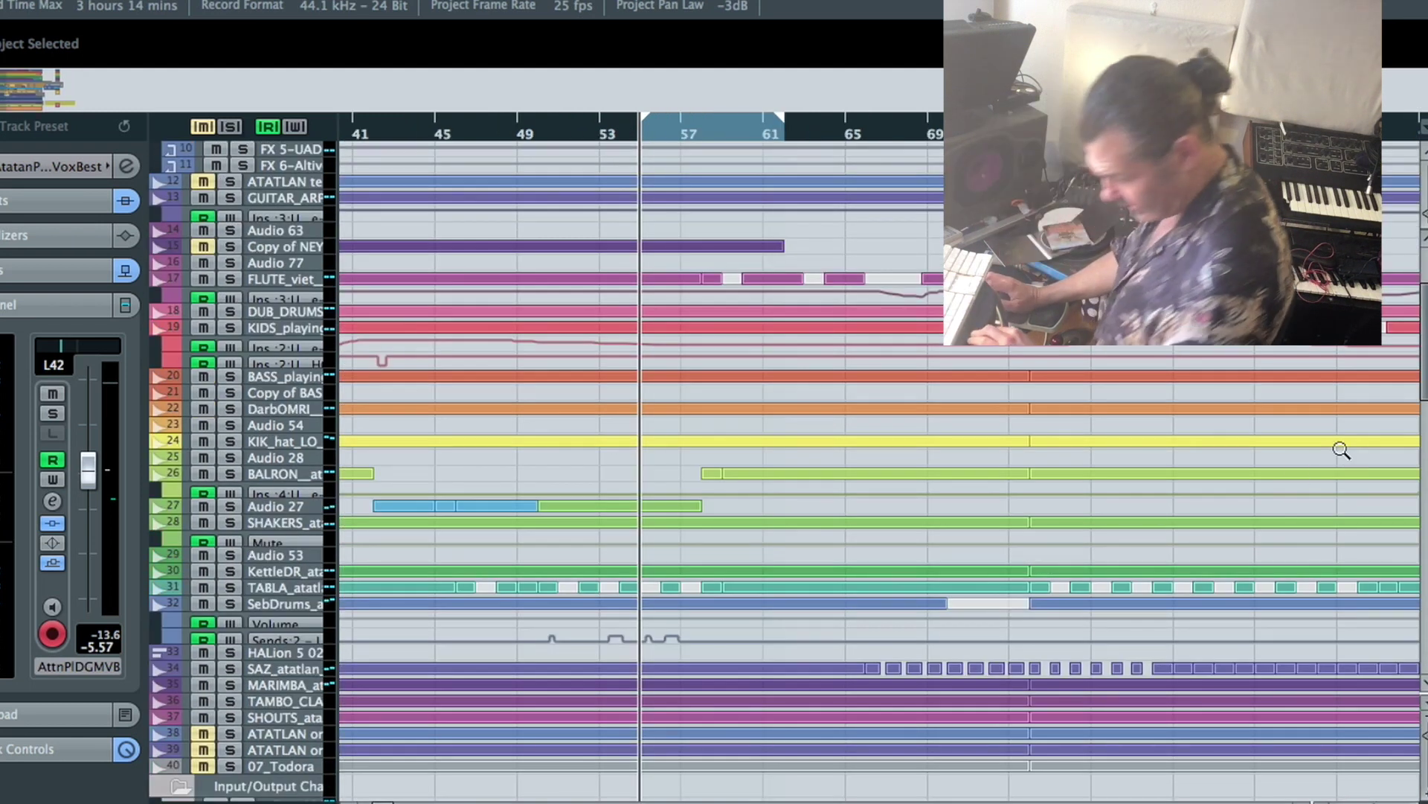
key(g)
key(g)
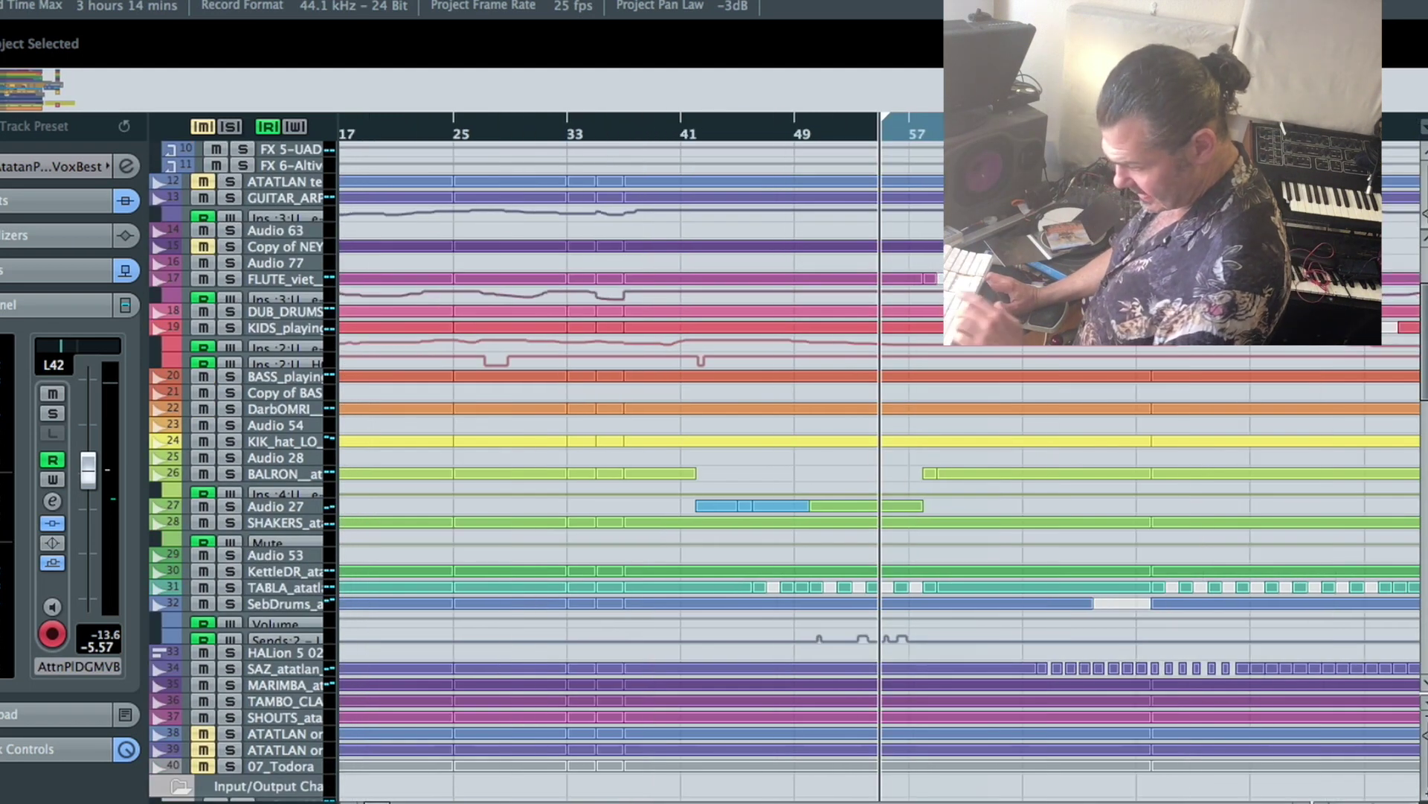
drag(1423, 335, 1421, 479)
key(g)
Zoom into the chopped vocal clips on tracks 60–62 around bars 58–66, then back to the full project
drag(1035, 690, 617, 526)
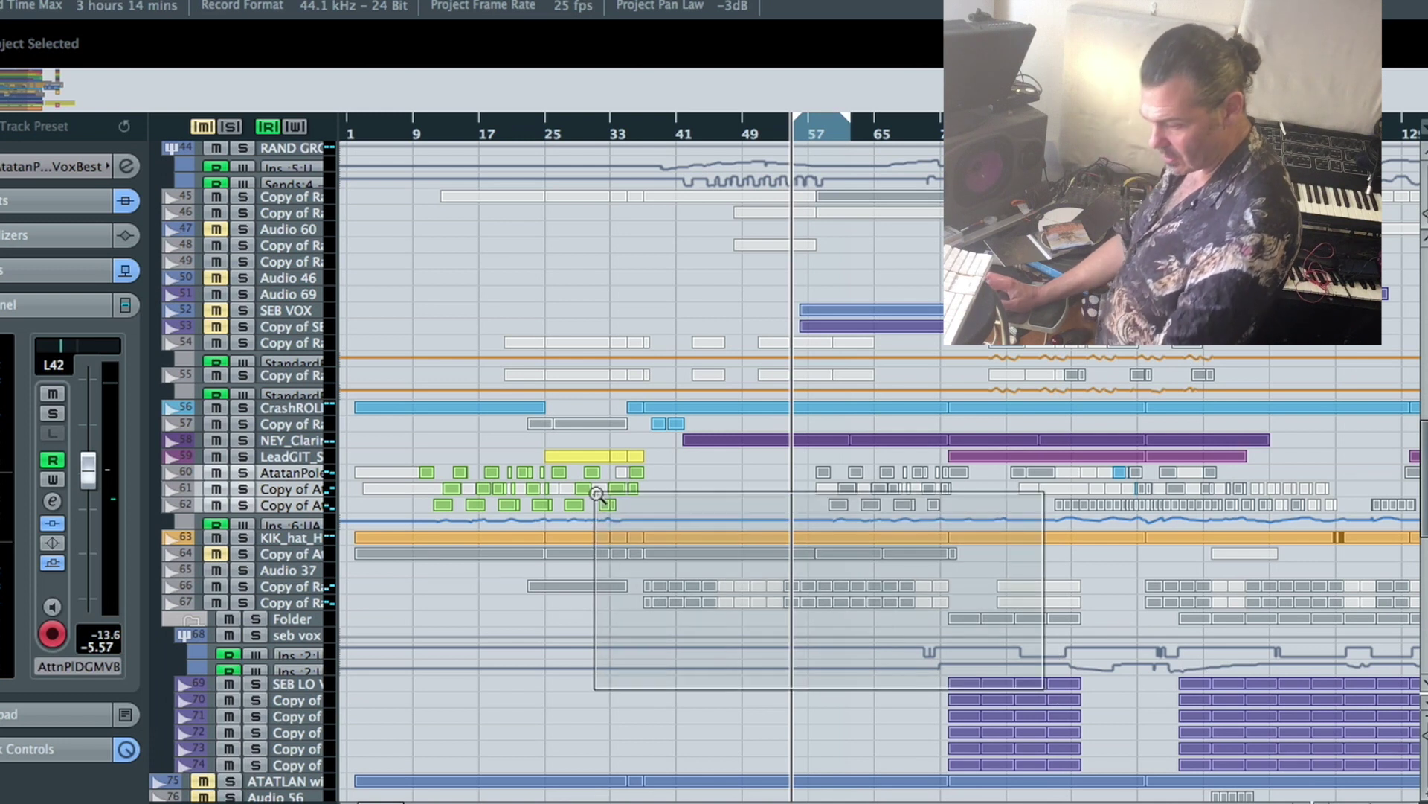
drag(598, 494, 598, 494)
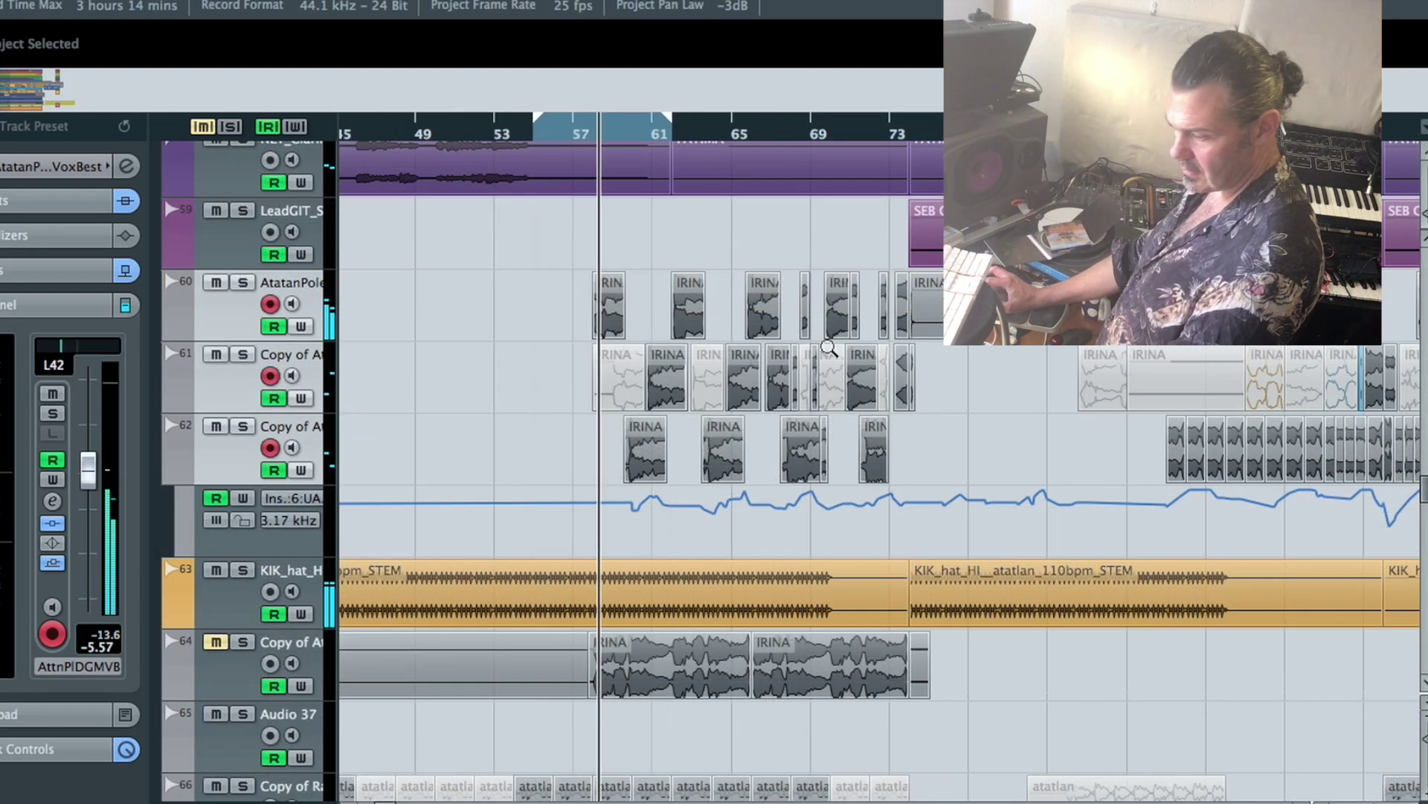
drag(516, 254, 1001, 537)
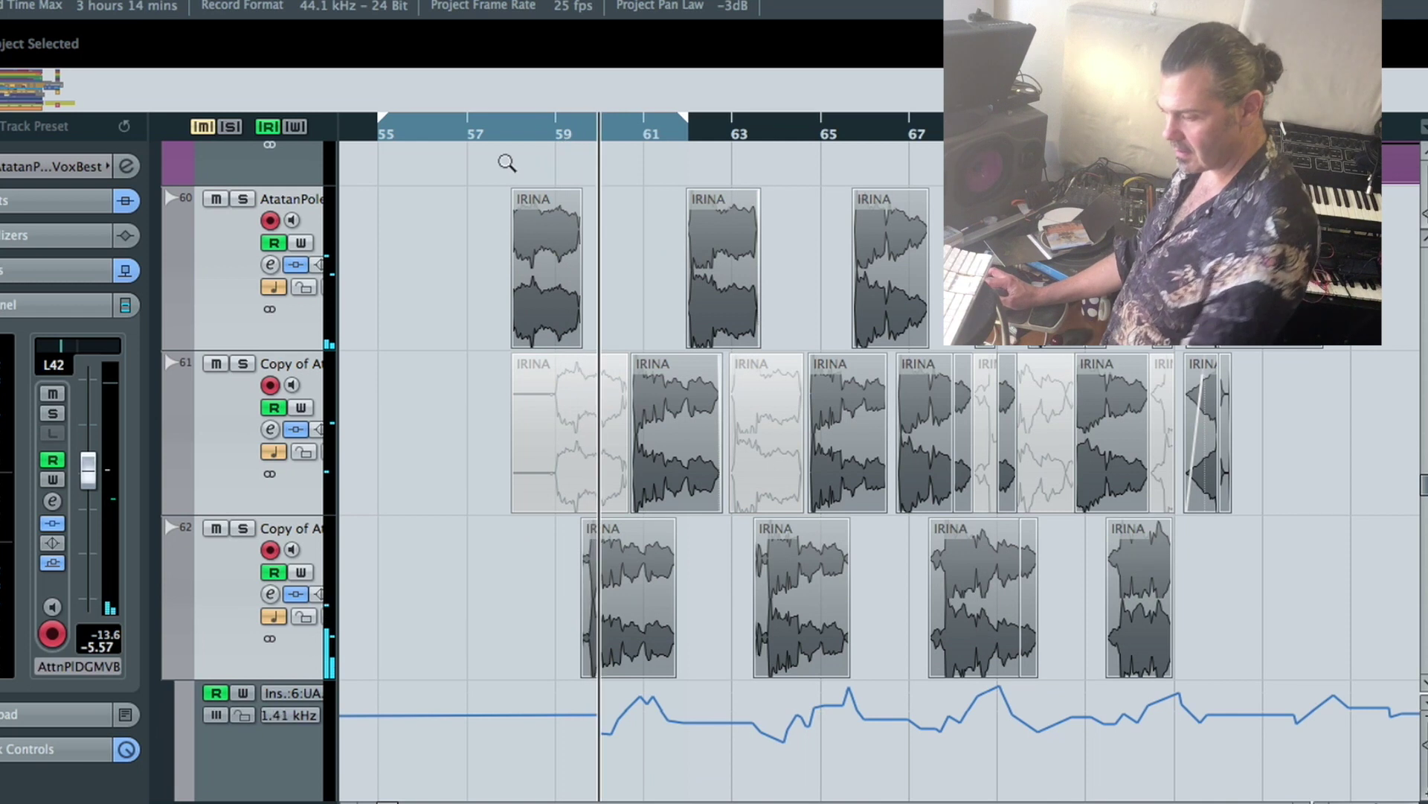
drag(479, 163, 1239, 718)
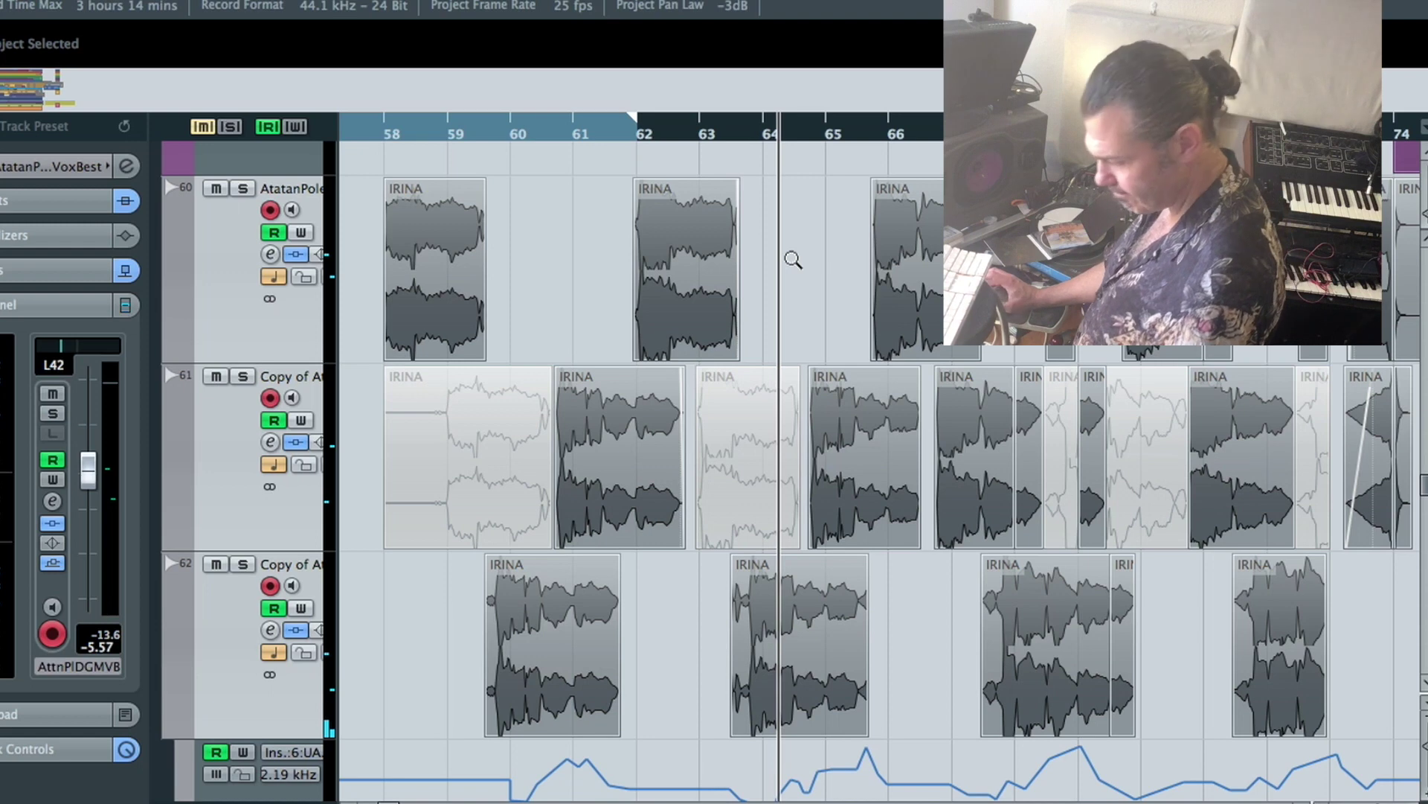
key(shift+f)
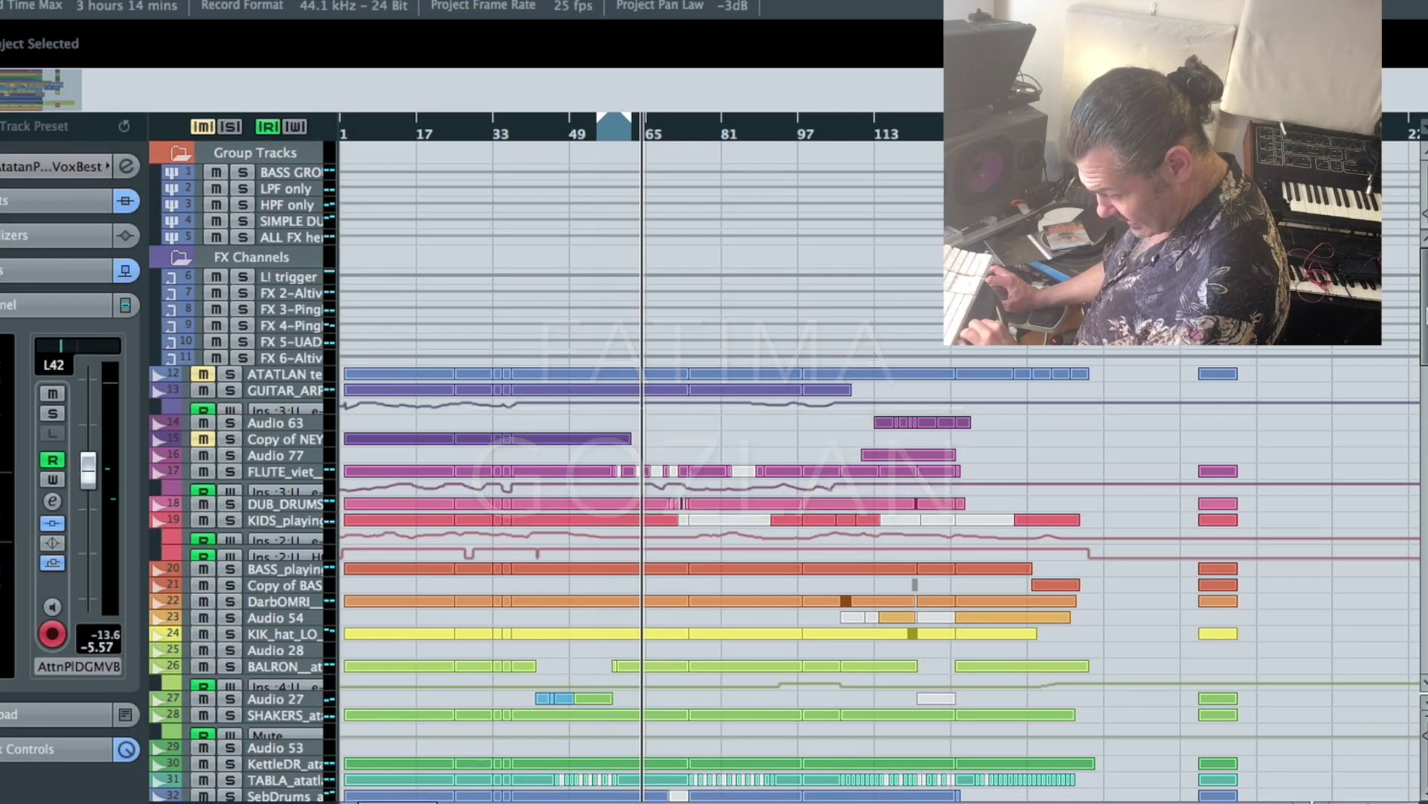
Scroll the track list to tracks 56–67 and zoom out to the whole project
scroll(786, 445, down, 10)
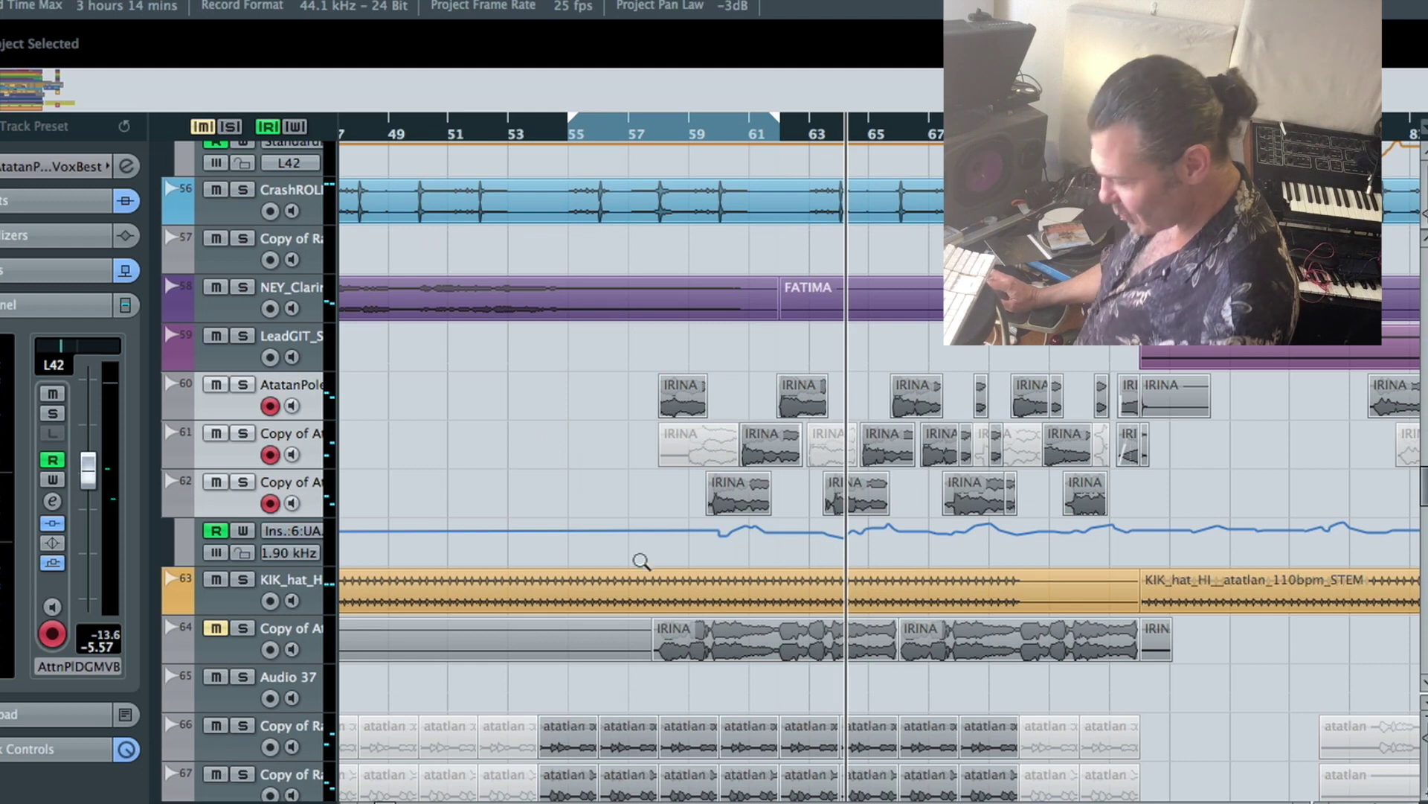
key(shift+f)
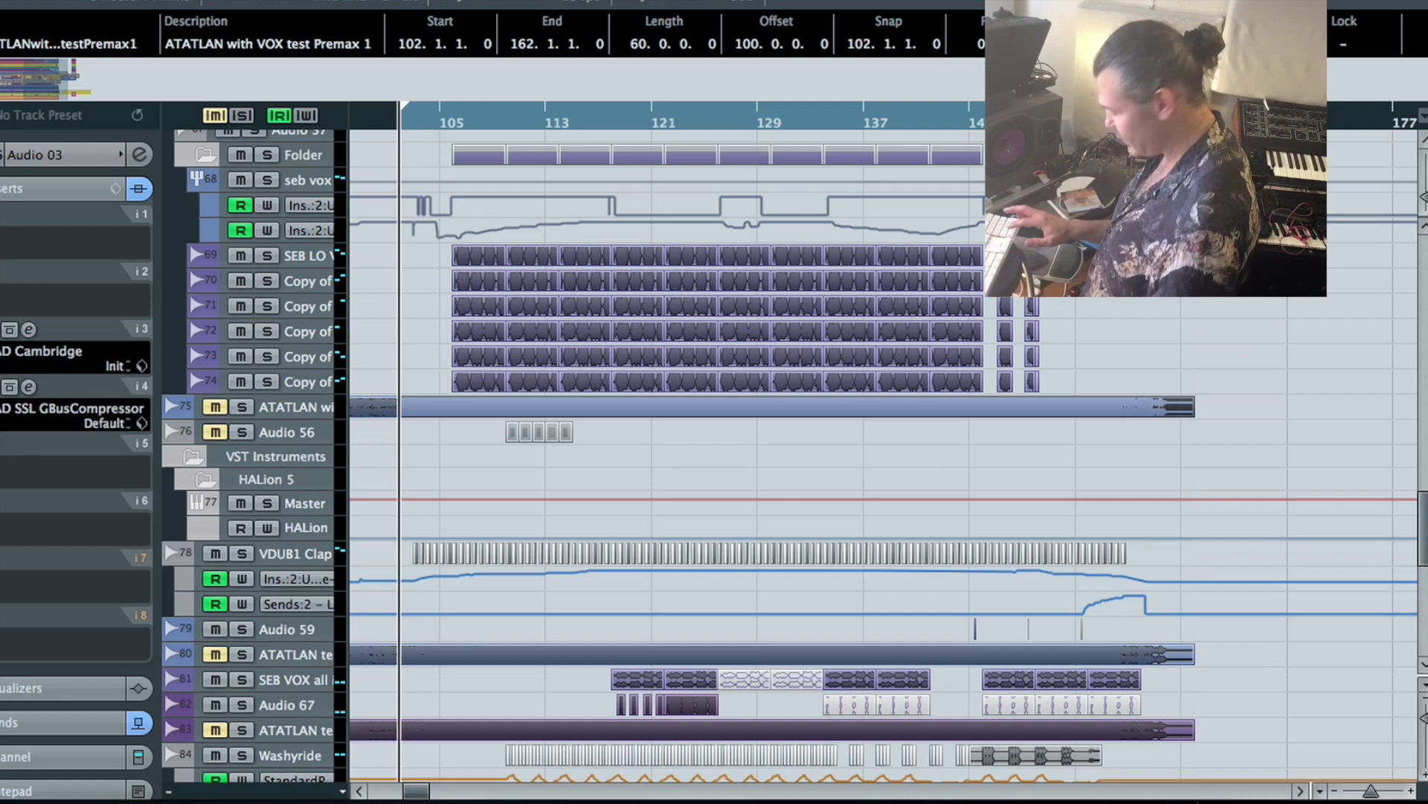
Solo Audio 03, zoom into its slices around bars 102–121, then unsolo it
key(g)
key(g)
key(g)
key(g)
key(shift+g)
key(shift+g)
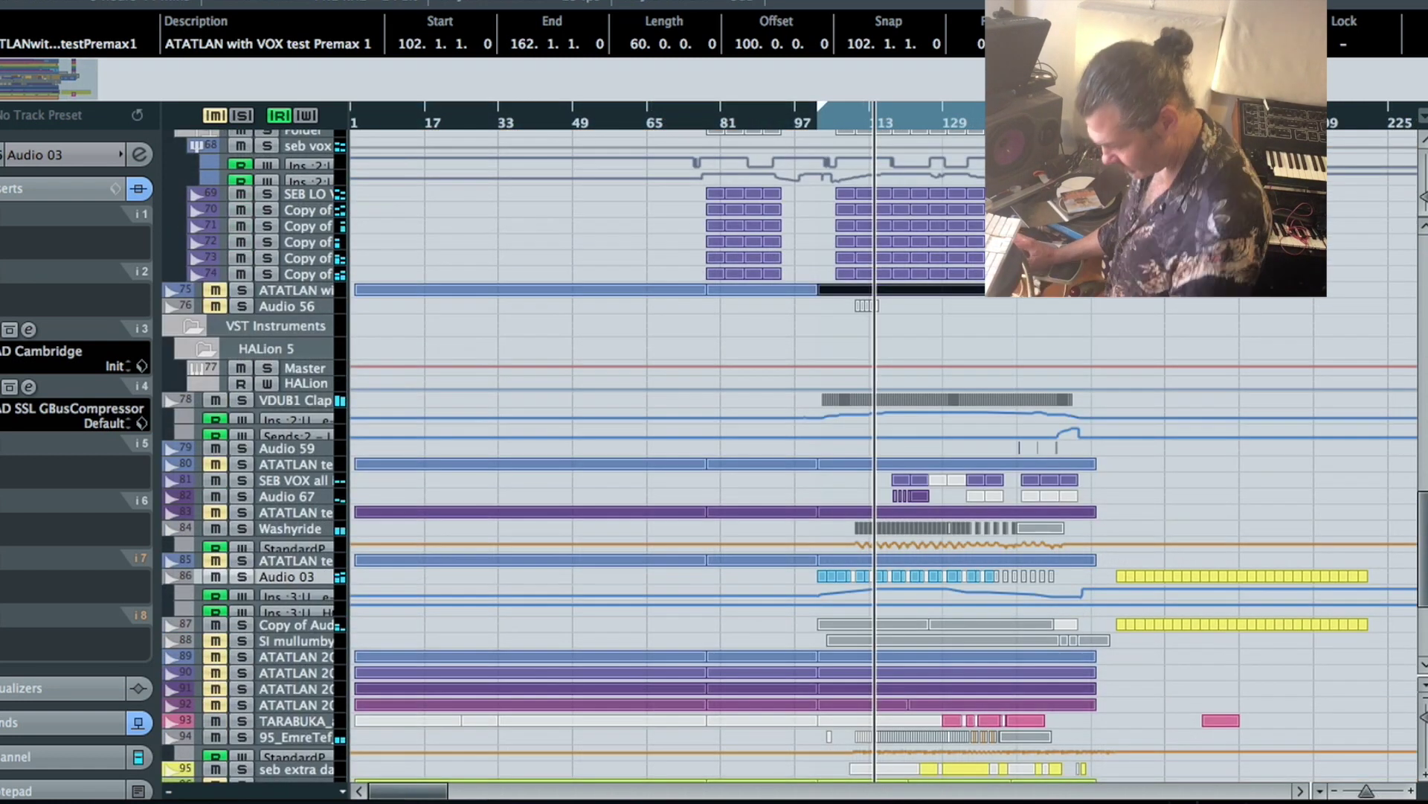
drag(1020, 618, 788, 529)
click(241, 395)
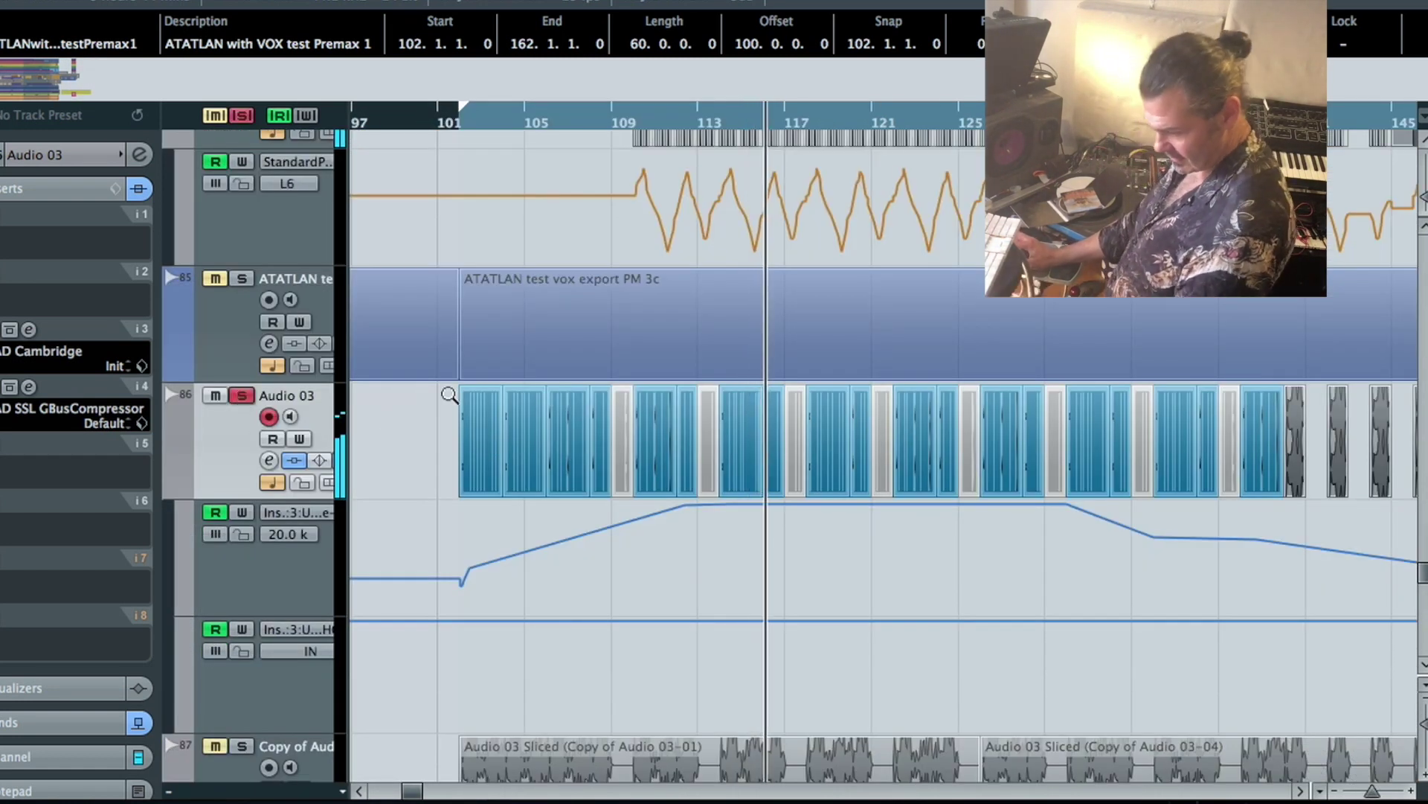
drag(882, 372, 428, 546)
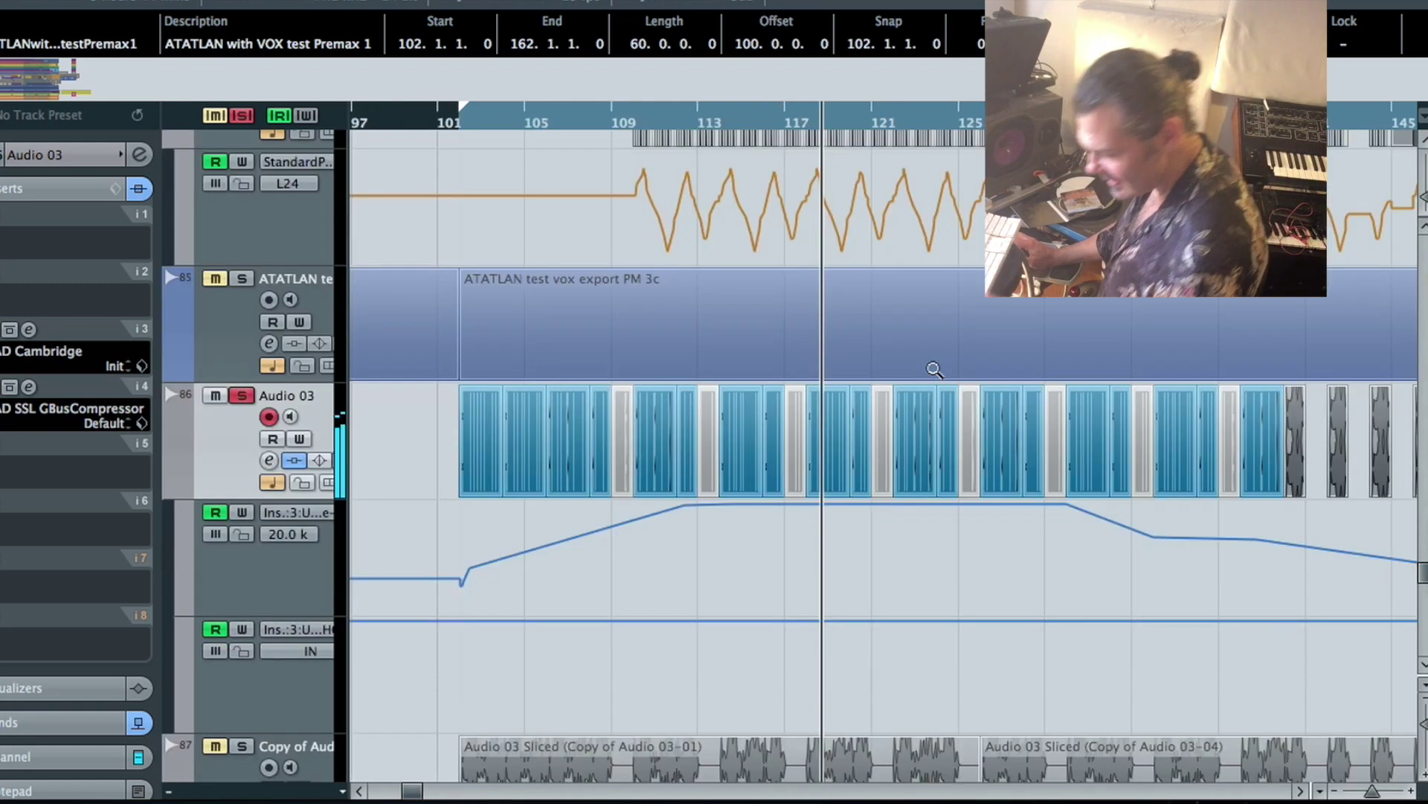
key(alt+n)
drag(1053, 568, 707, 285)
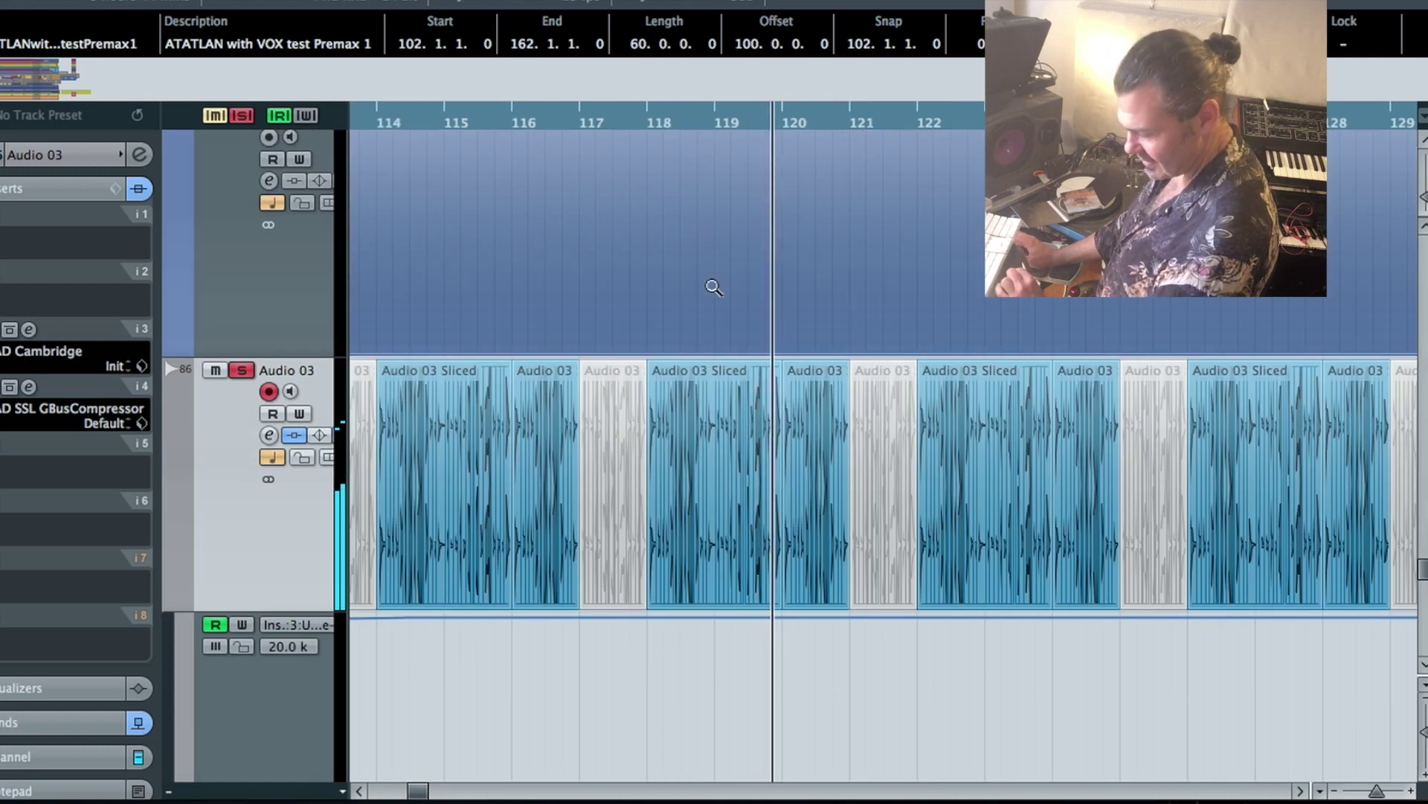
click(242, 370)
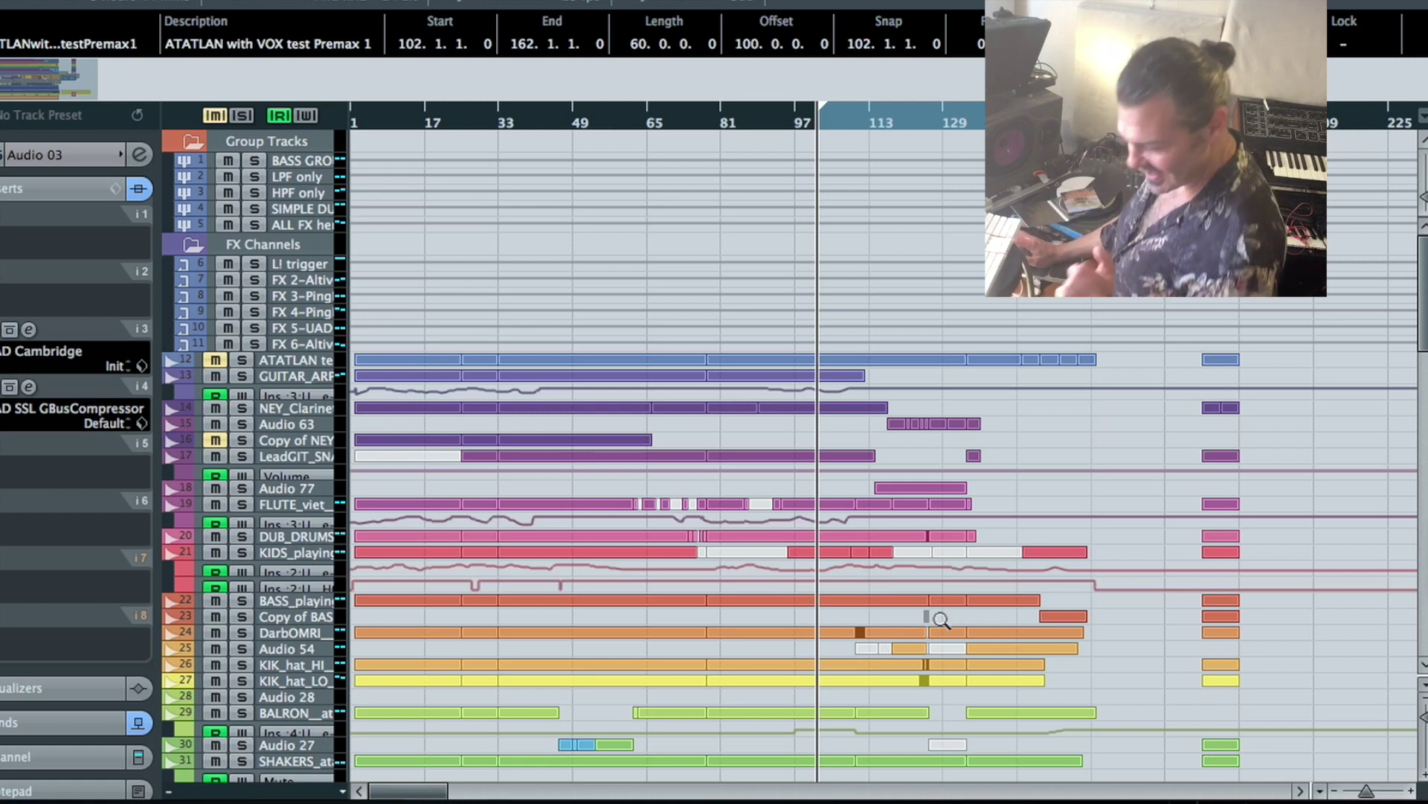
Zoom in closer on the Audio 03 slices, then back out to bars 1–225
drag(1423, 353, 1424, 575)
click(790, 117)
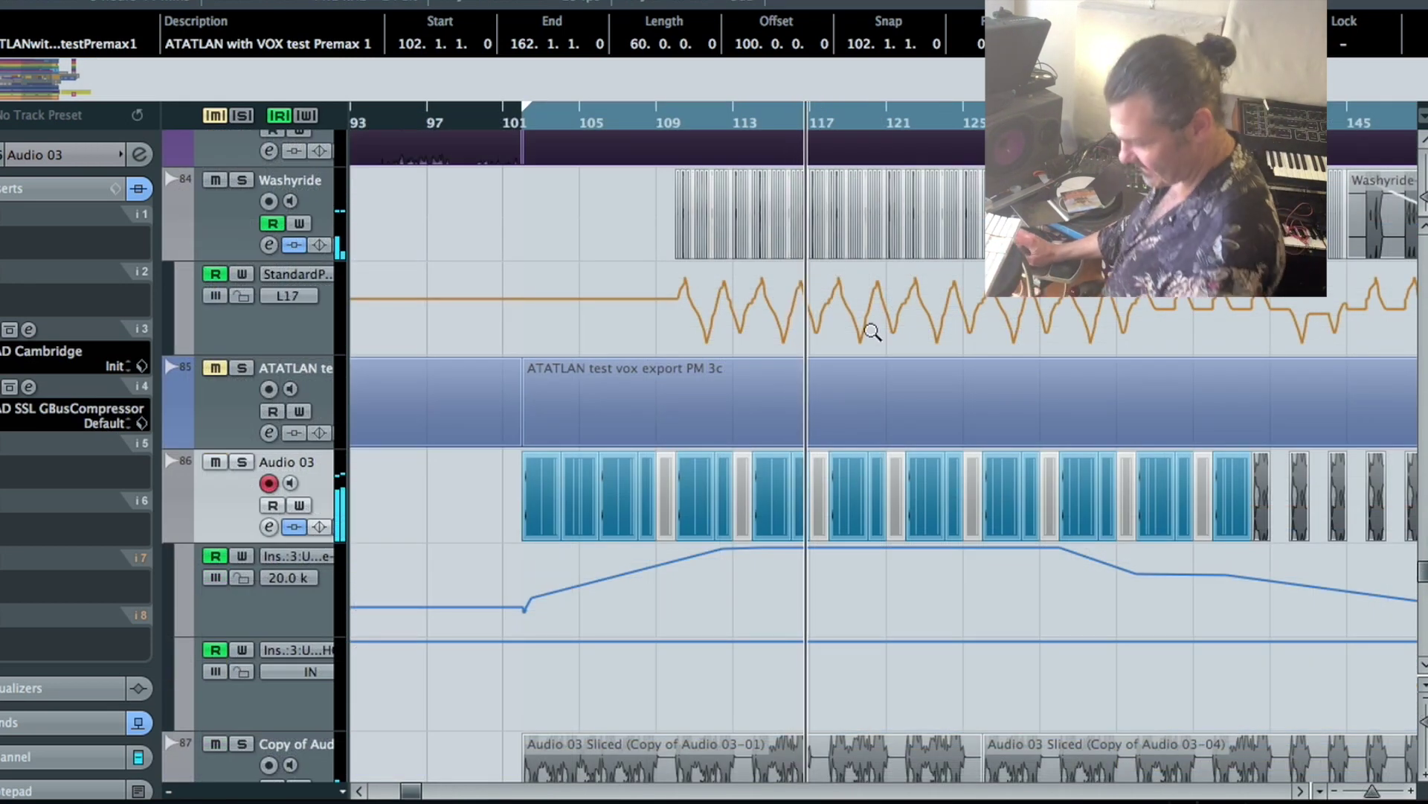
drag(1136, 592, 698, 378)
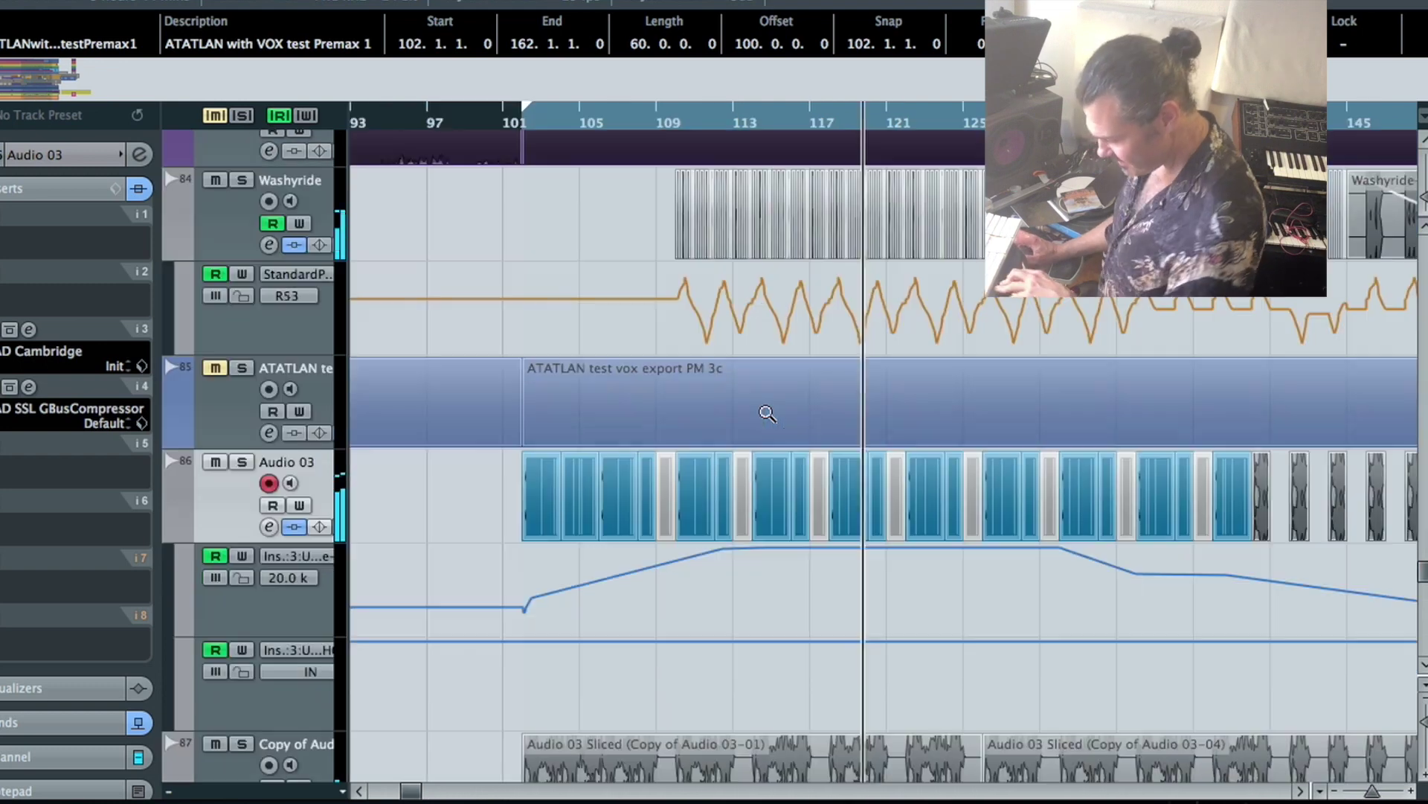
double_click(767, 413)
double_click(914, 437)
double_click(915, 438)
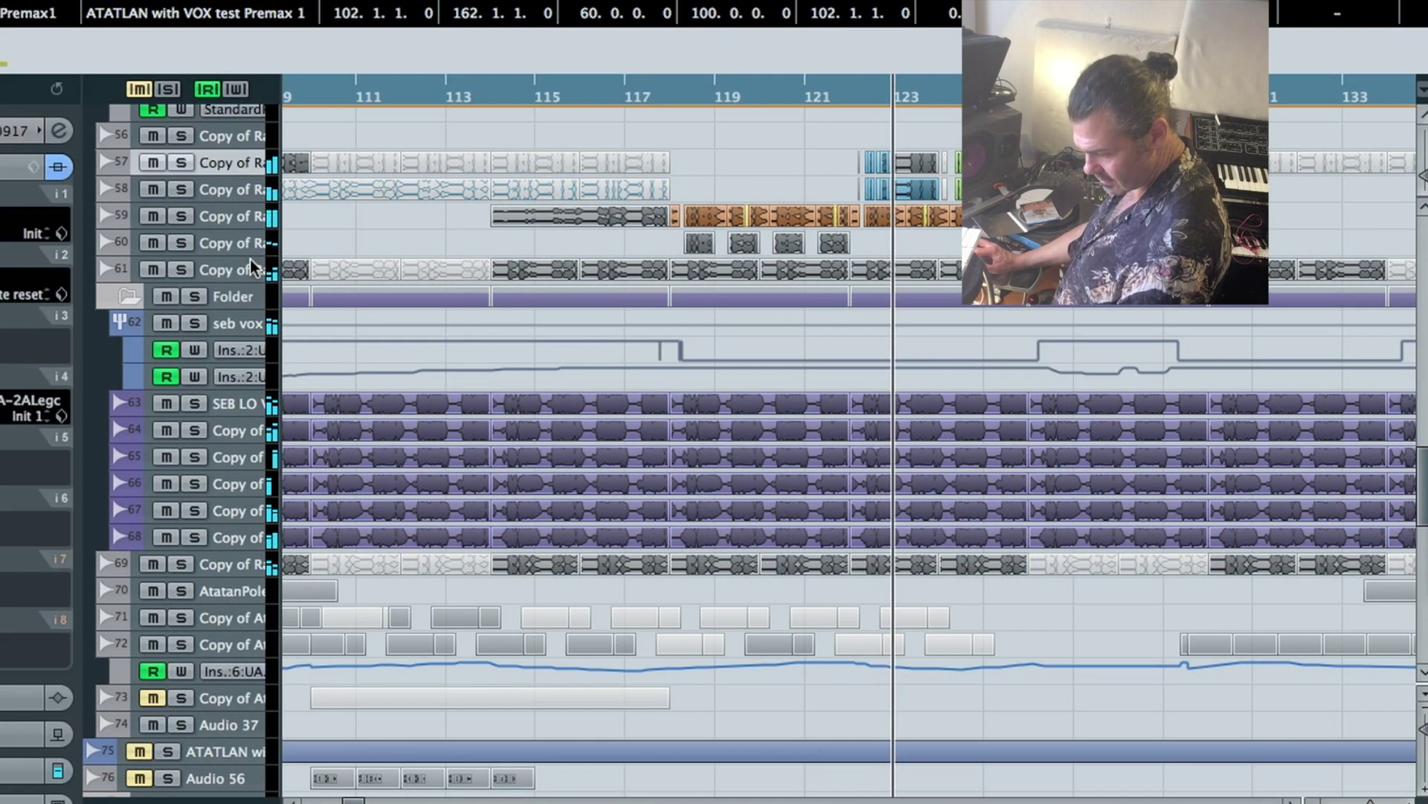
key(s)
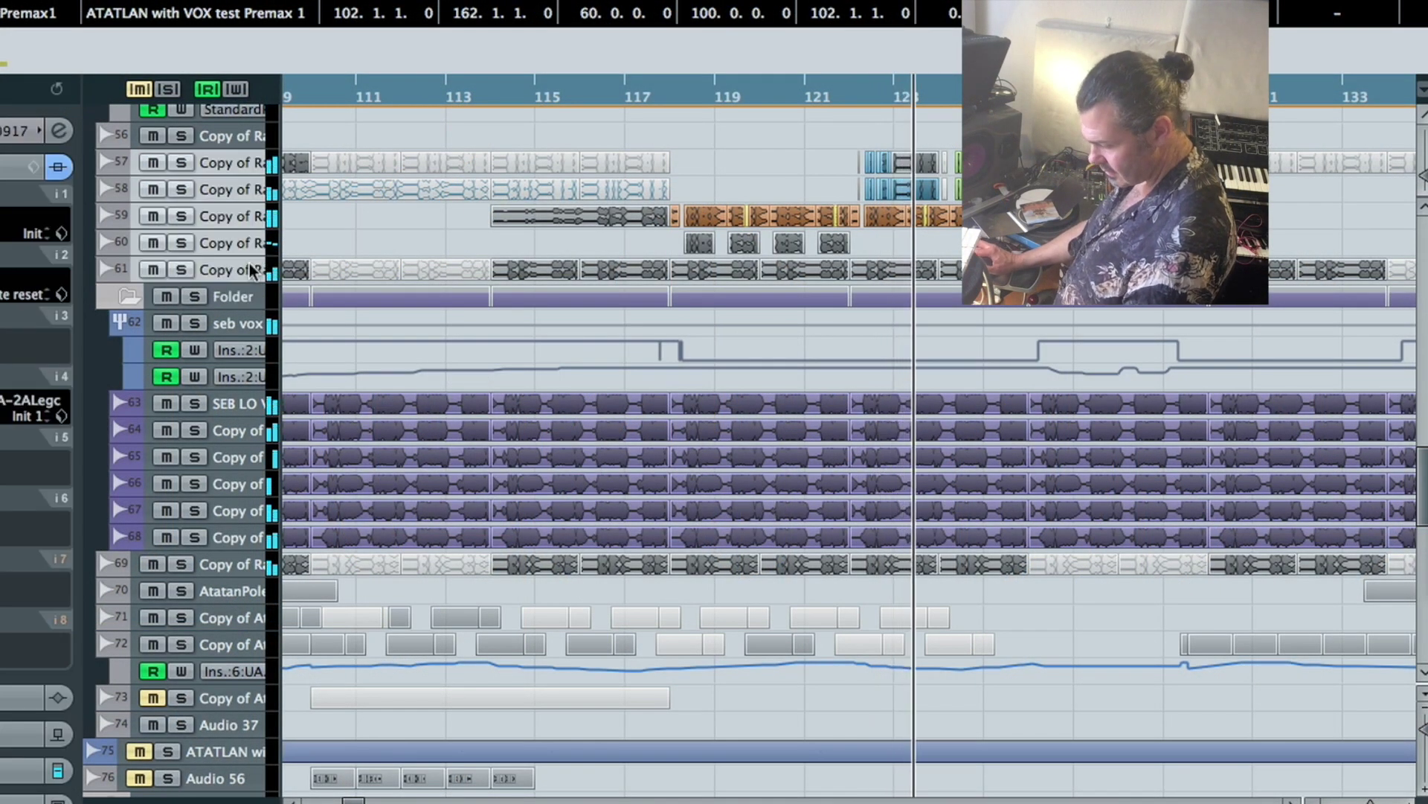
click(194, 297)
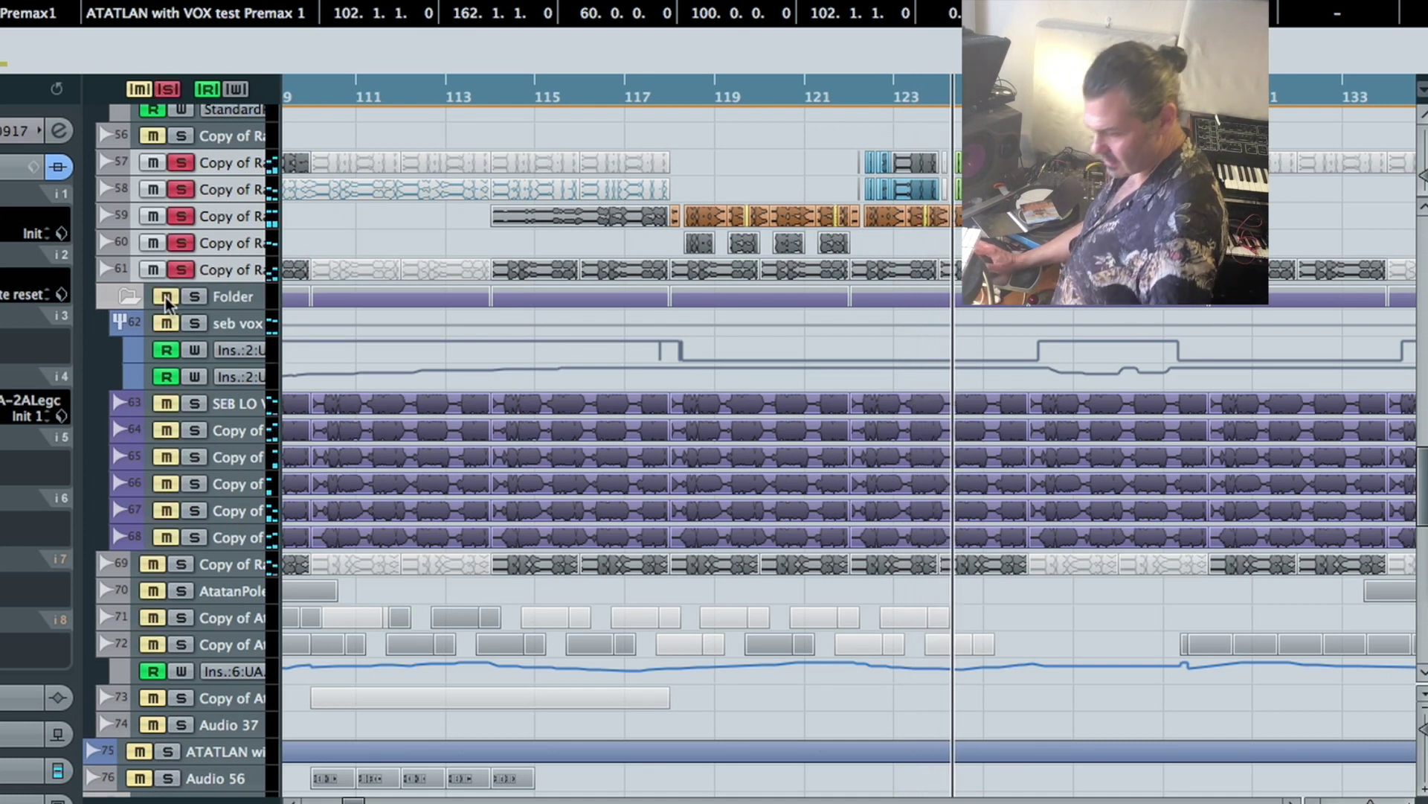
click(683, 94)
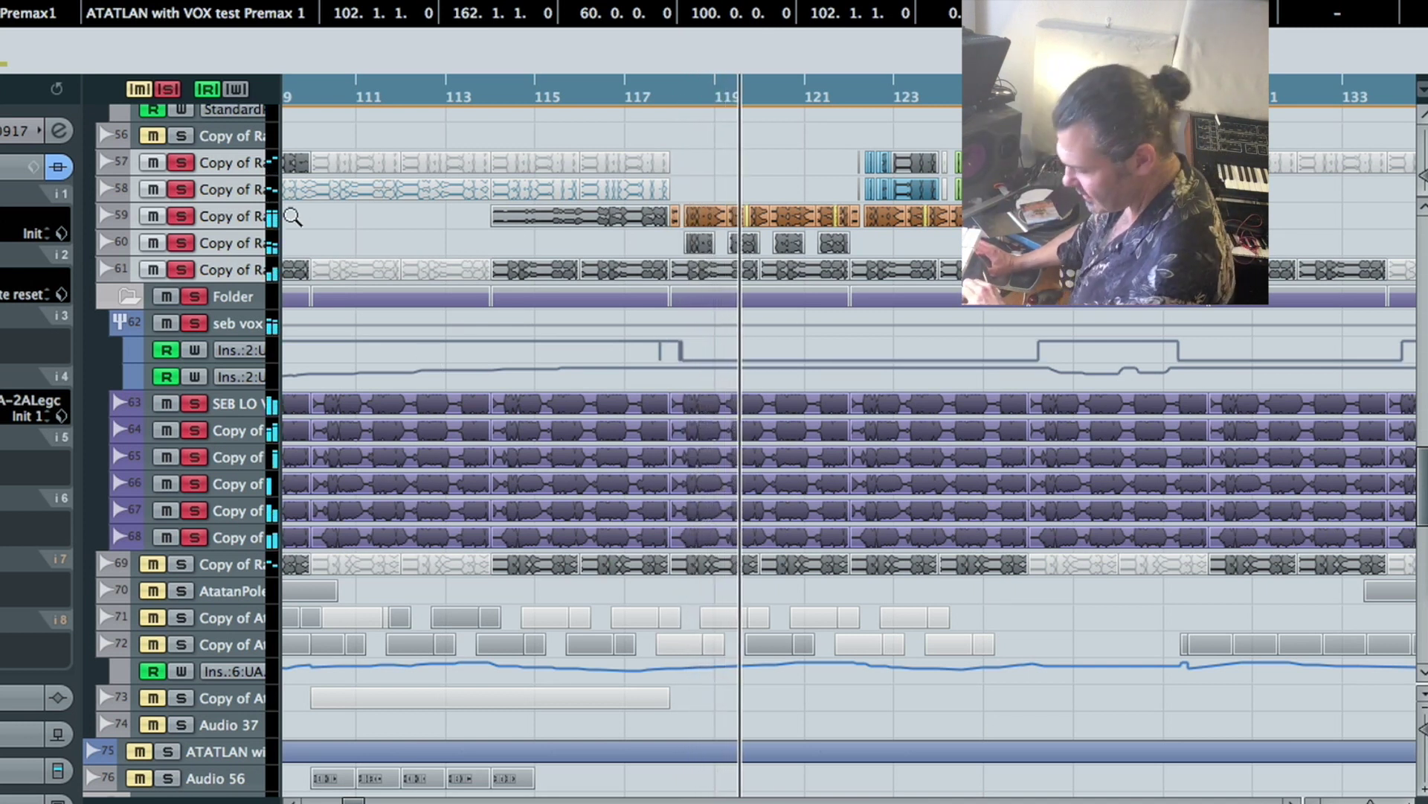
click(168, 90)
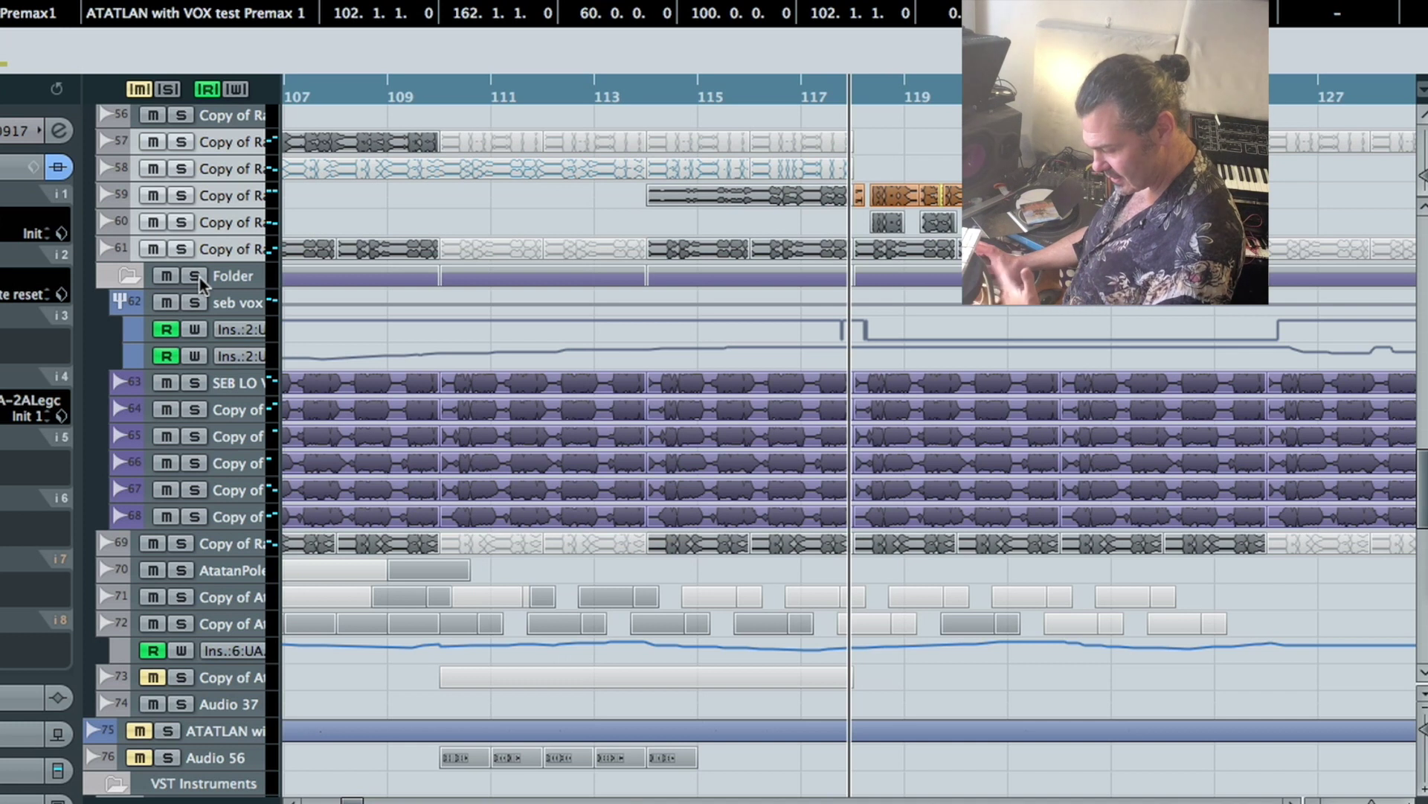
click(196, 276)
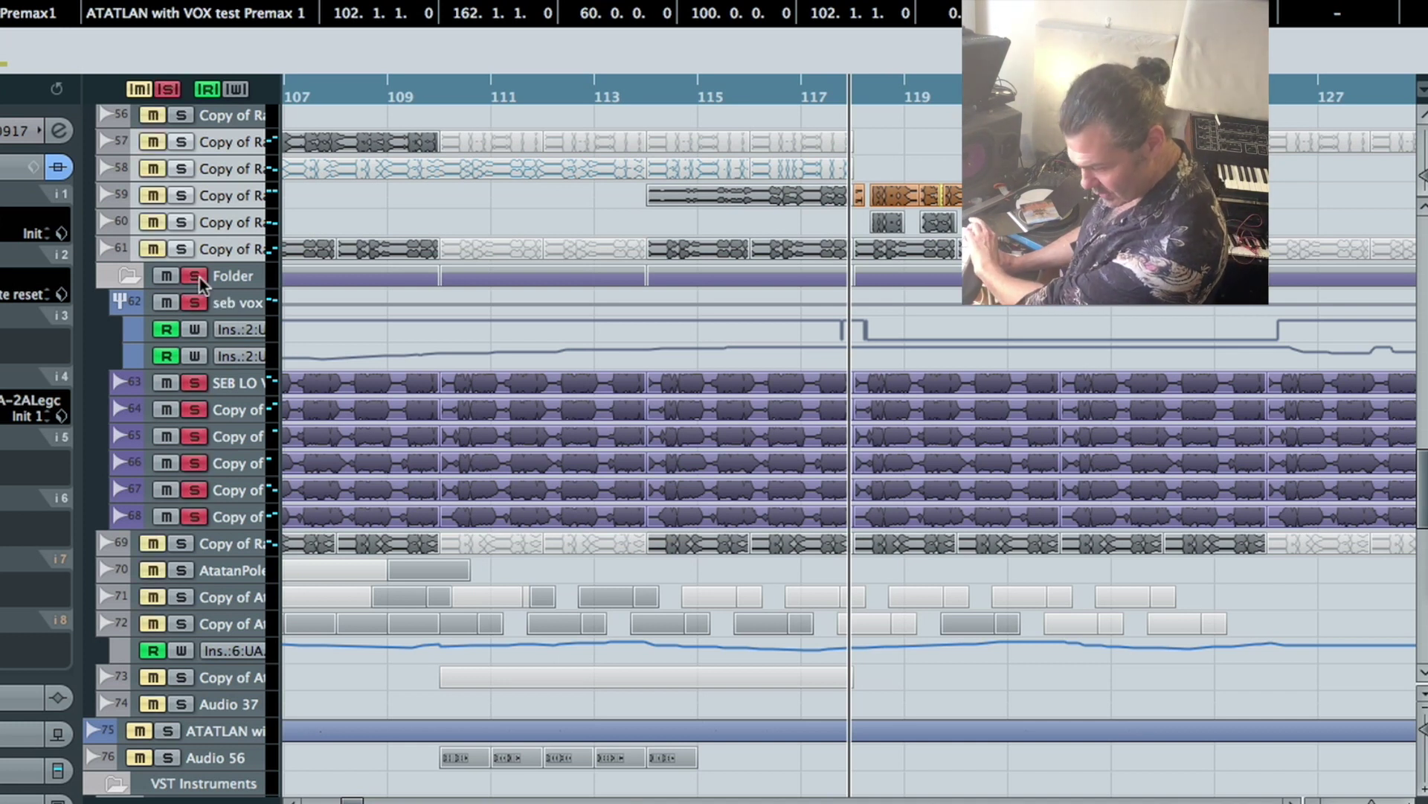
click(151, 198)
click(153, 222)
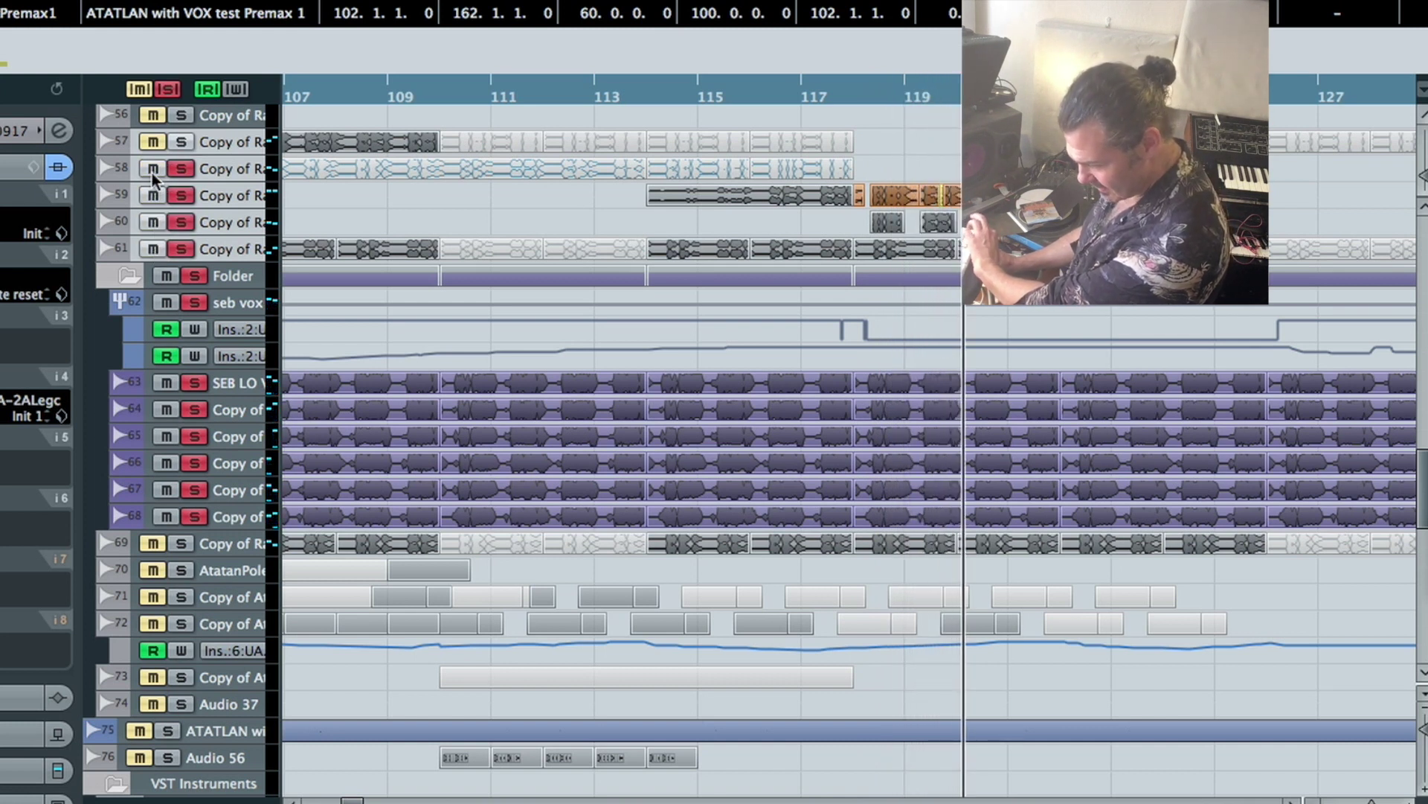
click(165, 89)
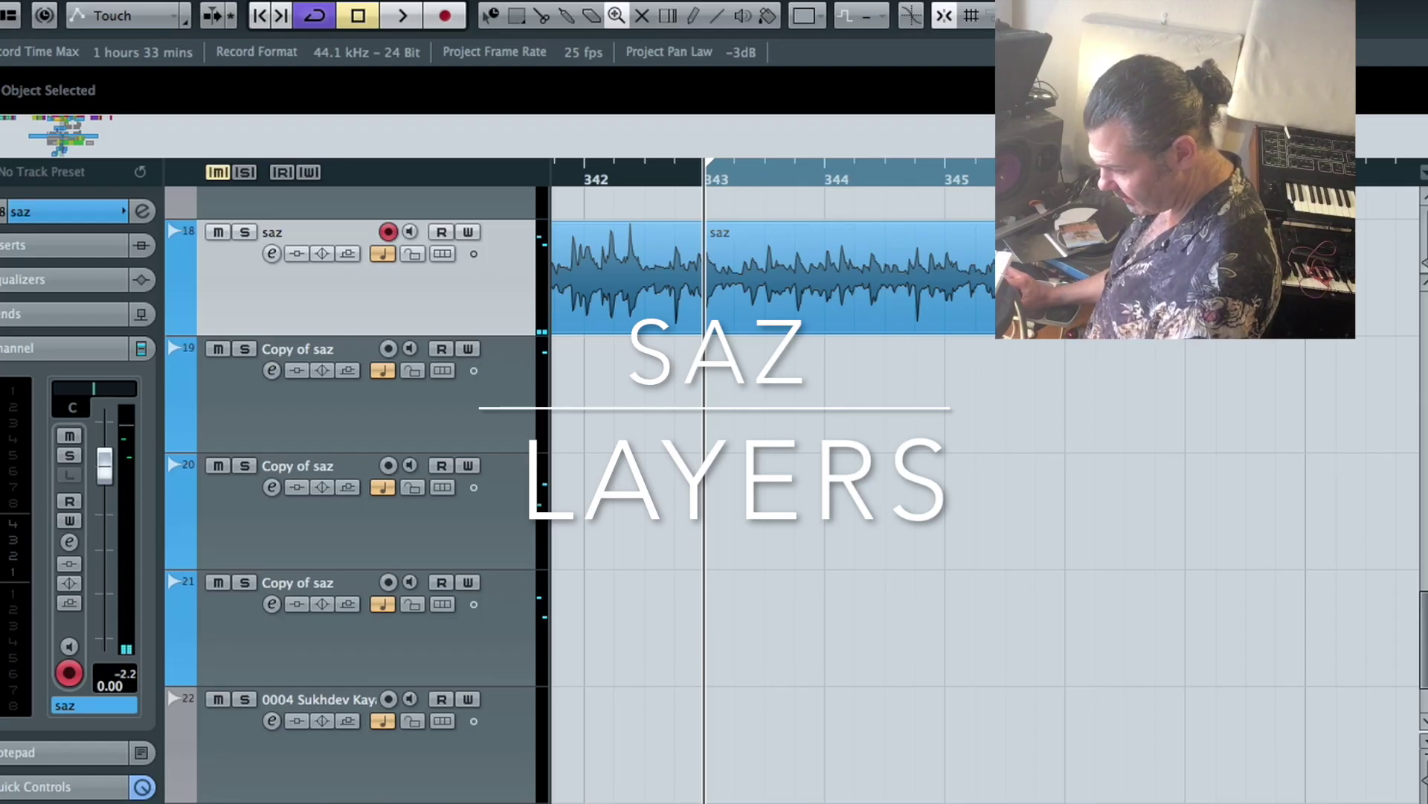
Zoom in on the saz waveform and briefly inspect it in the detail editor
drag(914, 349, 627, 400)
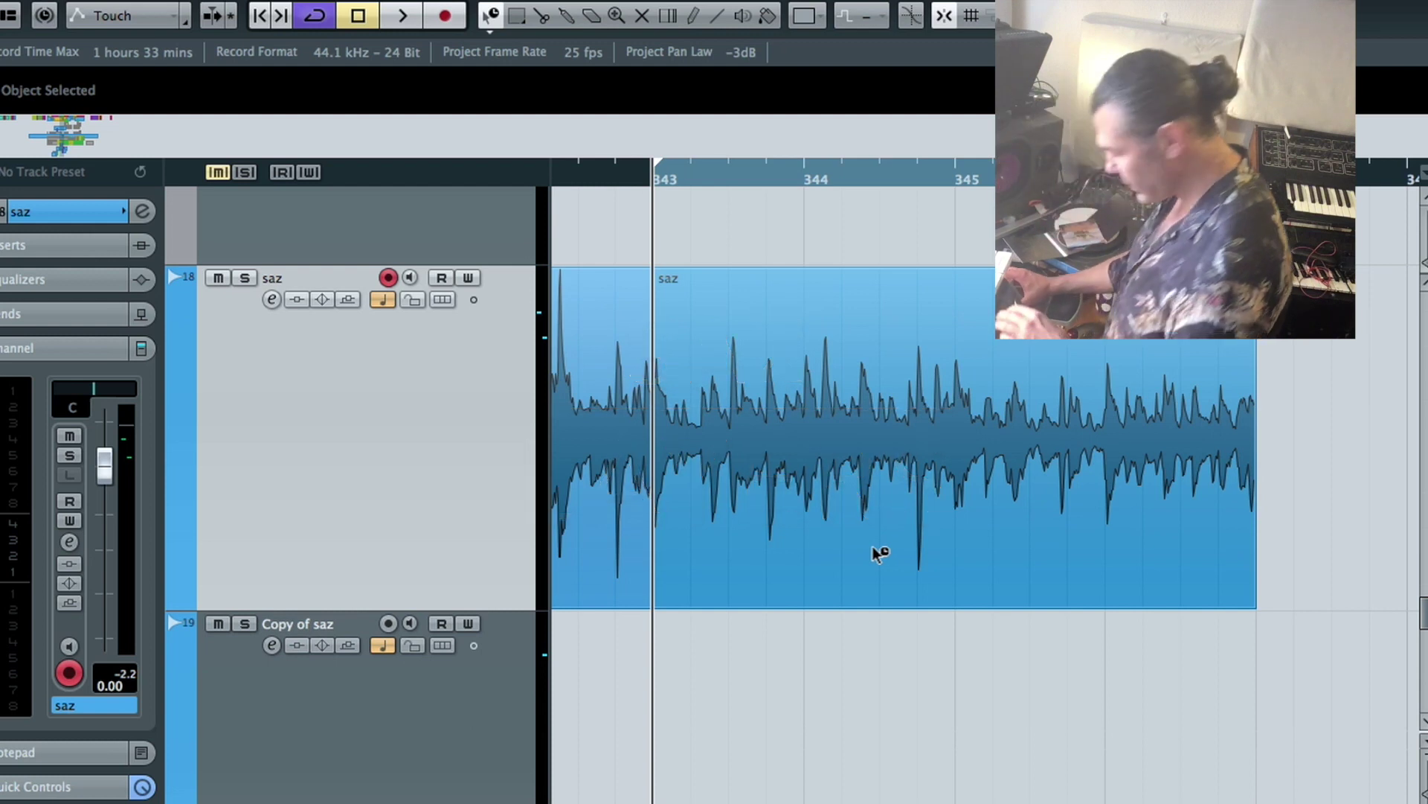
double_click(878, 552)
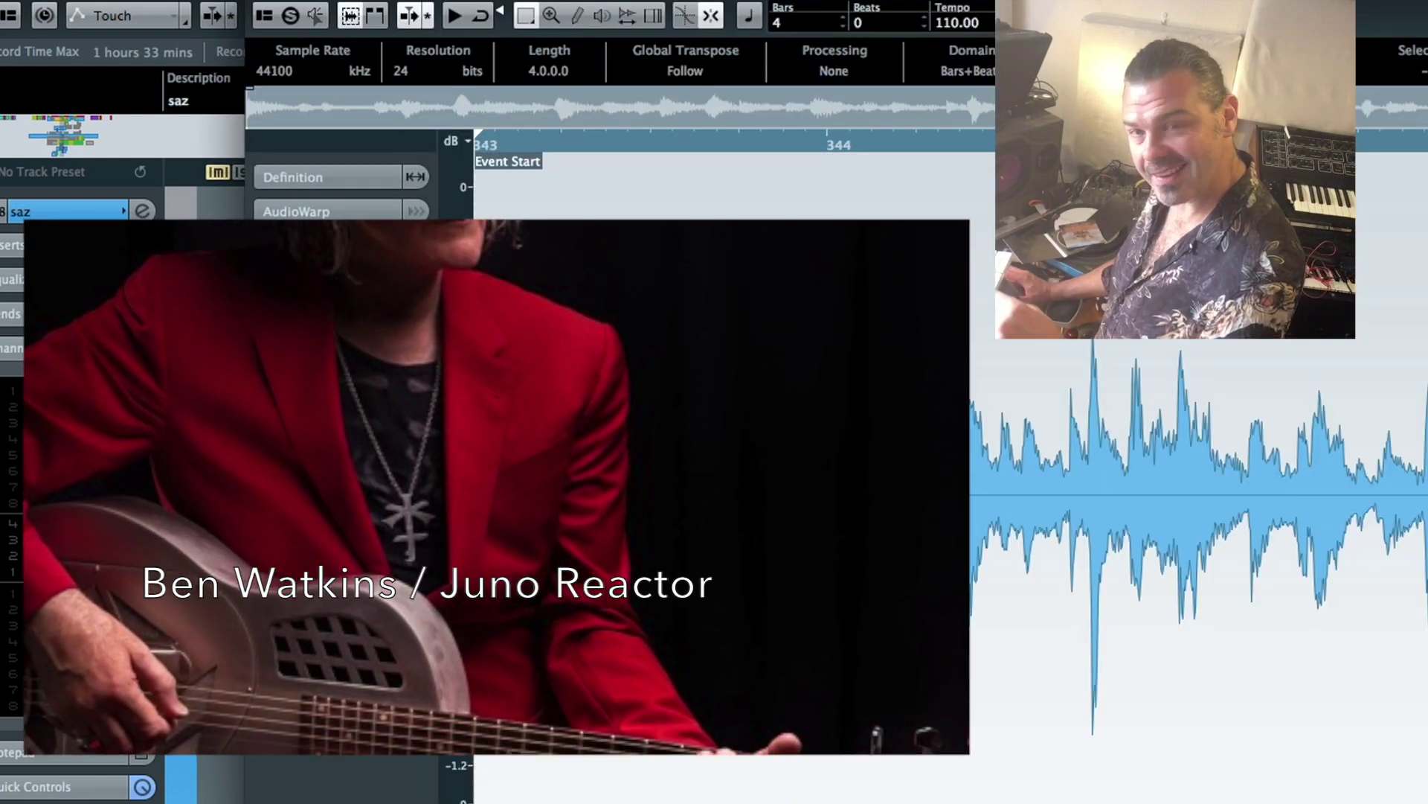
key(Escape)
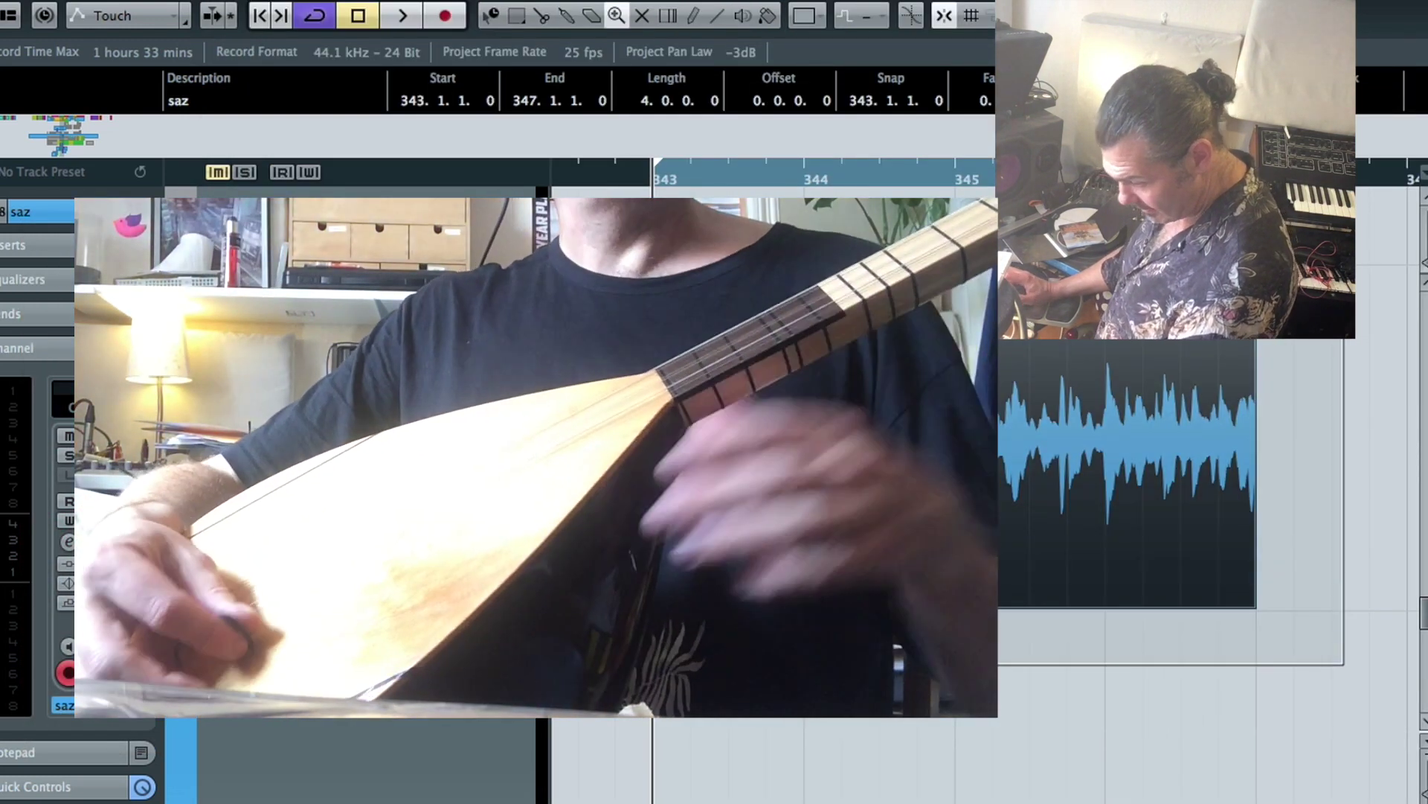
Solo the saz track, play its part from bar 343, and zoom back out
key(6)
key(3)
key(s)
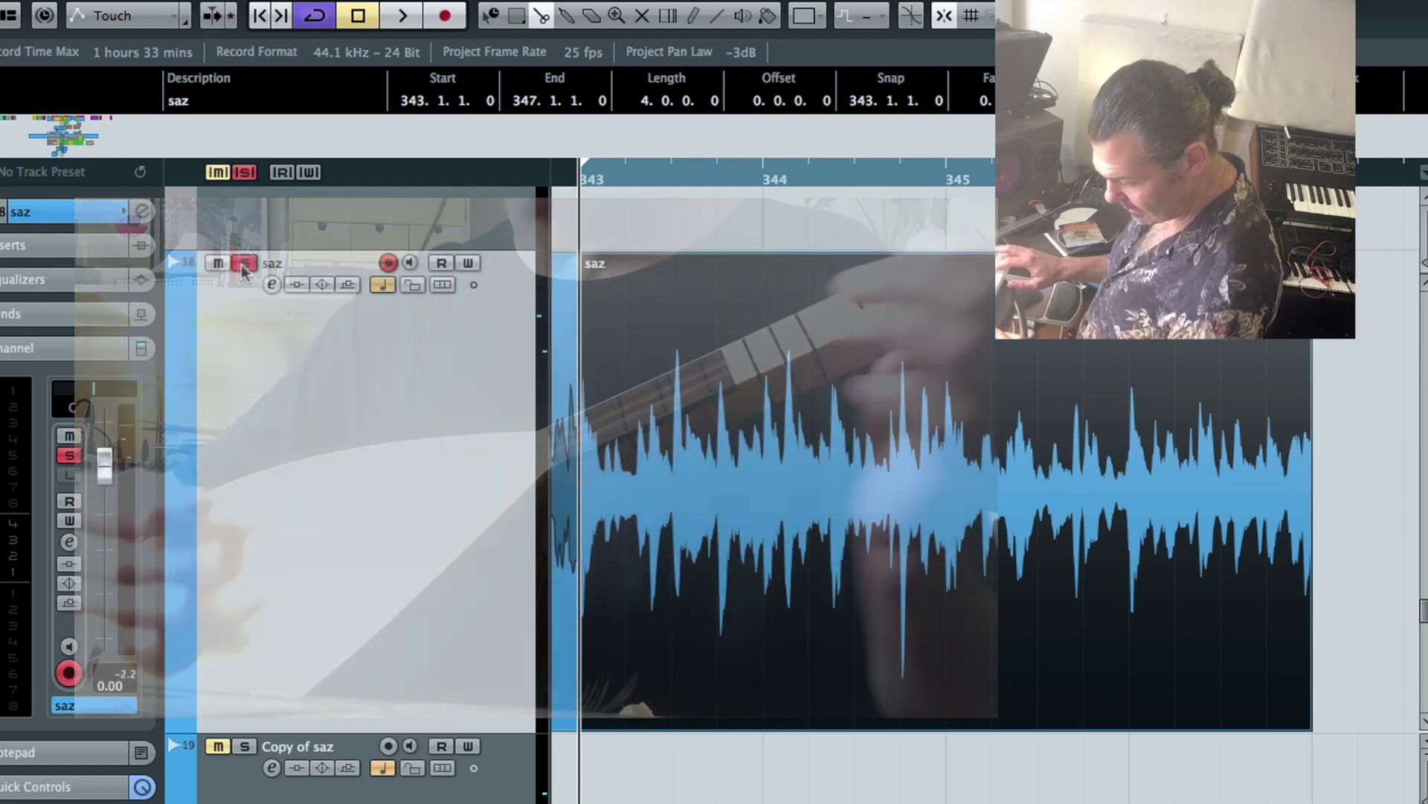
key(space)
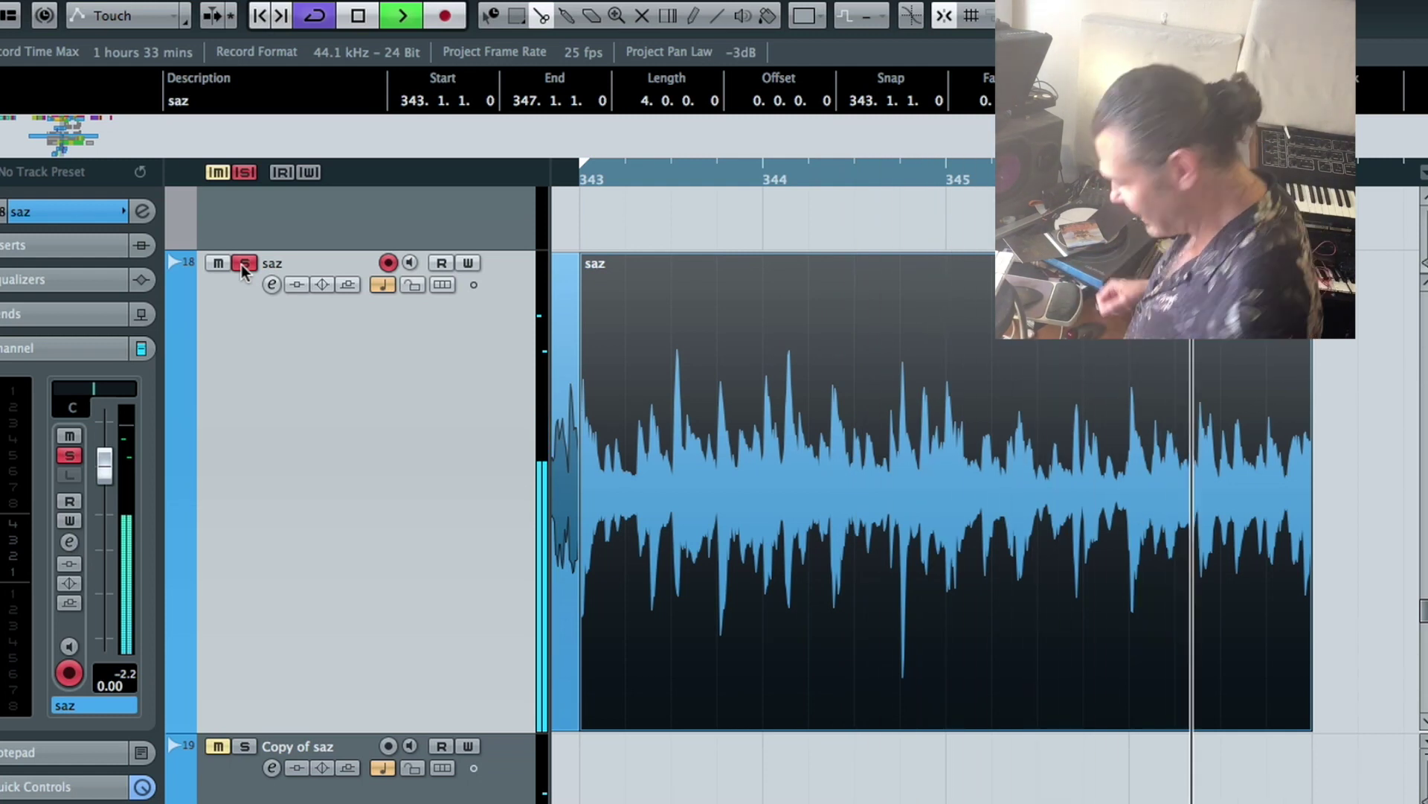
key(6)
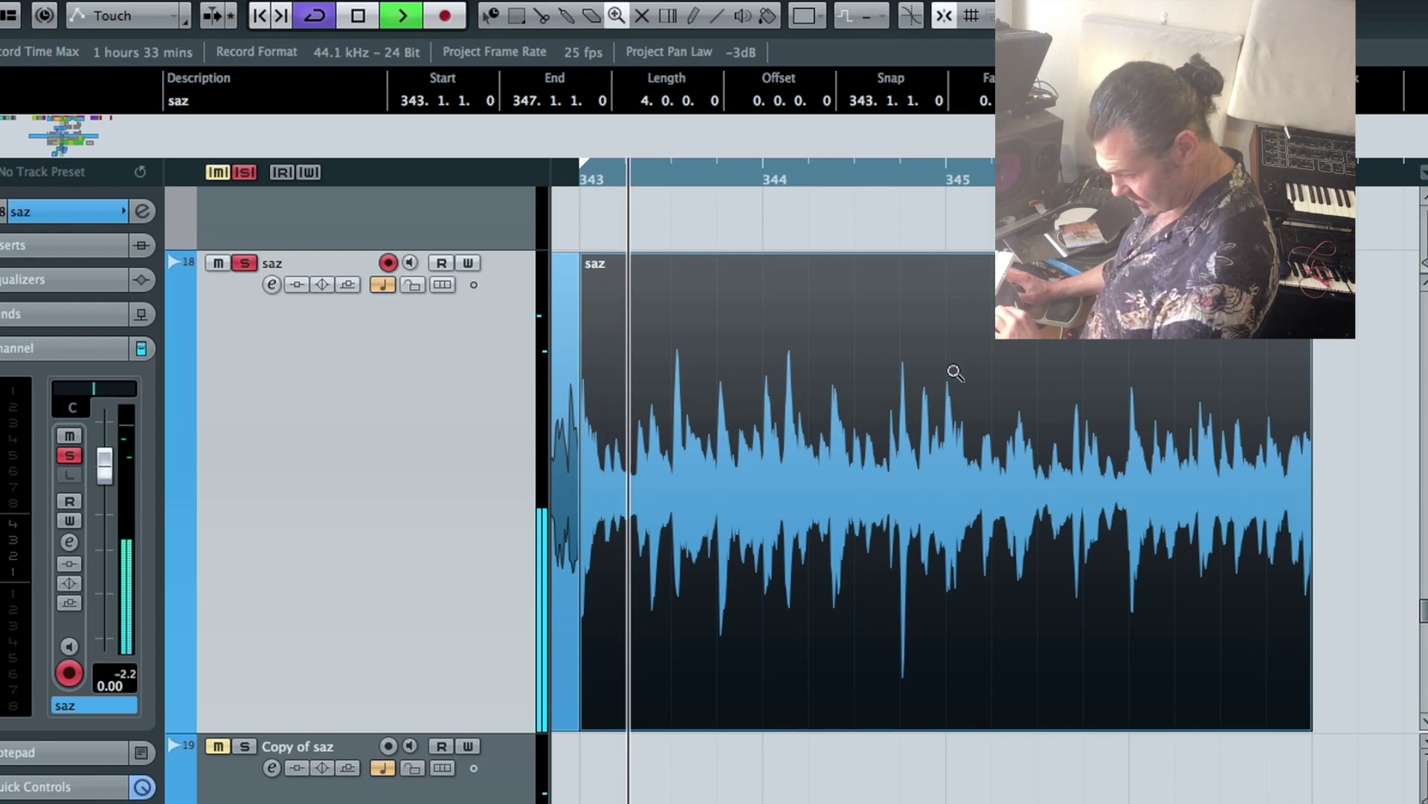
alt+click(951, 373)
alt+click(953, 371)
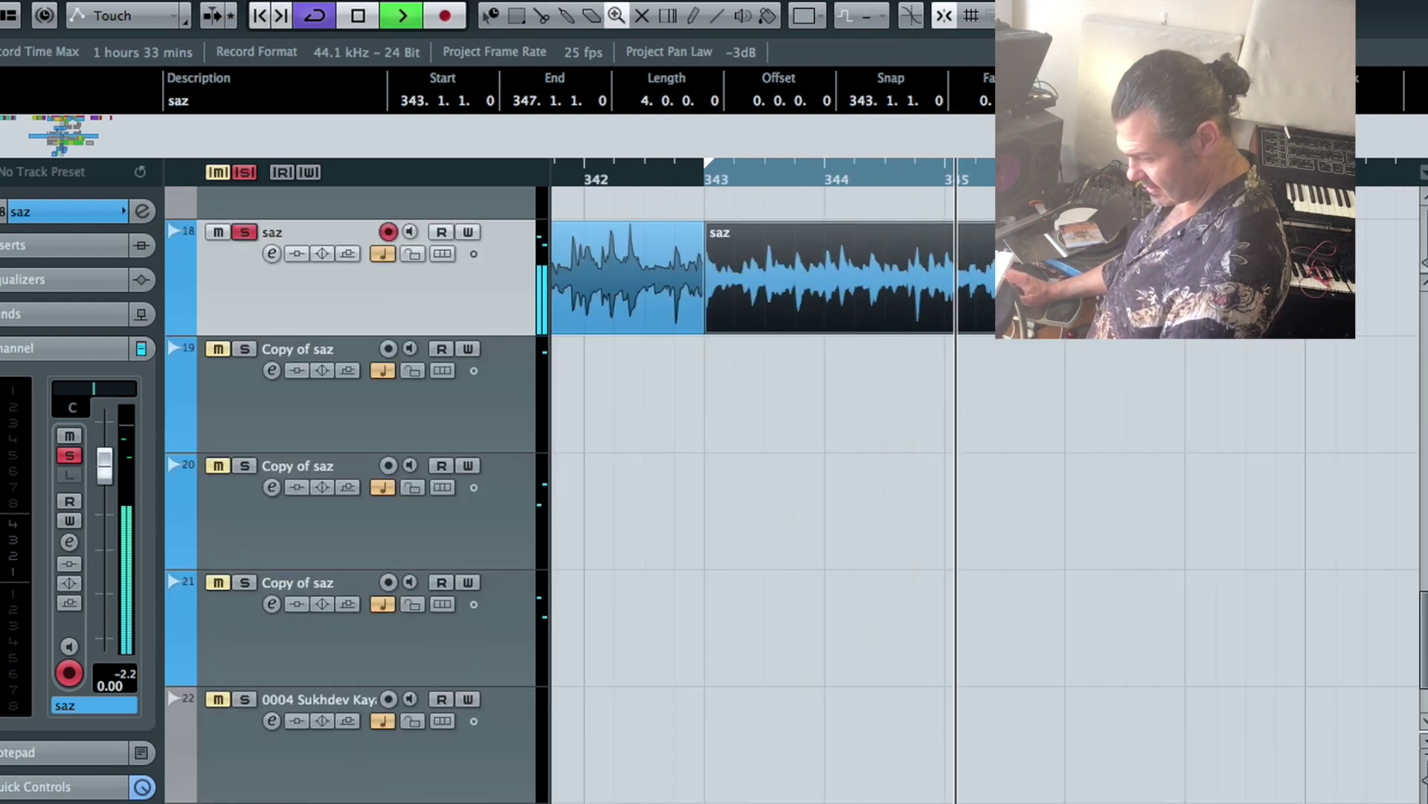
Stop playback and cut the saz part on track 18 at bars 344, 345 and 346
key(space)
drag(1281, 198, 639, 417)
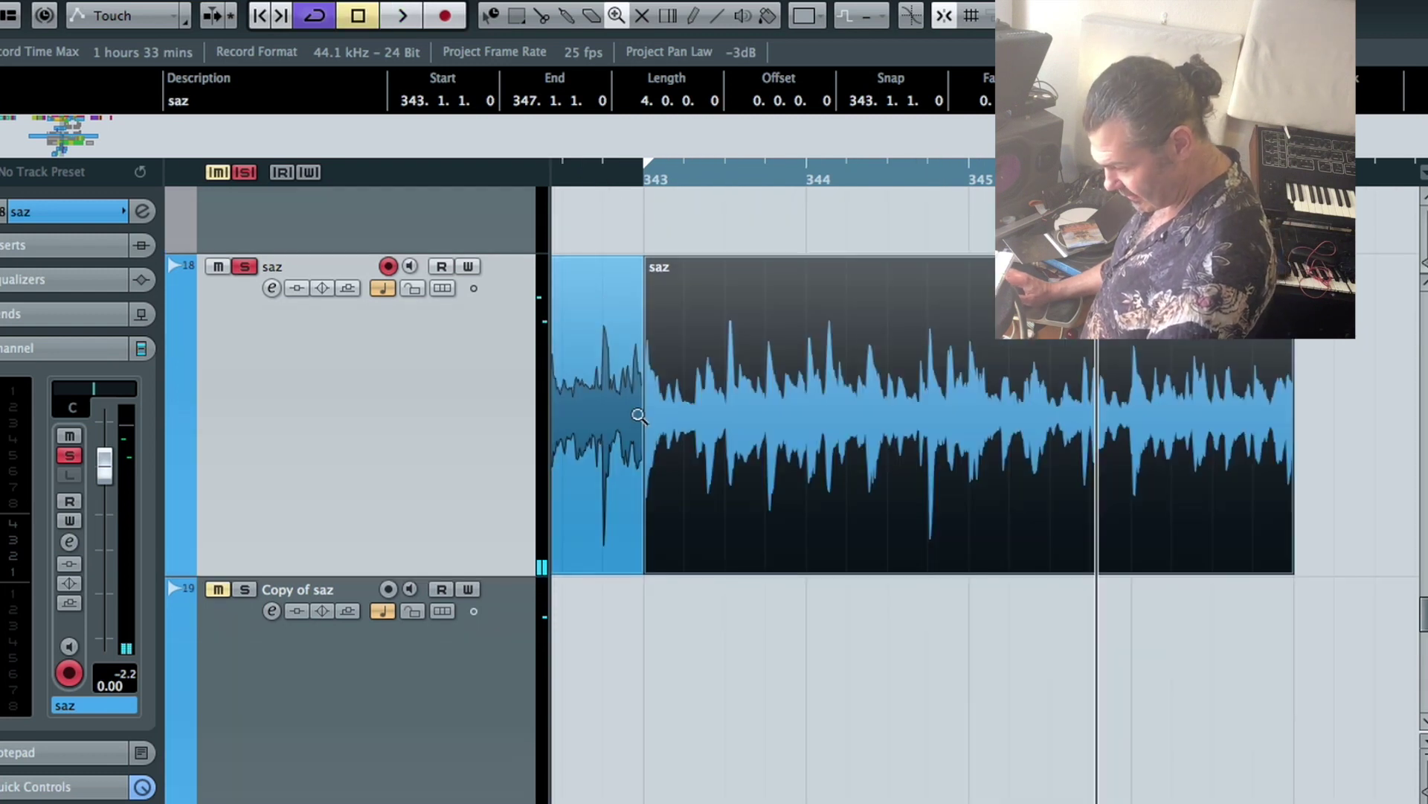
click(833, 442)
click(971, 435)
click(1191, 435)
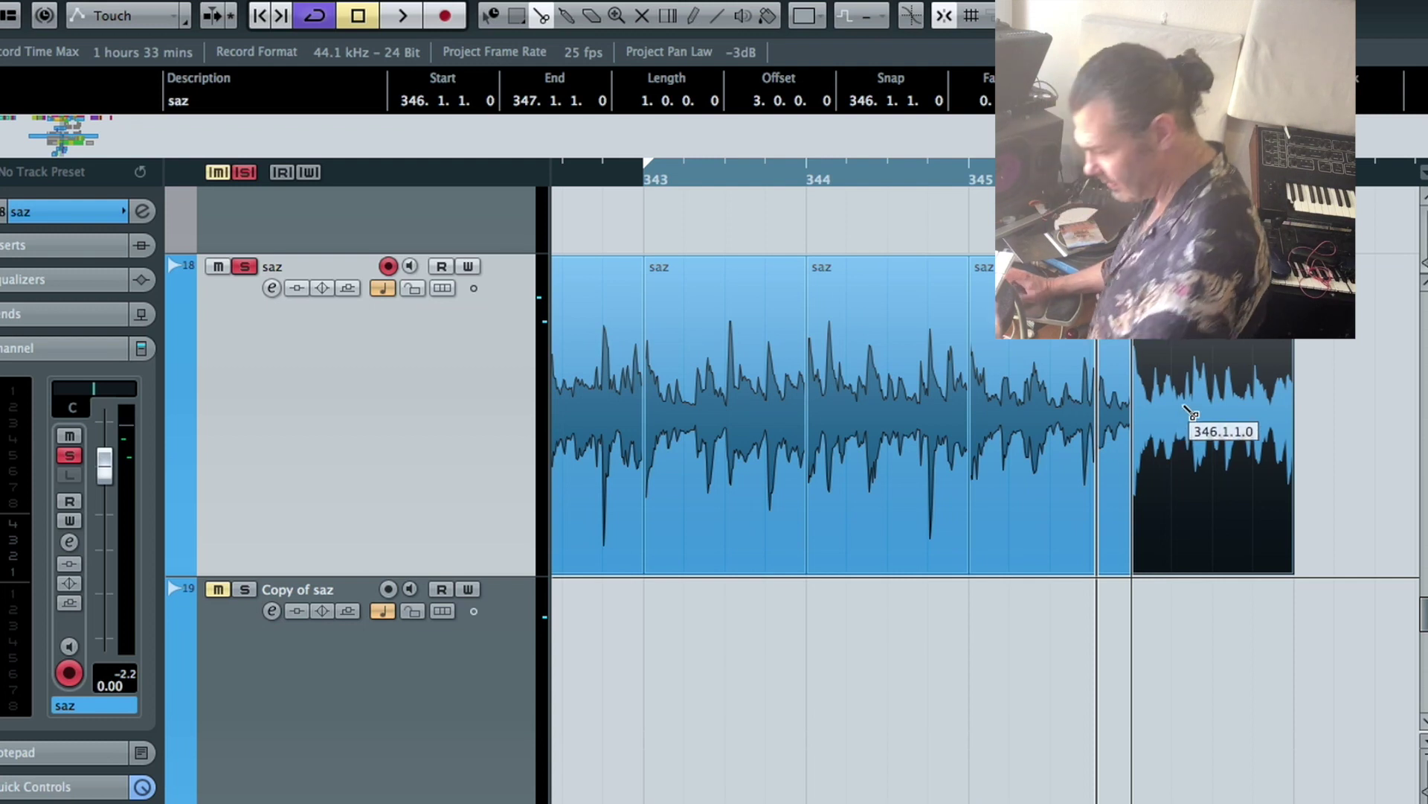
Stack the later saz pieces onto tracks 19, 20 and 21 at bar 343
key(6)
alt+click(1187, 408)
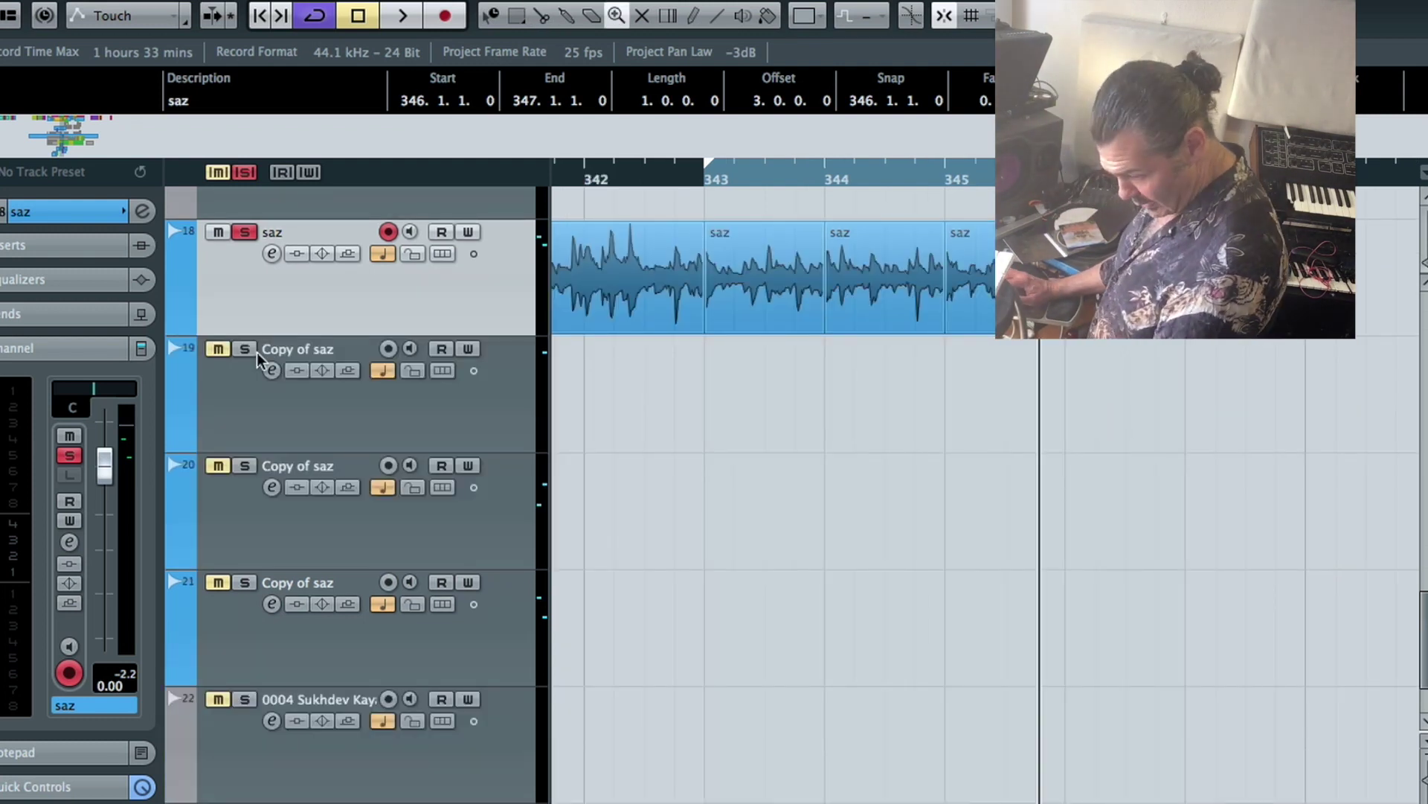
drag(1376, 245, 798, 399)
drag(945, 325, 863, 454)
drag(904, 381, 801, 505)
drag(941, 405, 915, 623)
drag(885, 514, 788, 637)
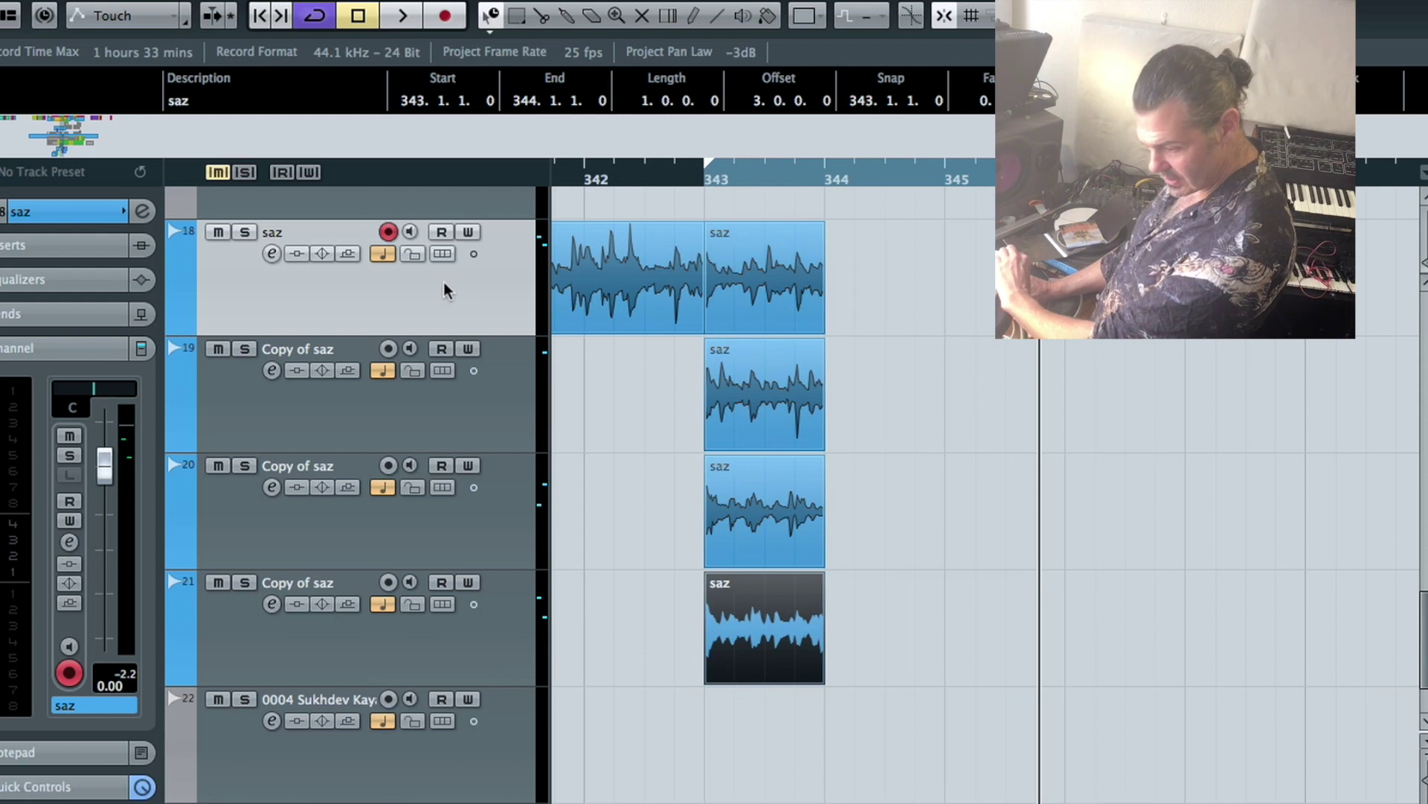
Duplicate the four stacked saz pieces at bar 343 through bar 346 with Ctrl+D
click(374, 417)
key(Down)
key(Down)
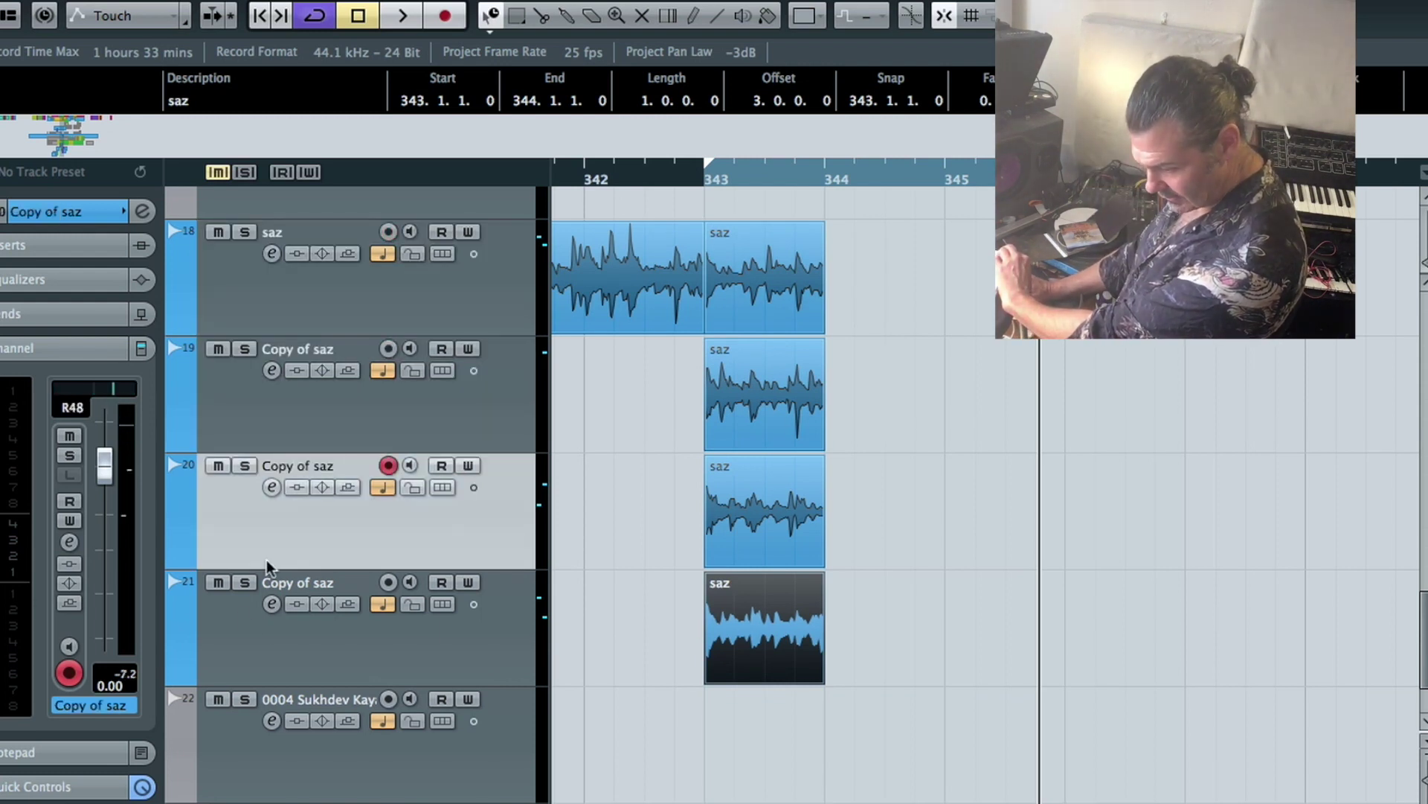
click(236, 549)
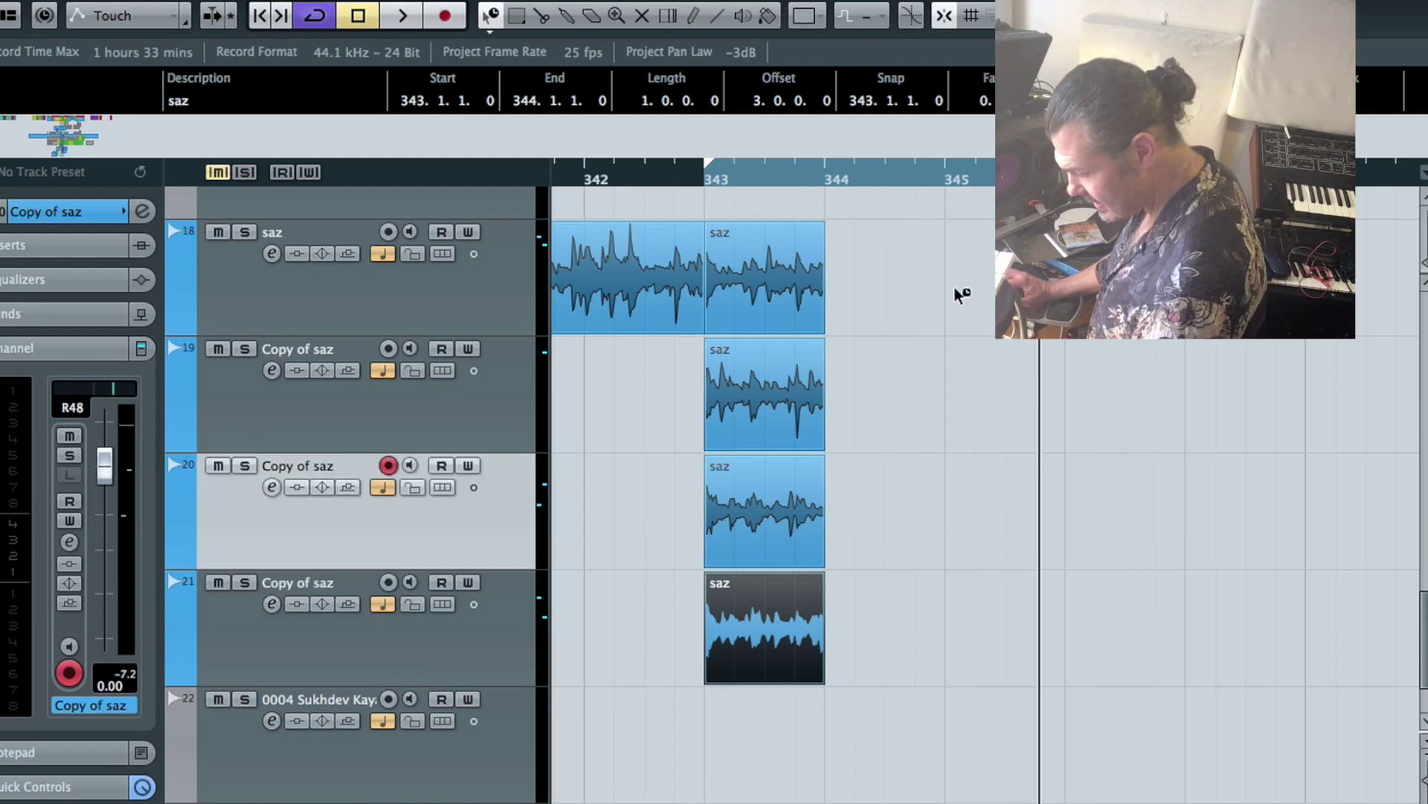
drag(953, 270, 774, 638)
key(ctrl+d)
key(ctrl+d)
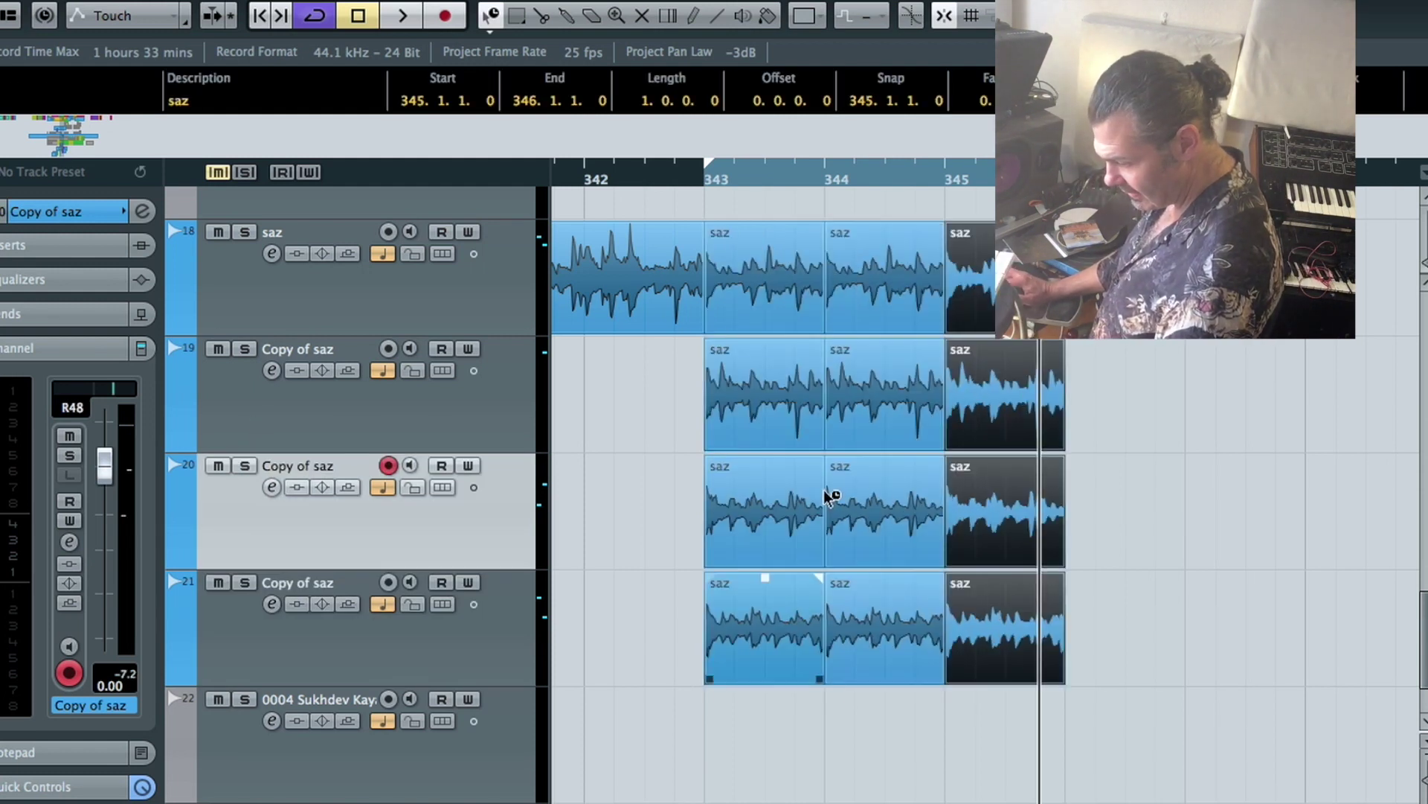
key(ctrl+d)
Play back the layered saz from bar 343, returning the playhead and replaying
key(space)
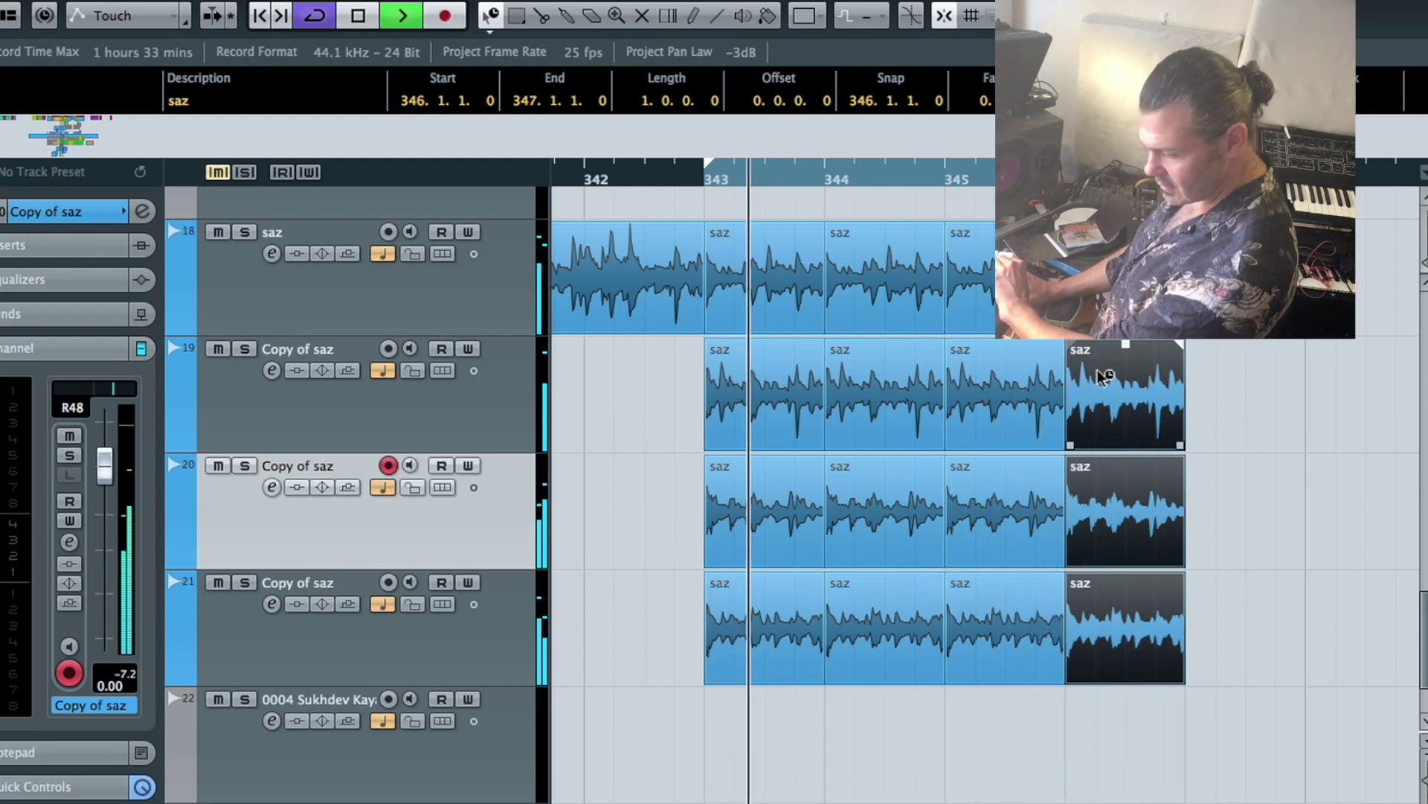
key(space)
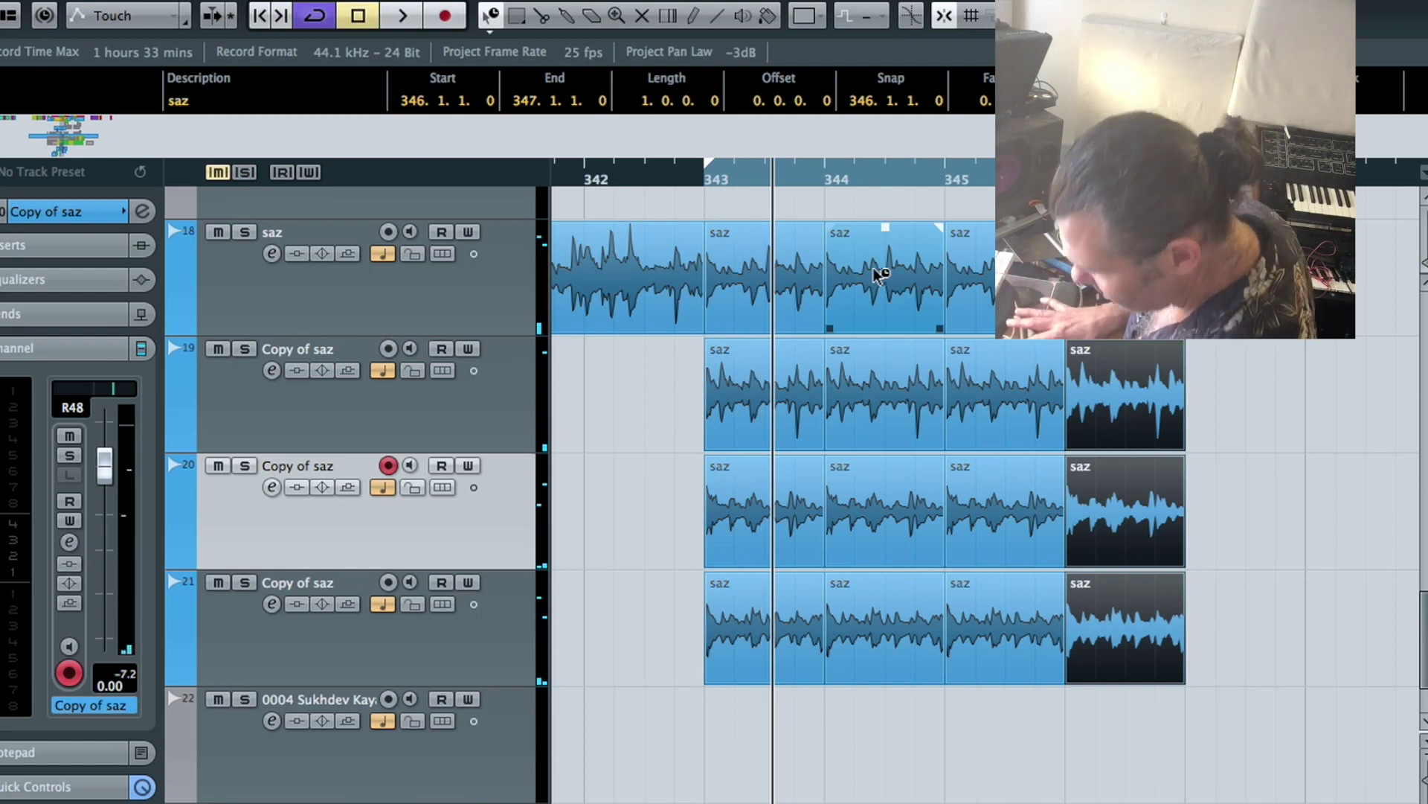
key(KP_1)
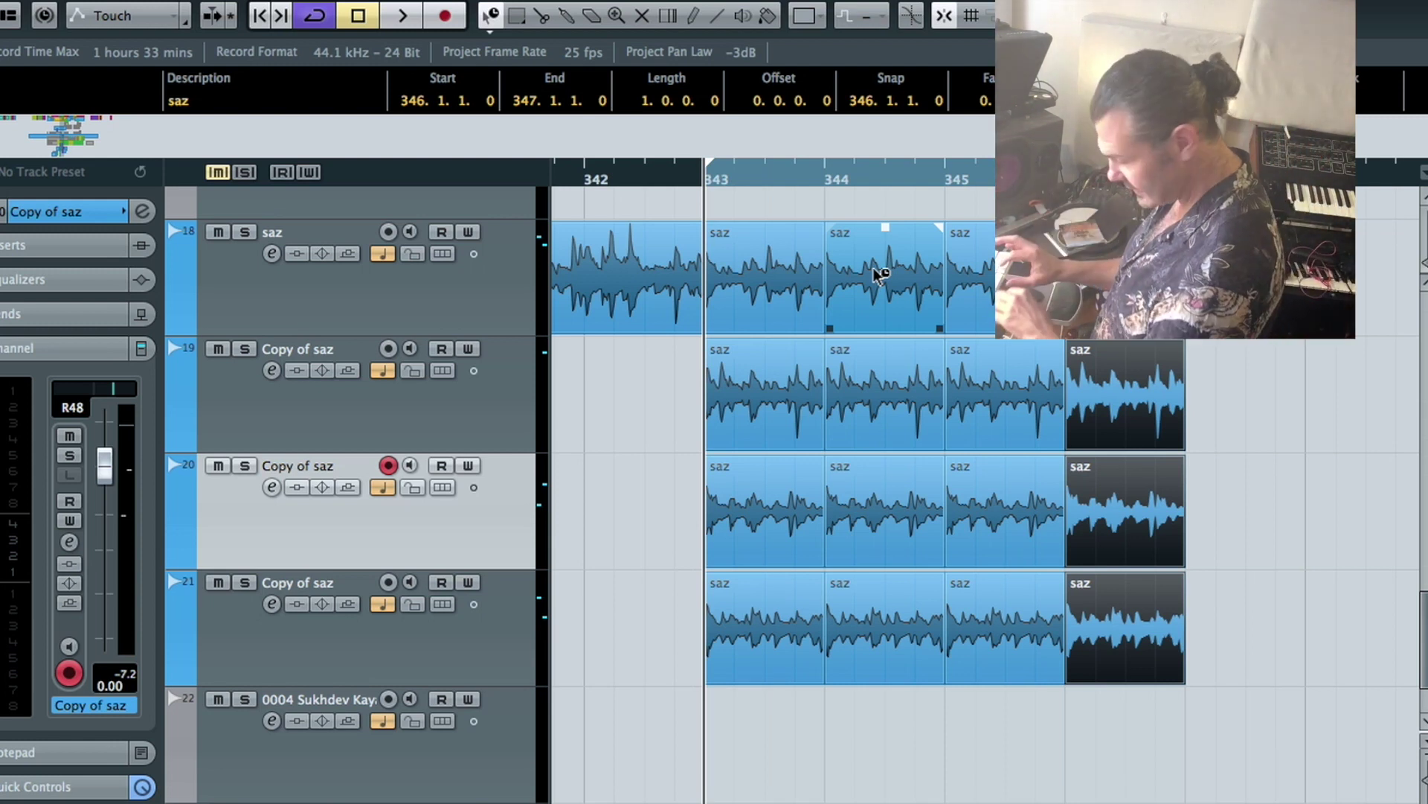
key(space)
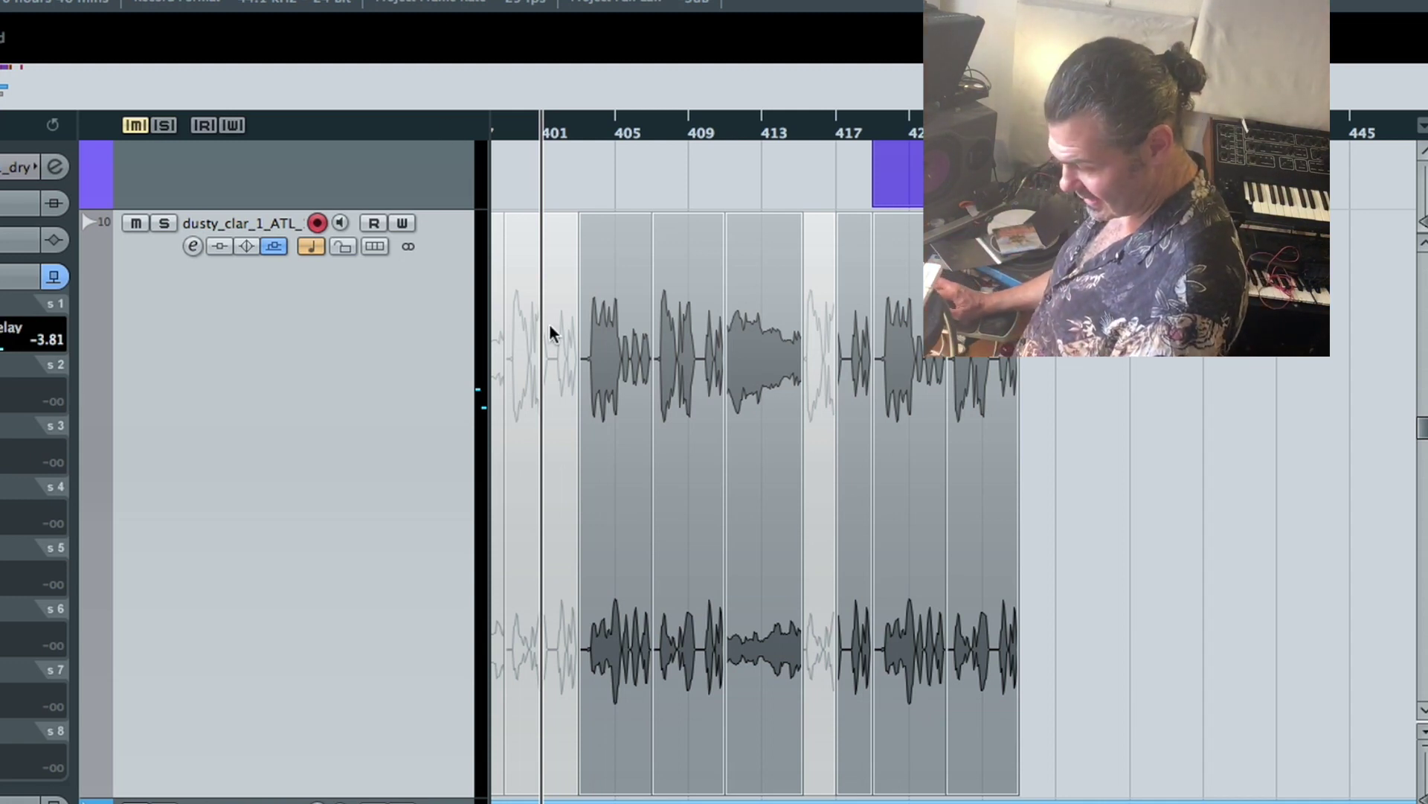
Open the clarinet's PingPongDelay editor and zoom in on clarinet clips around bars 403–416
click(530, 181)
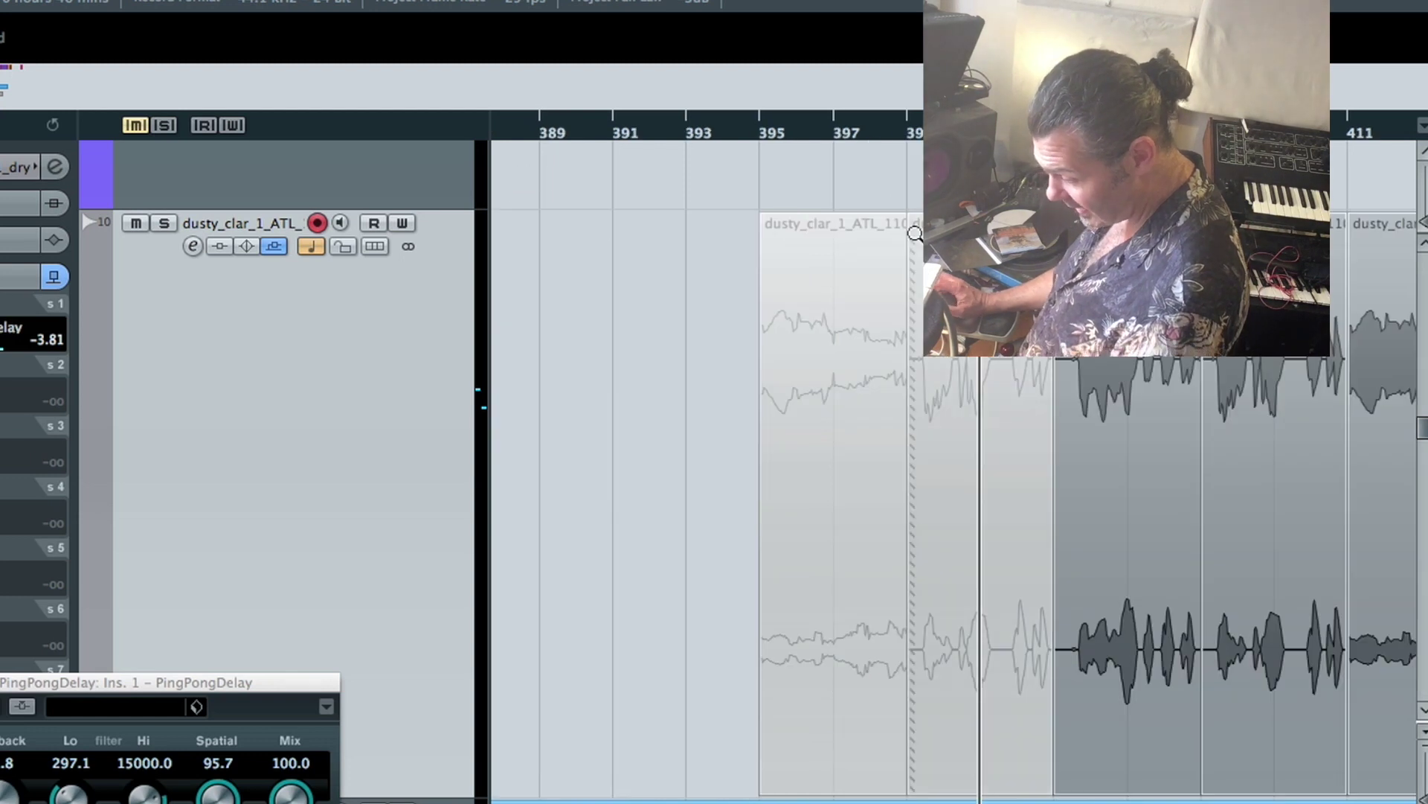
key(h)
drag(503, 177, 909, 320)
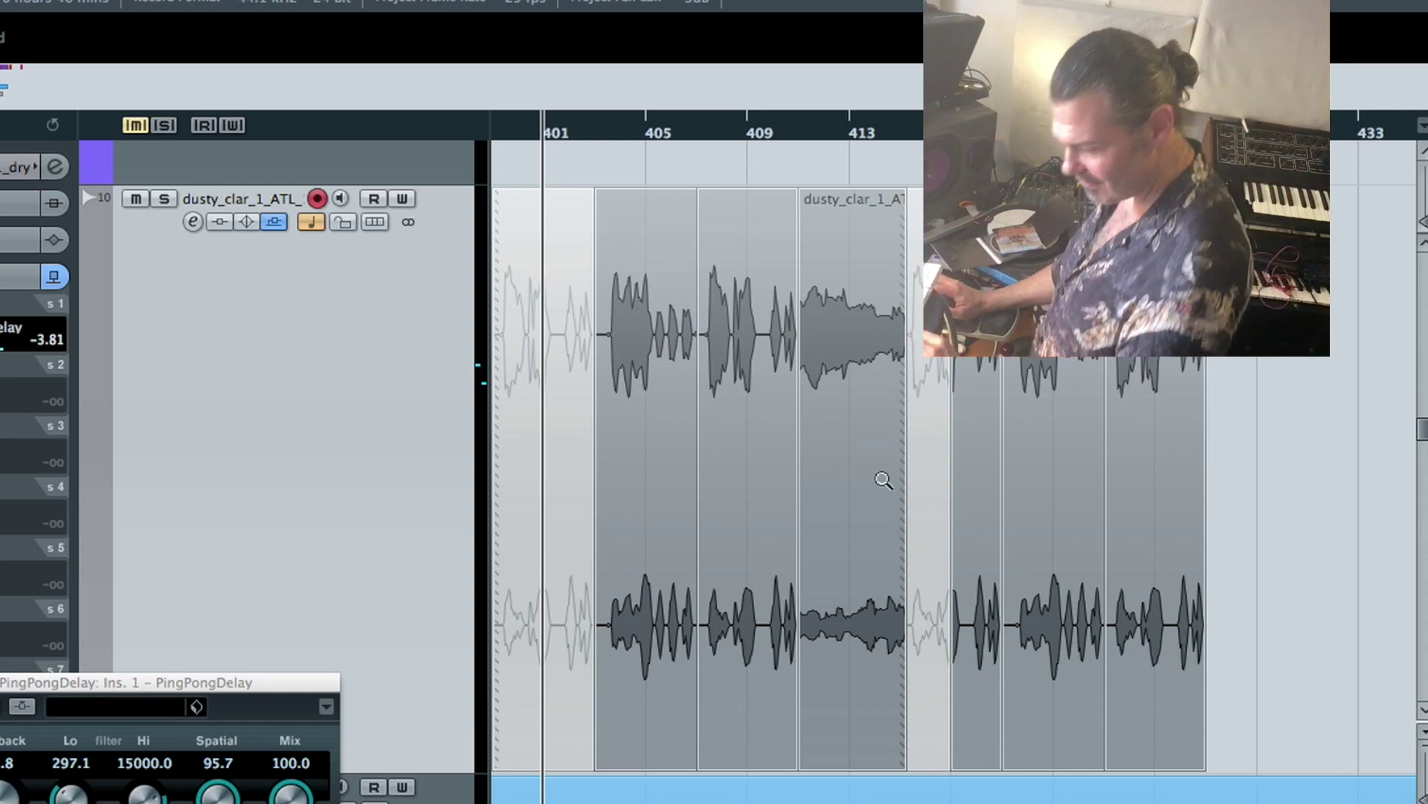
click(816, 466)
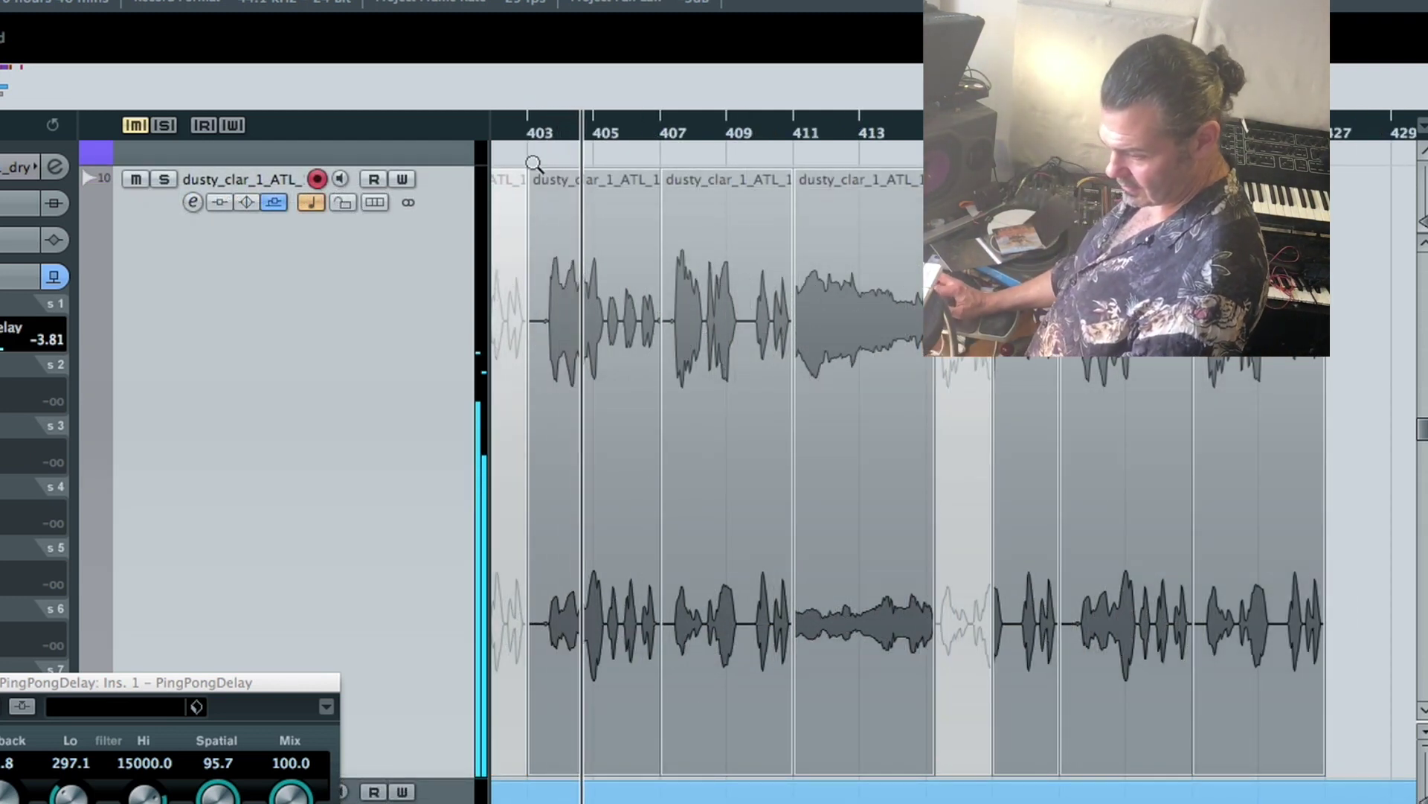
drag(528, 350, 984, 710)
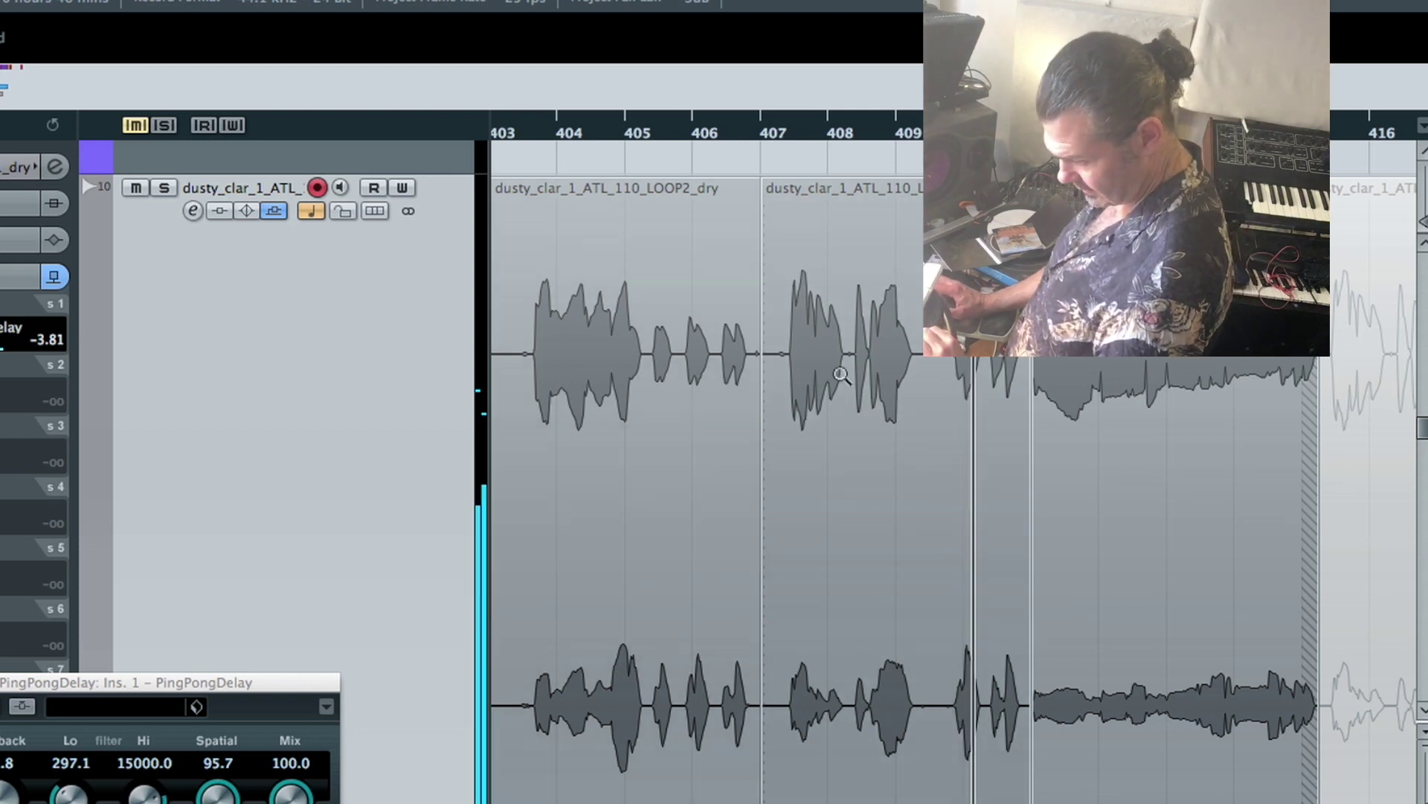
drag(281, 675, 409, 587)
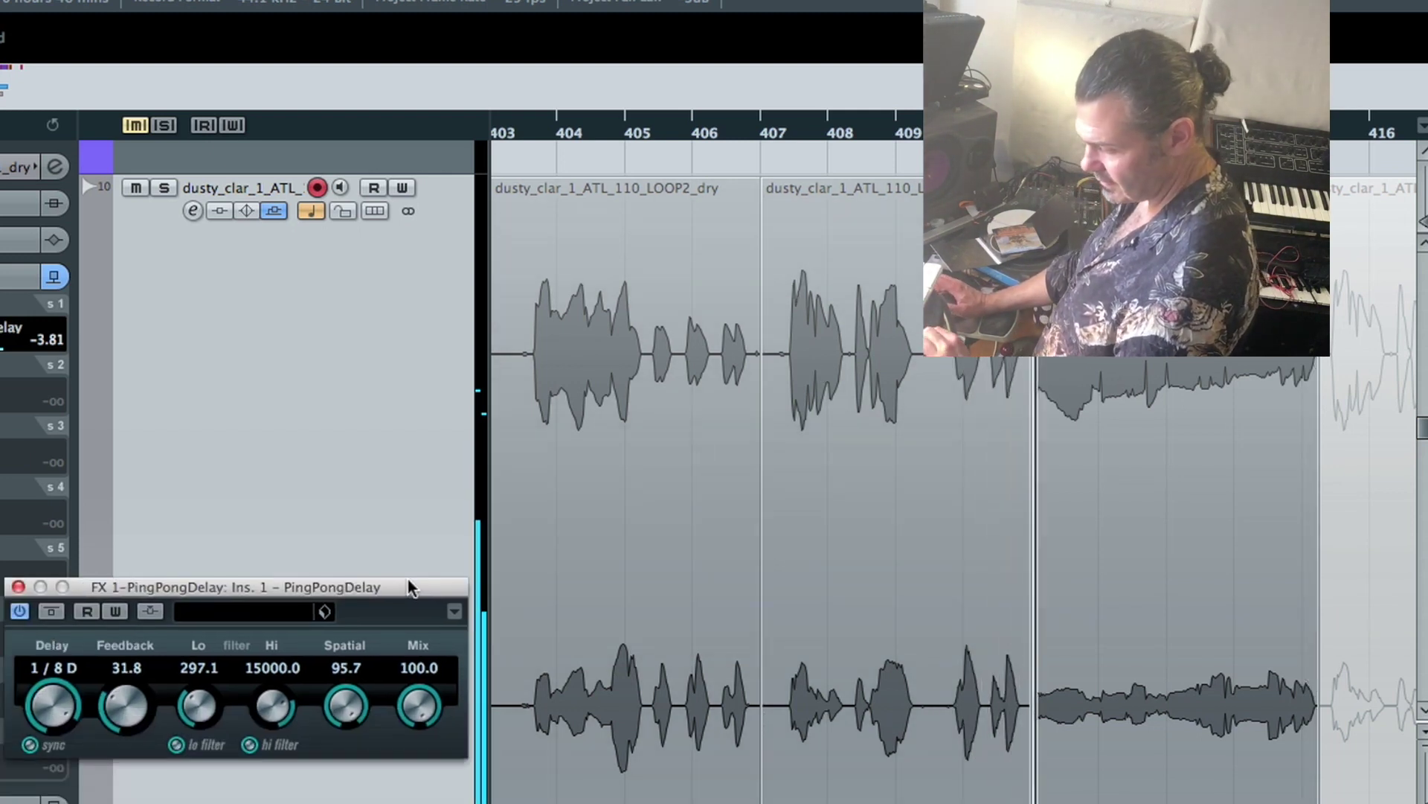
double_click(750, 312)
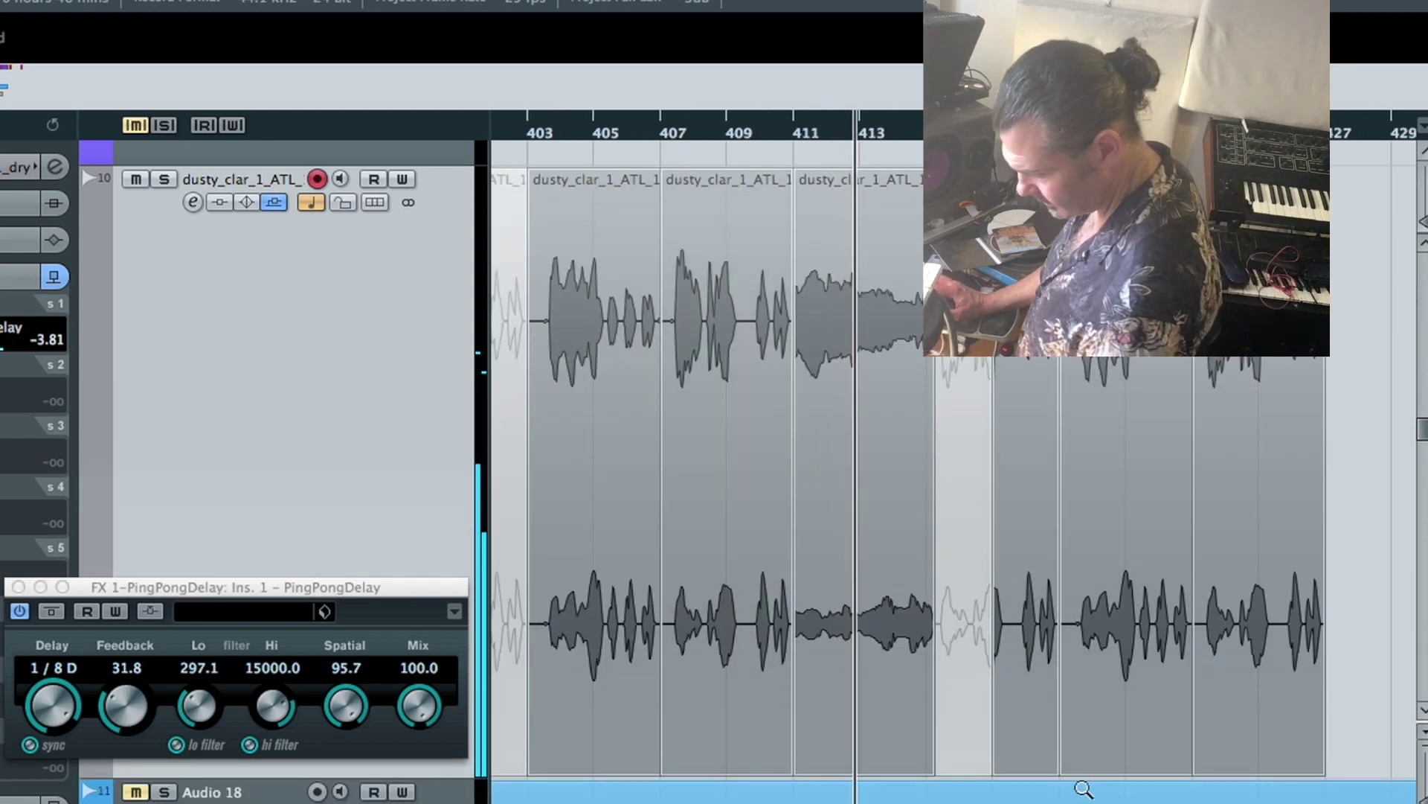
drag(1079, 780, 517, 147)
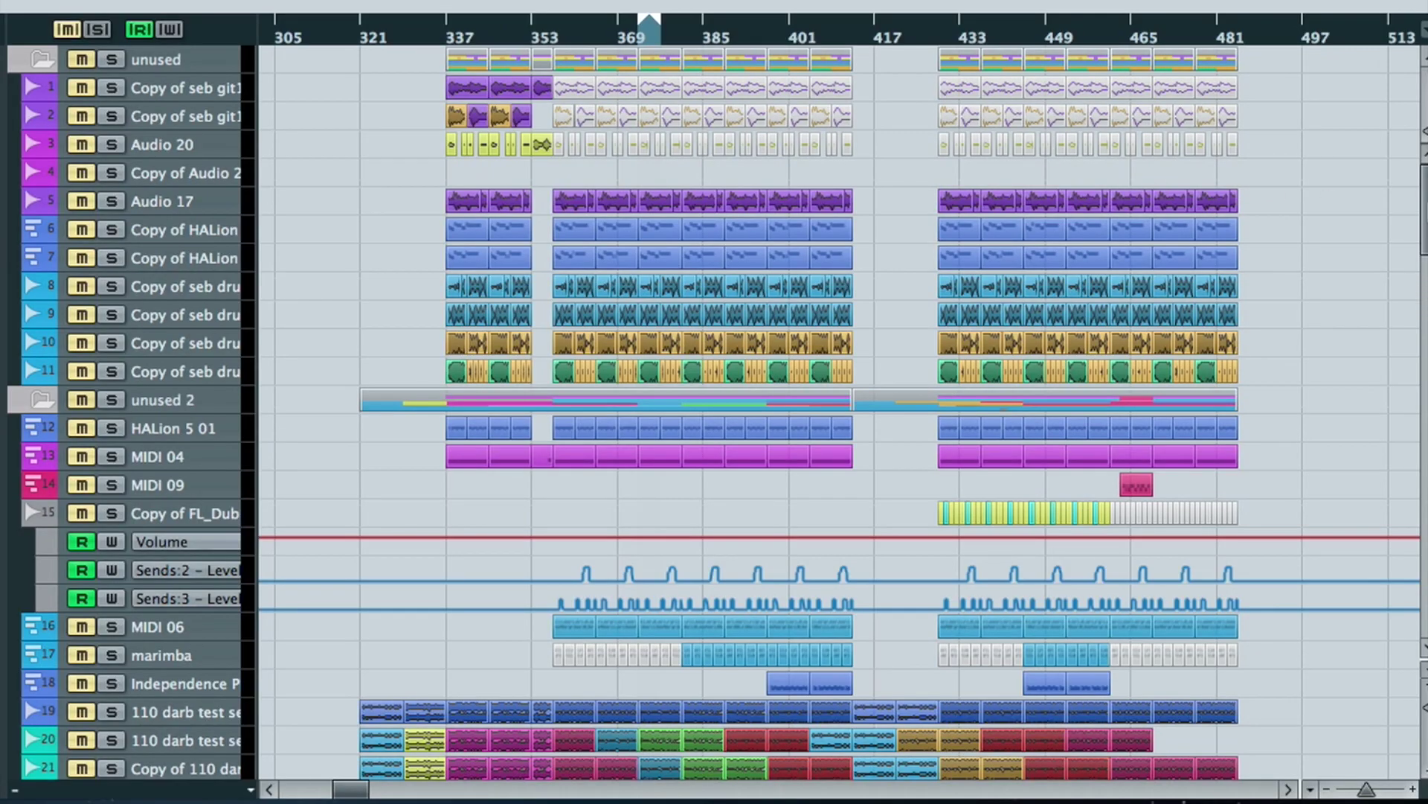
Scroll the track list to the bottom to reveal tracks up to 109, ending at ddddd
scroll(840, 411, down, 15)
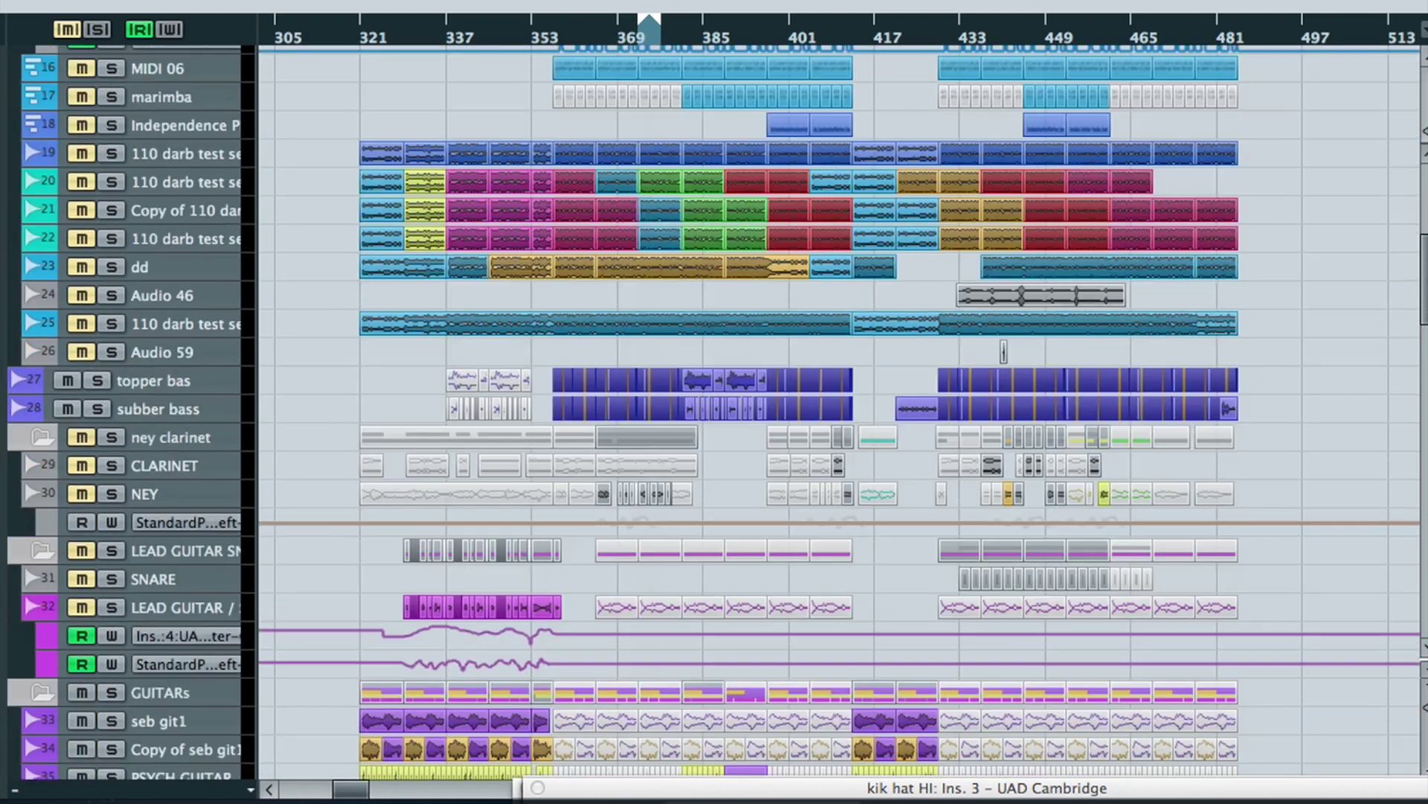
scroll(839, 411, down, 14)
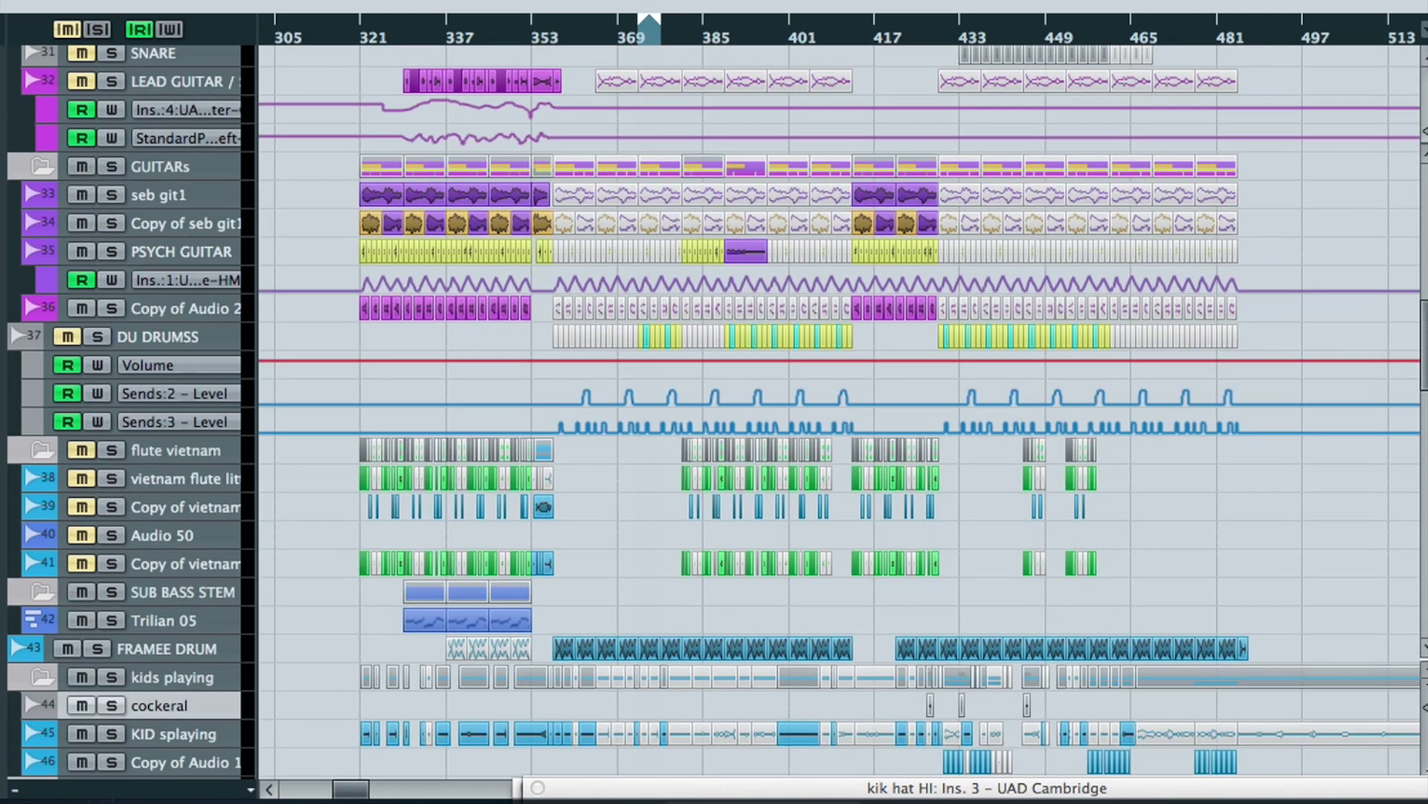
scroll(839, 411, down, 17)
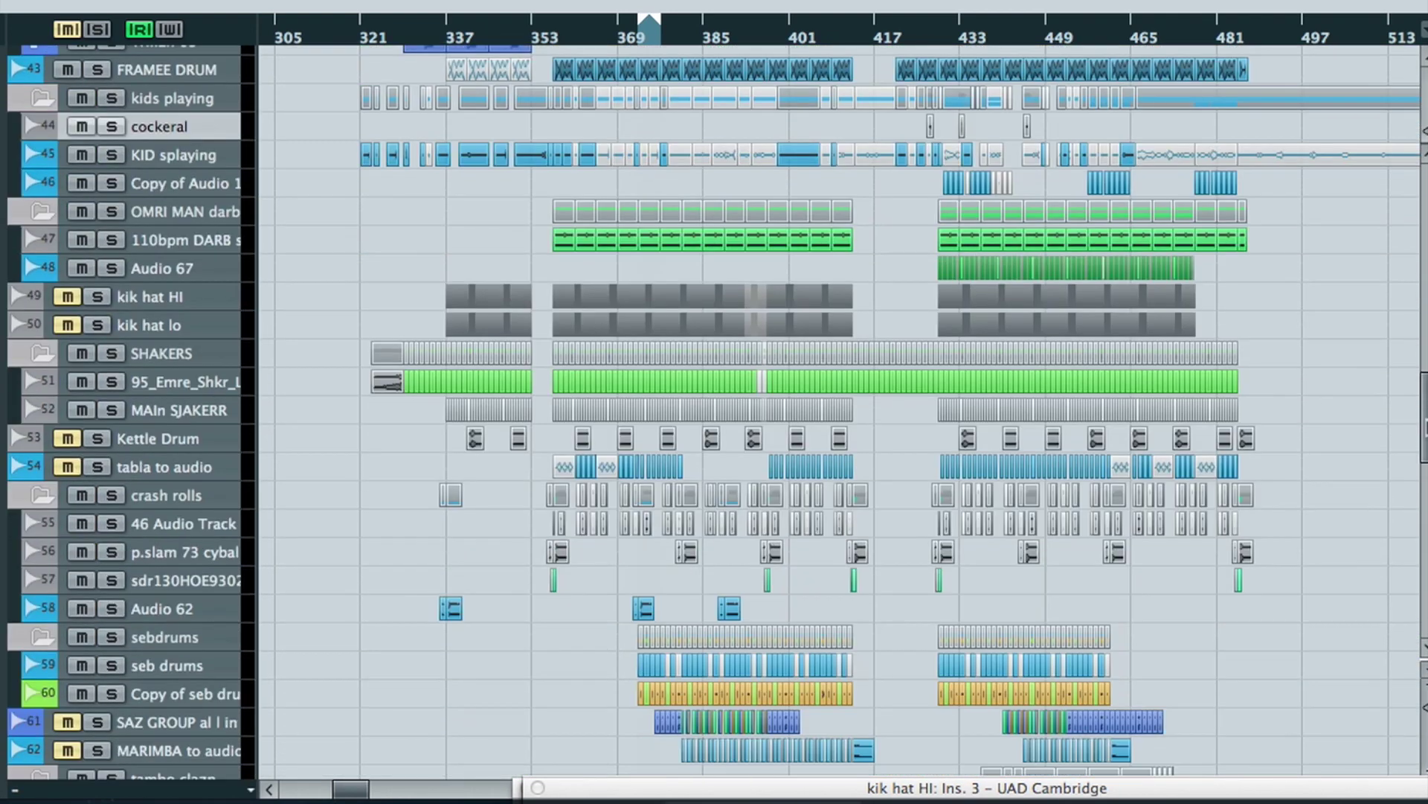
scroll(840, 411, down, 20)
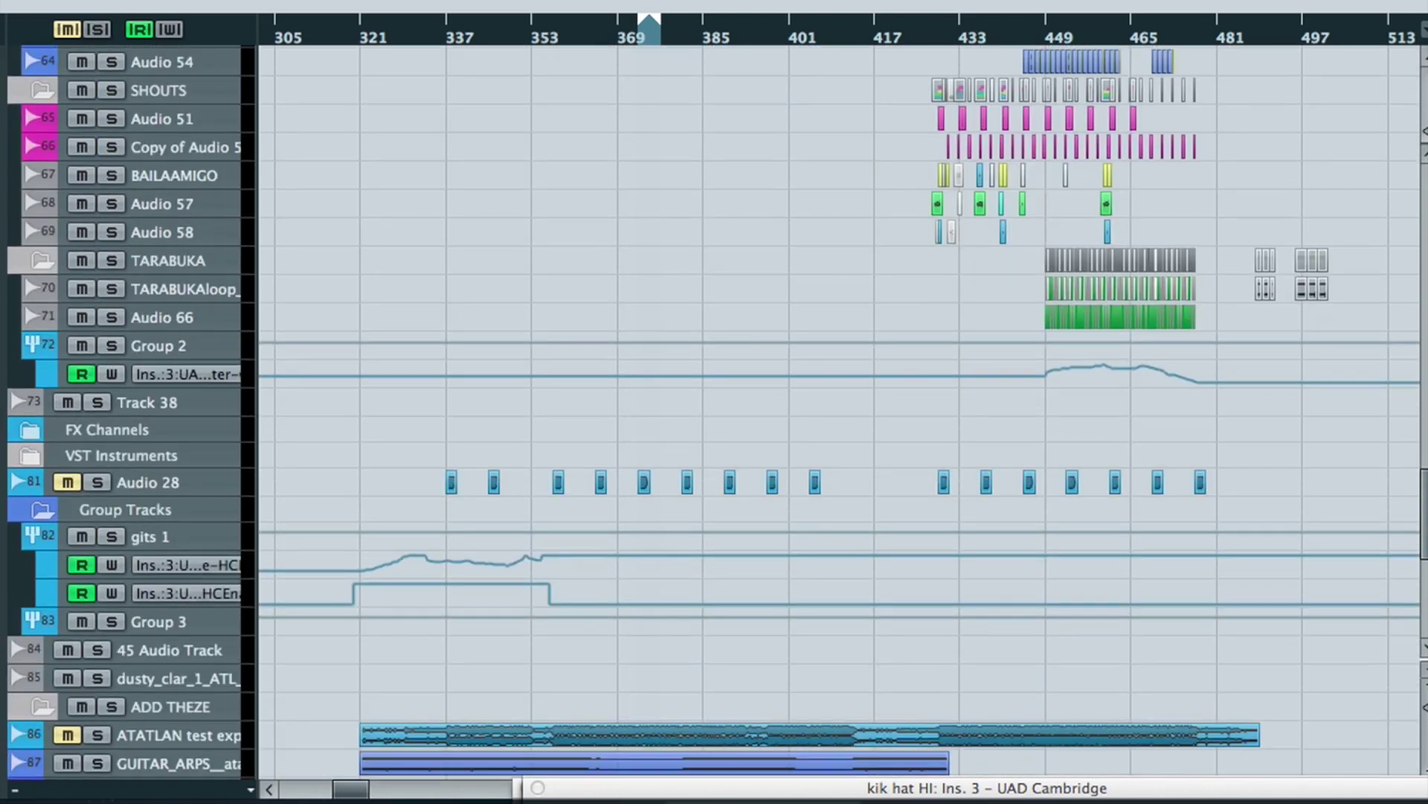
scroll(839, 412, down, 15)
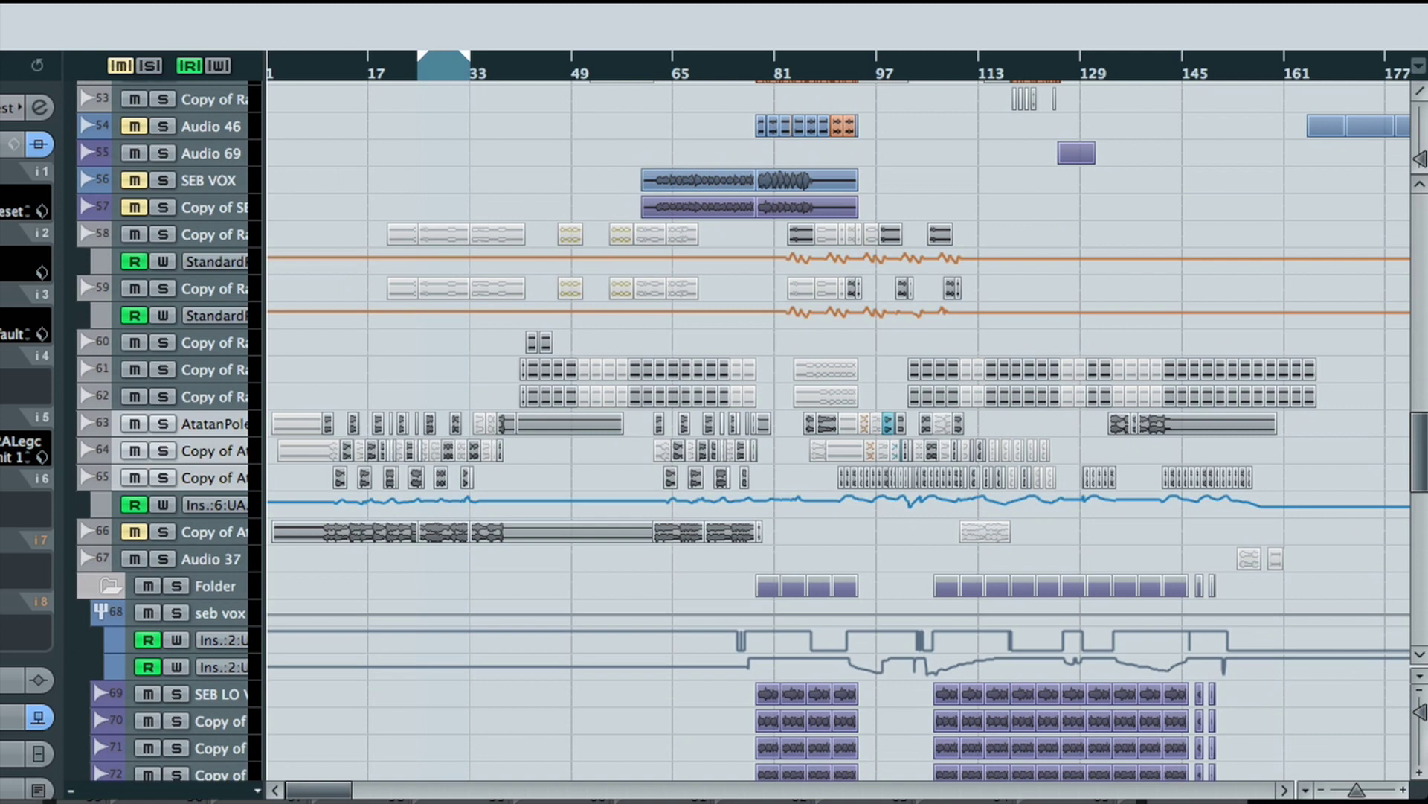
scroll(839, 431, down, 10)
scroll(839, 431, down, 8)
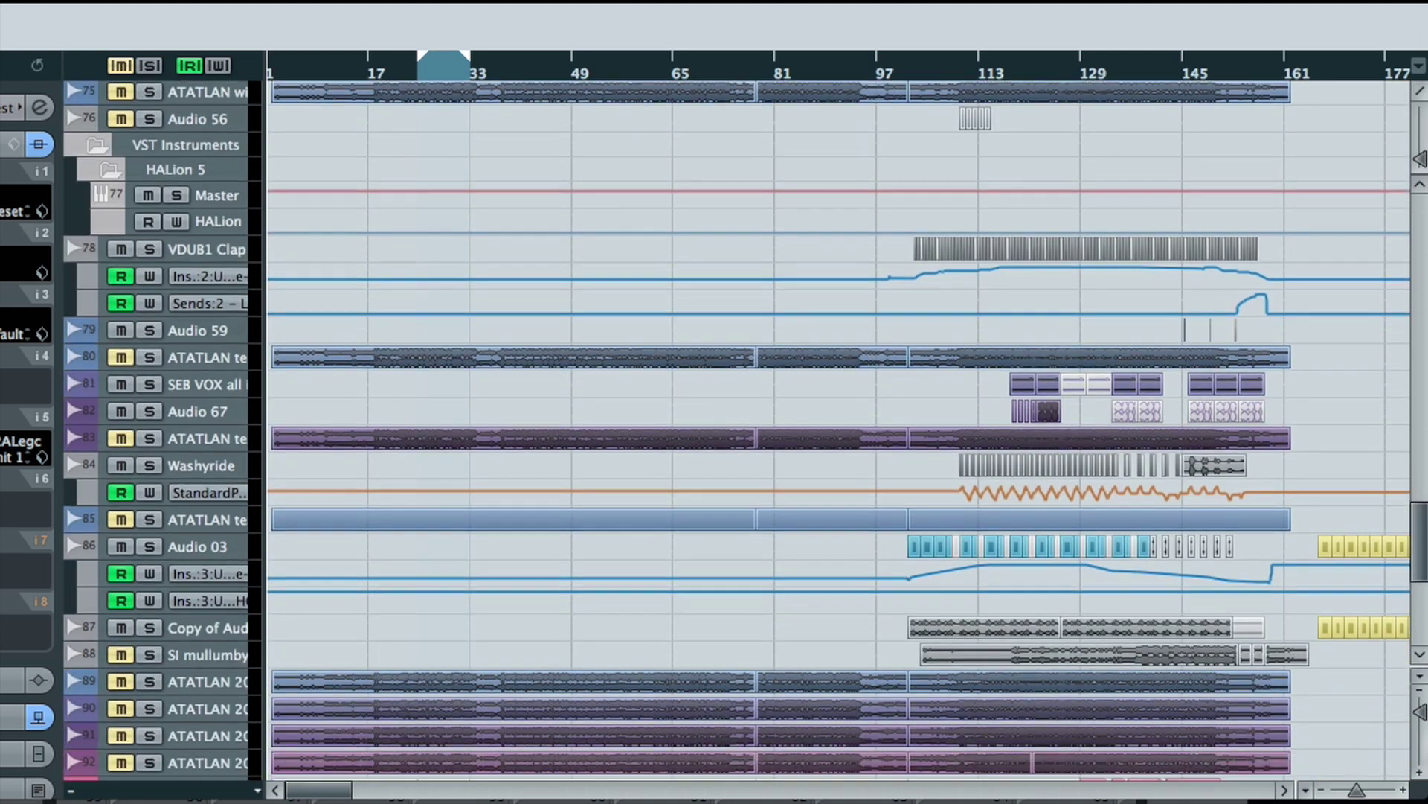
scroll(839, 431, down, 8)
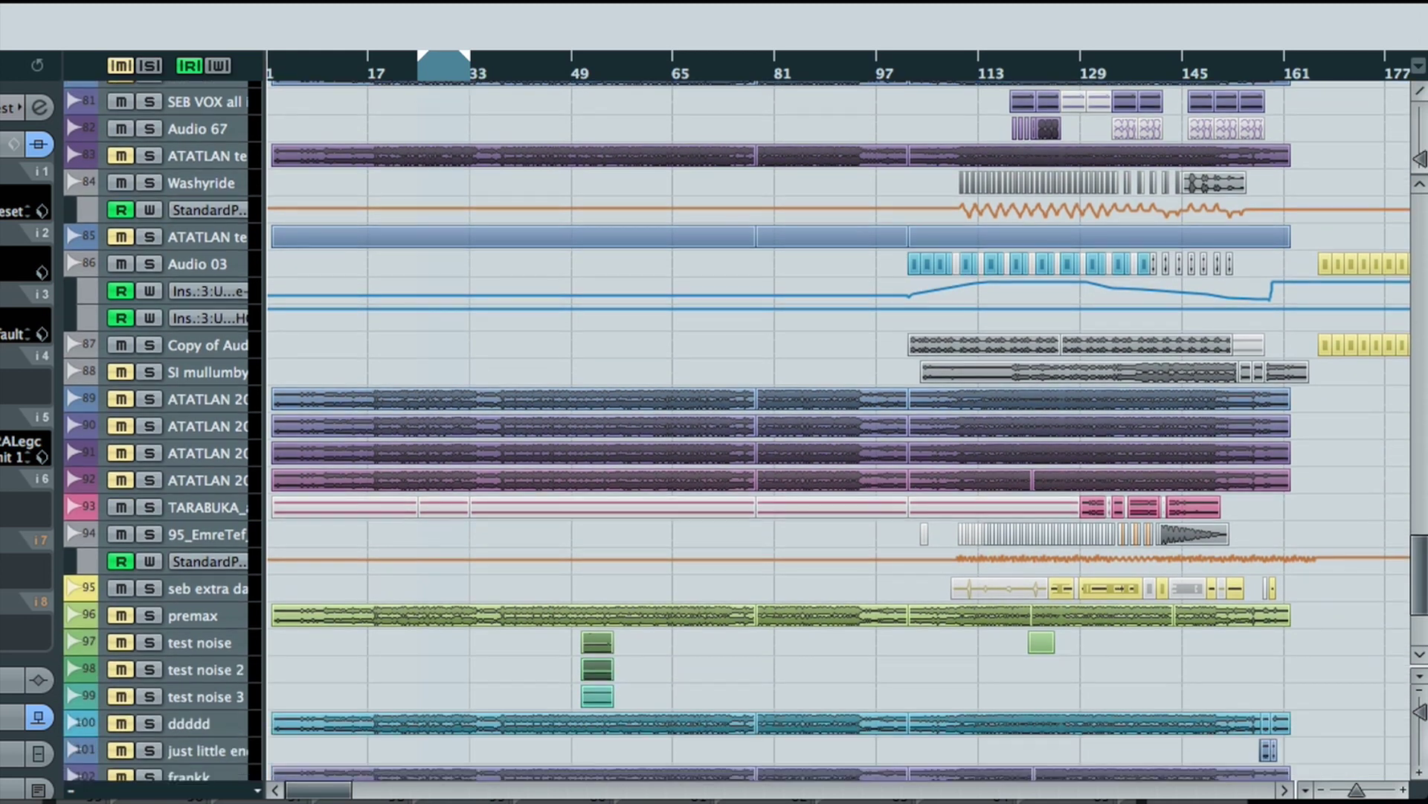